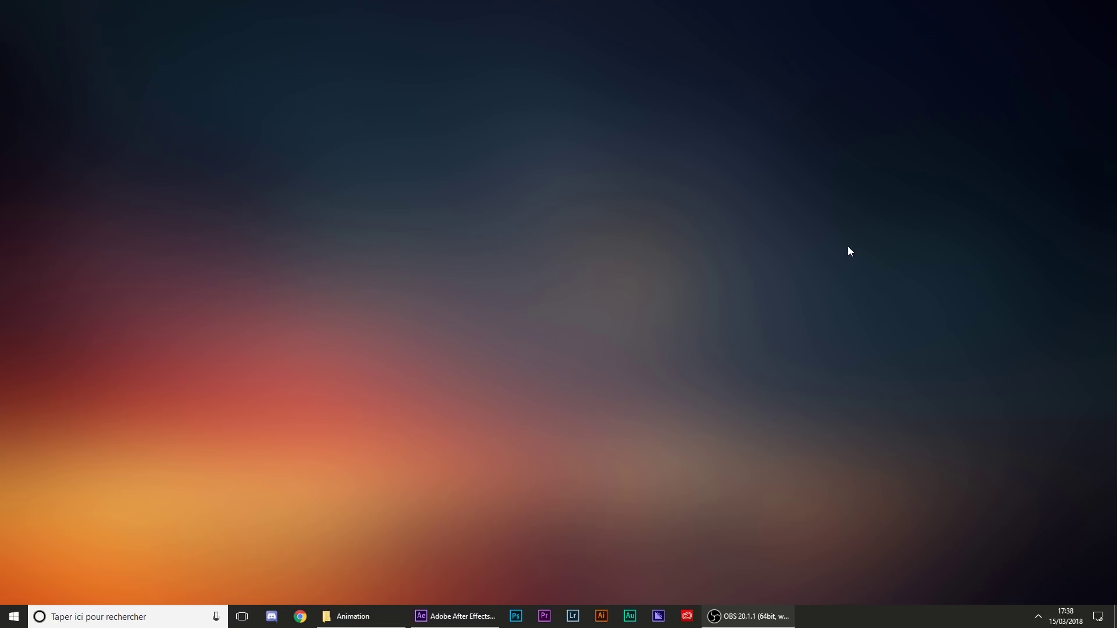
# - Switch to After Effects and preview the finished logo and text animation in the existing composition
pyautogui.click(457, 616)
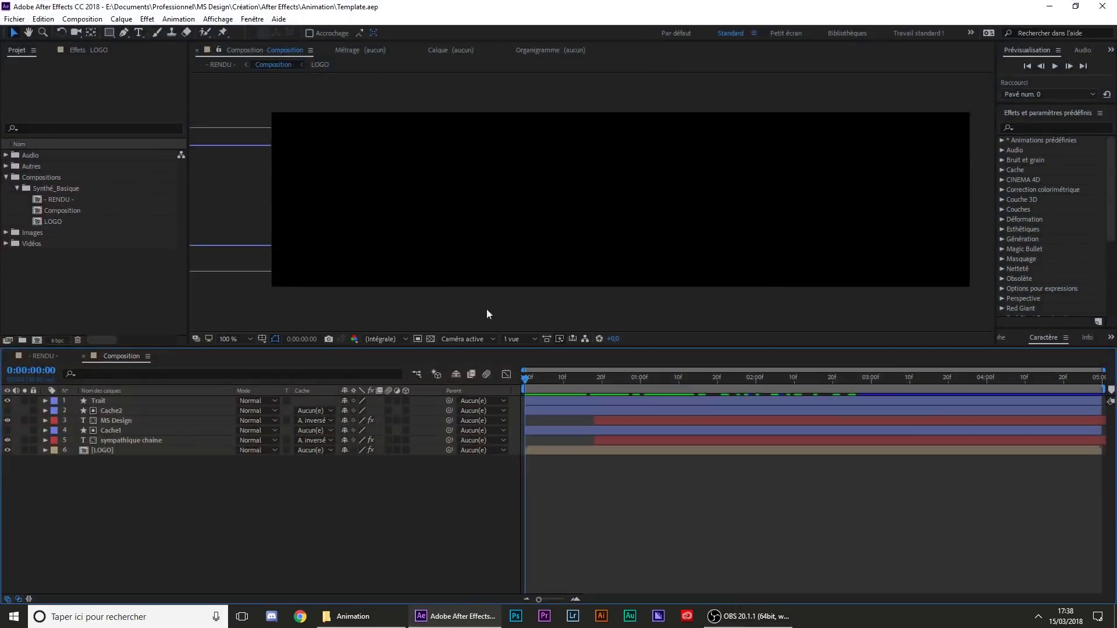
pyautogui.moveTo(563, 381); pyautogui.dragTo(829, 362)
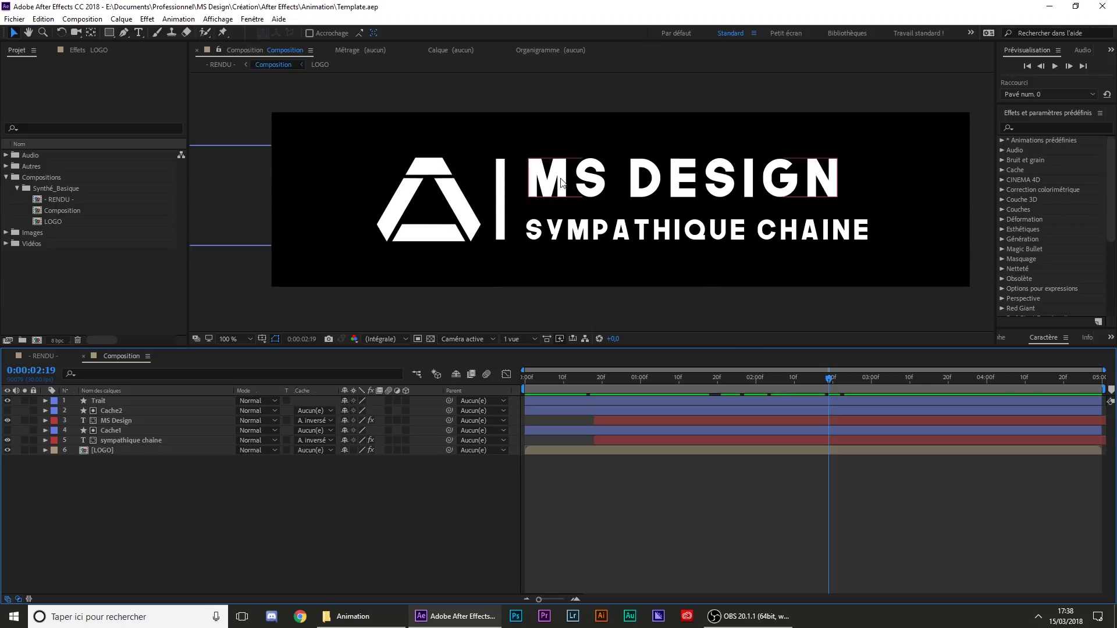
pyautogui.click(152, 440)
pyautogui.click(524, 489)
pyautogui.moveTo(832, 380)
pyautogui.mouseDown()
pyautogui.moveTo(581, 376)
pyautogui.moveTo(814, 385)
pyautogui.mouseUp()
# - Create a new composition named "Lower Third simple" with a duration of 10 seconds
pyautogui.rightClick(85, 281)
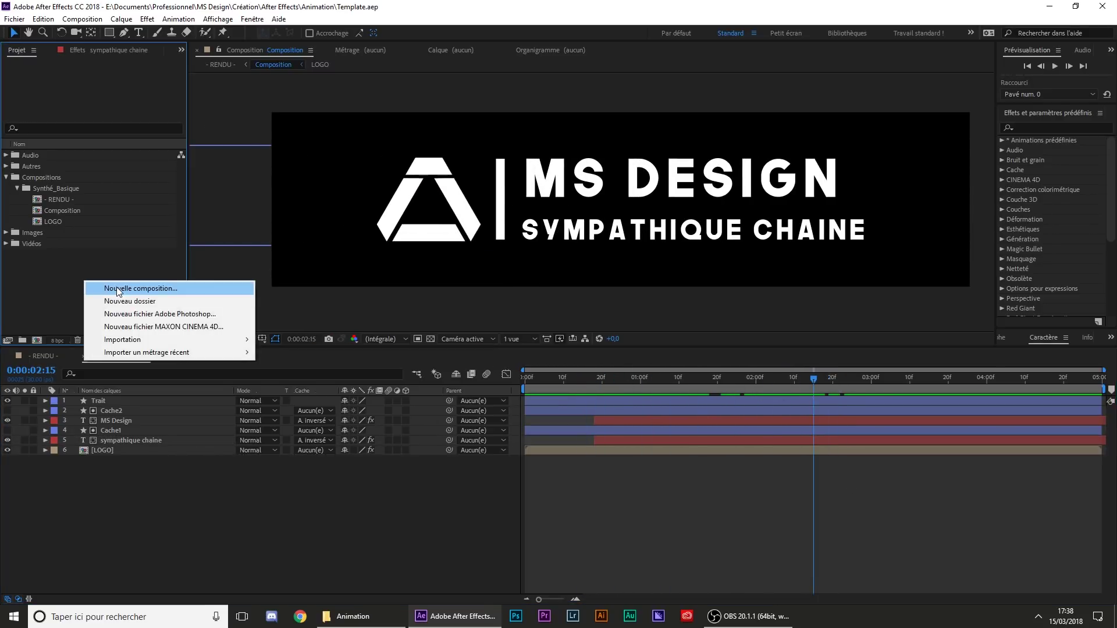
pyautogui.click(116, 287)
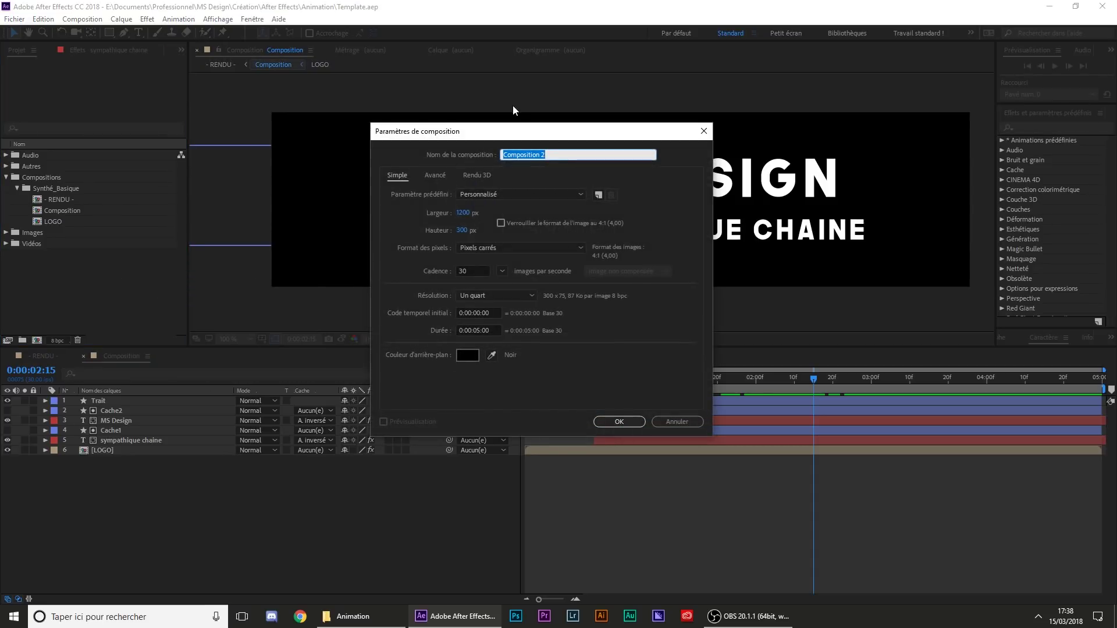
pyautogui.press('BackSpace')
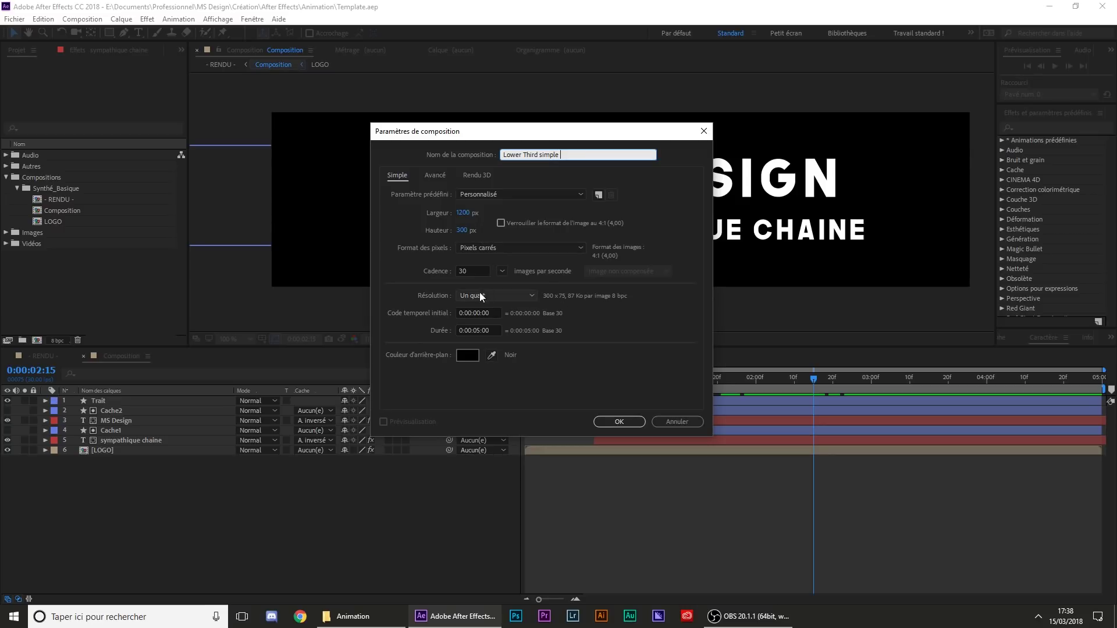
pyautogui.click(484, 329)
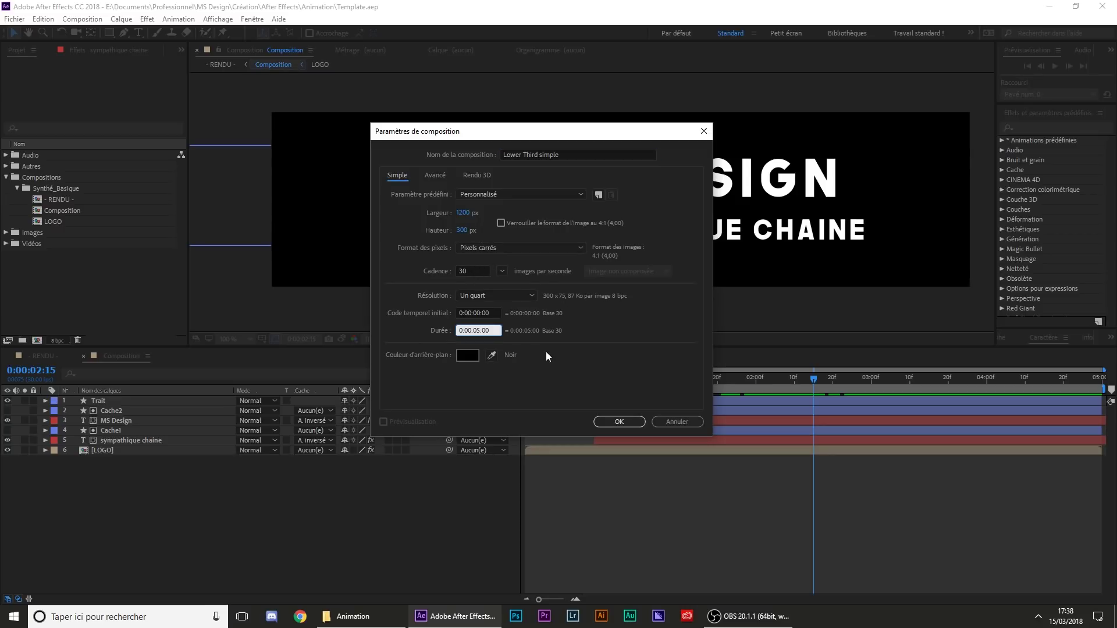
pyautogui.press('Left')
pyautogui.press('Right')
pyautogui.press('BackSpace')
pyautogui.press('BackSpace')
pyautogui.write('10')
pyautogui.click(621, 421)
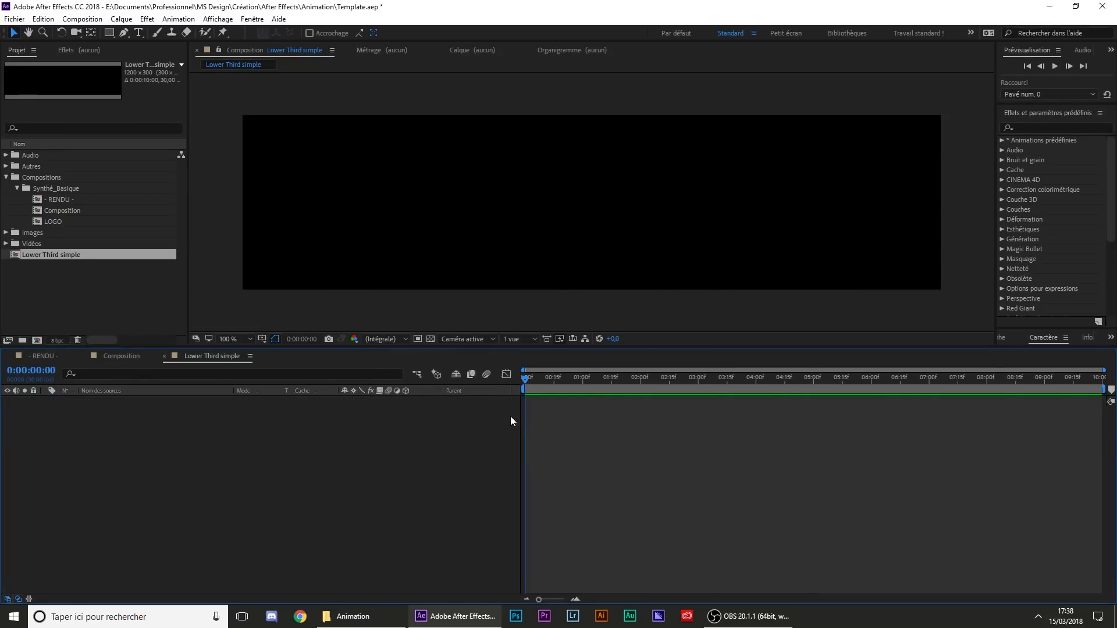
# - Add Logo (Forme) MS Design.png from the project's Images folder to the Lower Third simple composition as a layer
pyautogui.click(360, 617)
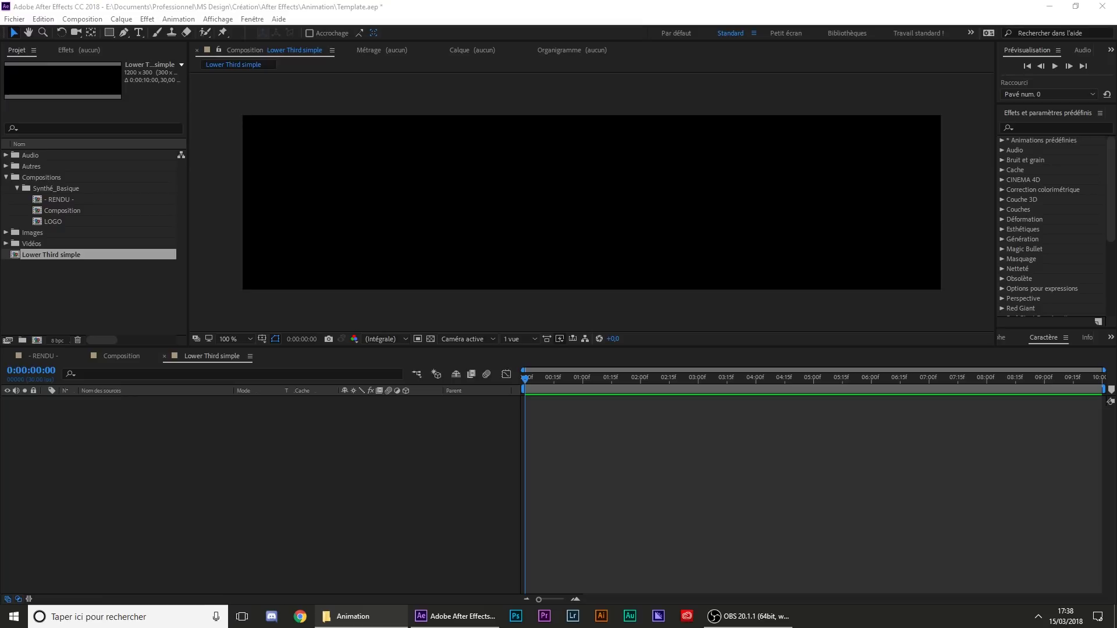
pyautogui.click(7, 233)
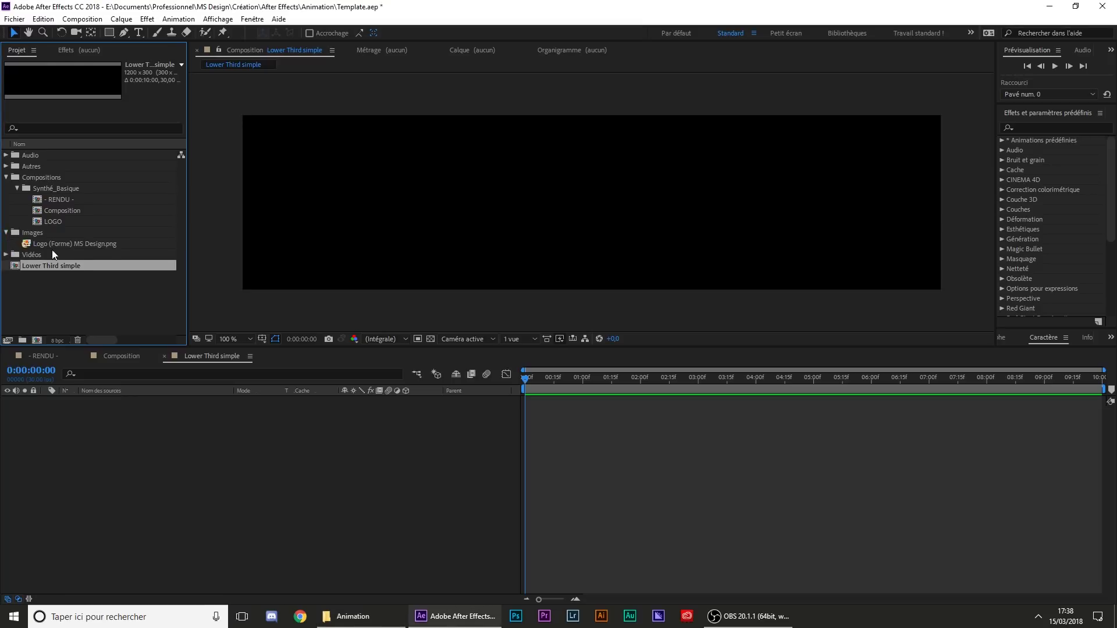
pyautogui.click(52, 251)
pyautogui.click(58, 248)
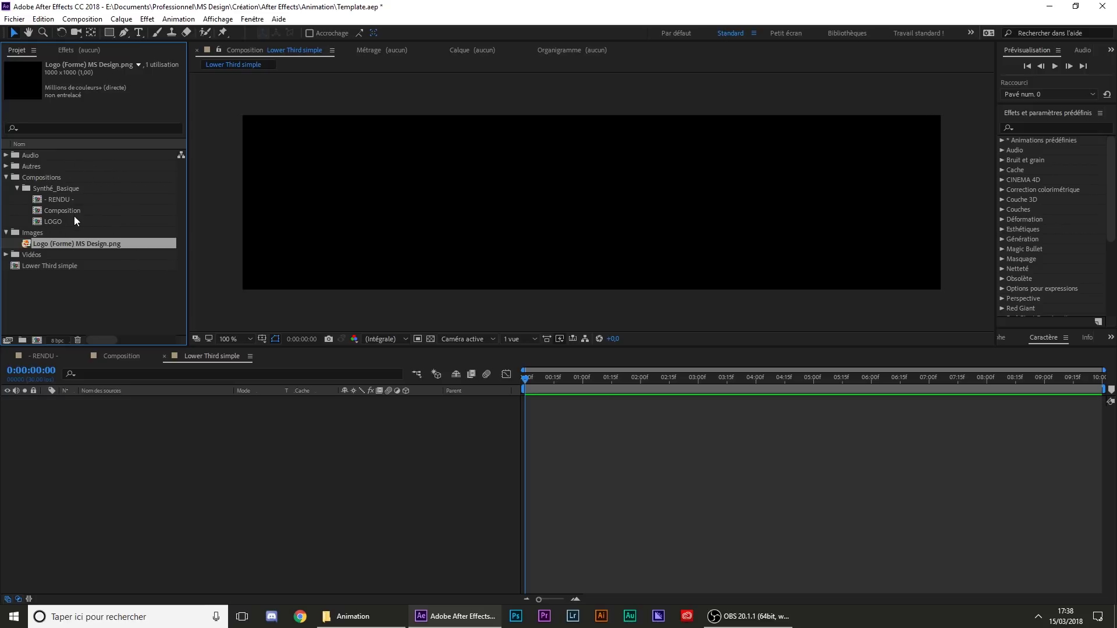
pyautogui.moveTo(50, 246); pyautogui.dragTo(505, 426)
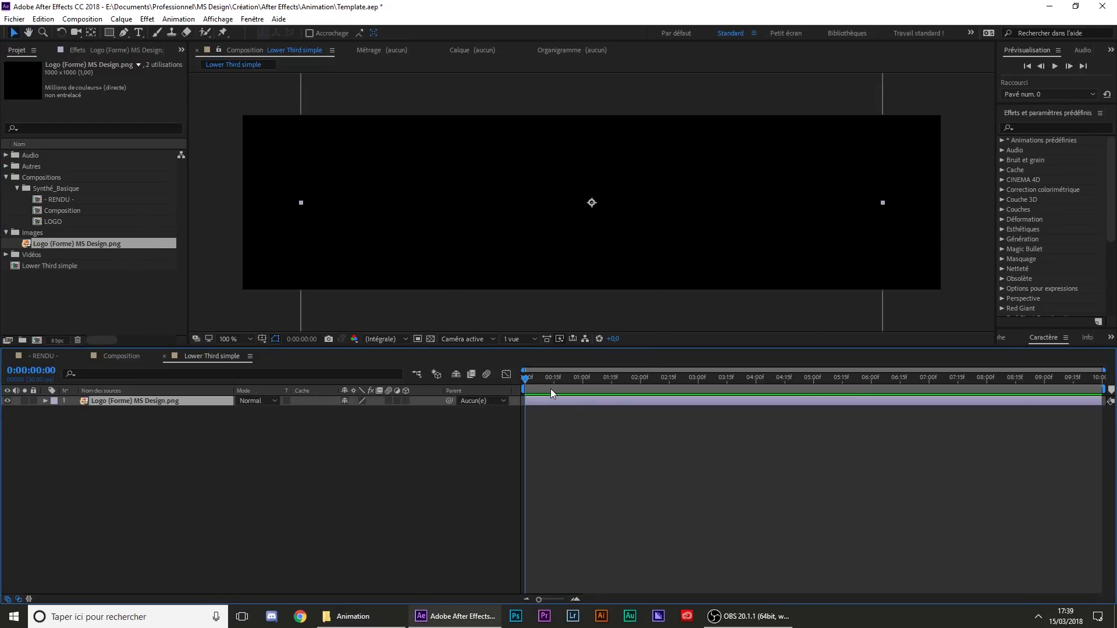
# - Move the current time to 0:00:01:11 and scale the logo layer to 27%
pyautogui.moveTo(546, 380); pyautogui.dragTo(600, 391)
pyautogui.press('s')
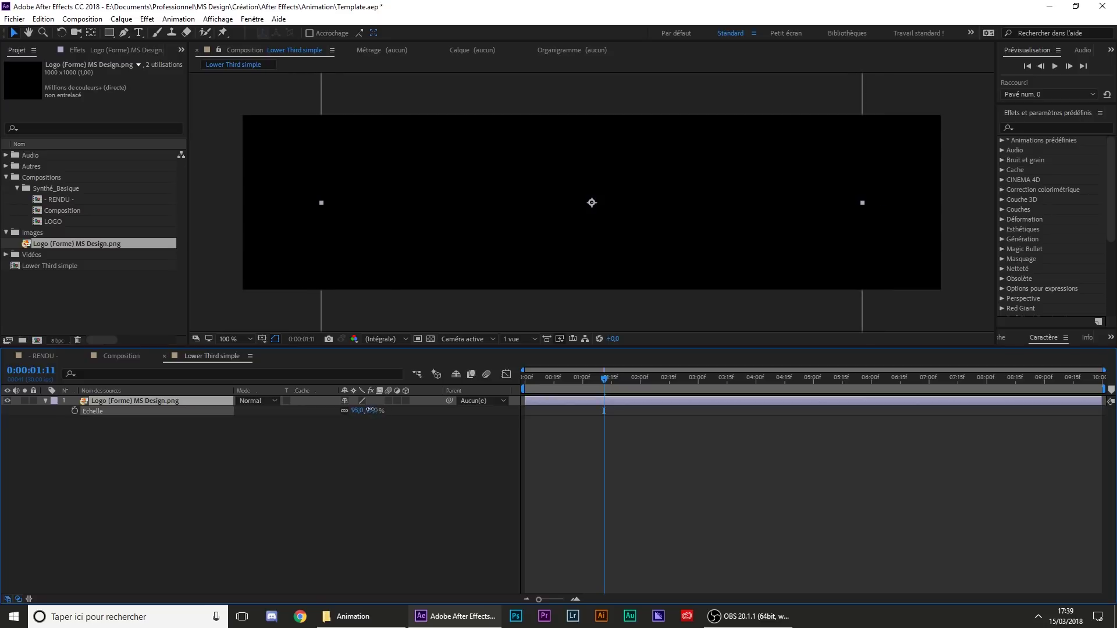
pyautogui.moveTo(372, 412); pyautogui.dragTo(336, 414)
pyautogui.moveTo(336, 414); pyautogui.dragTo(2, 421)
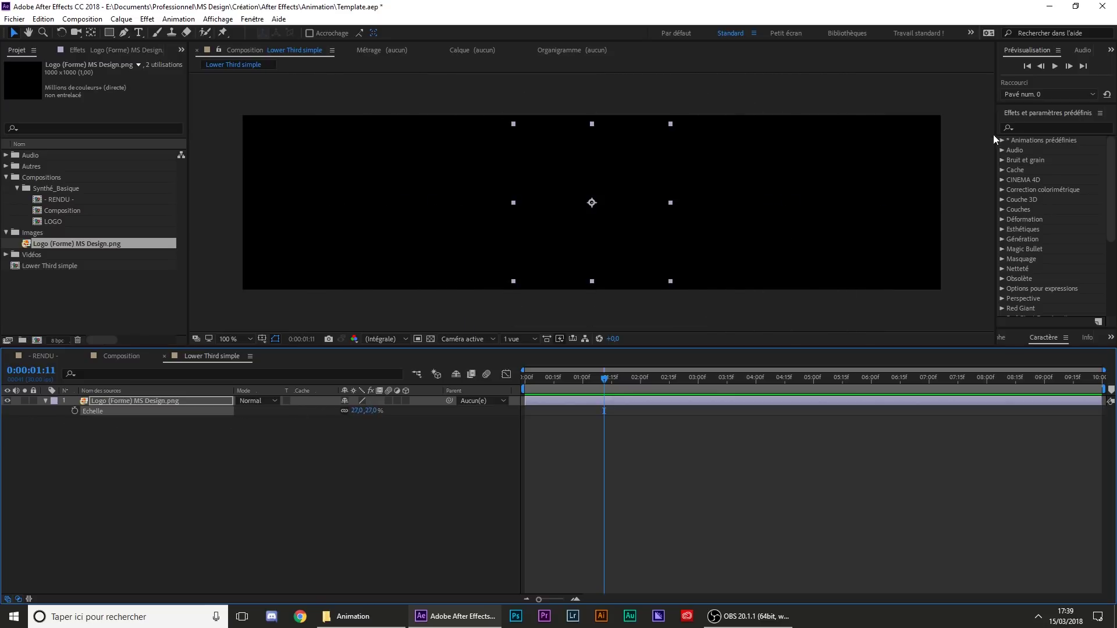
# - Apply the Remplir effect to the logo layer with a white colour and reposition the logo at about 272, 150
pyautogui.click(1030, 123)
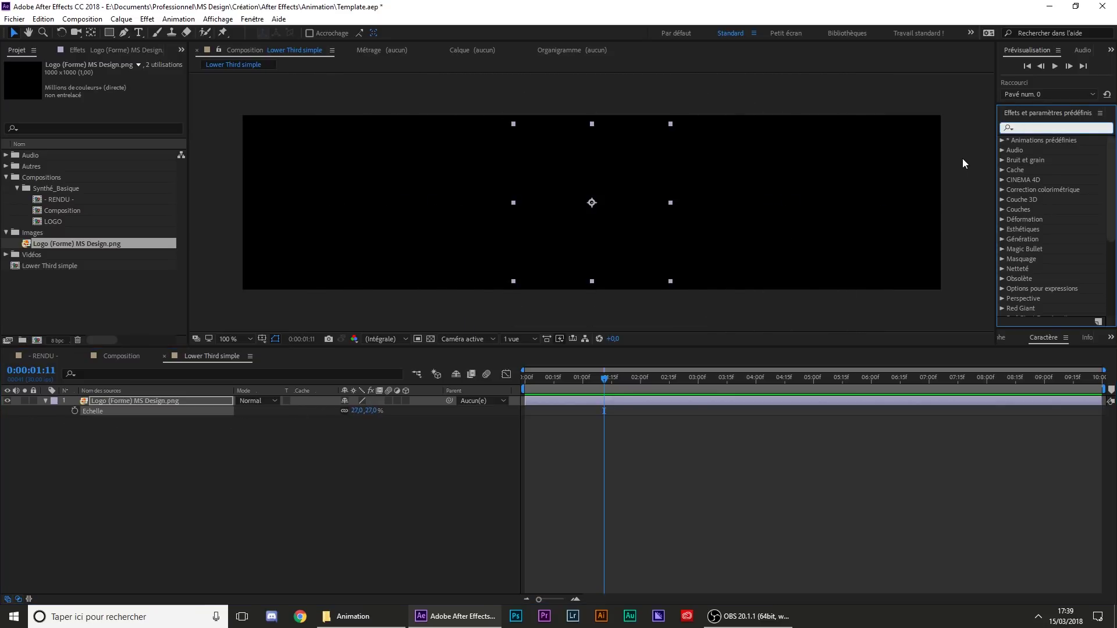
pyautogui.write('remplir')
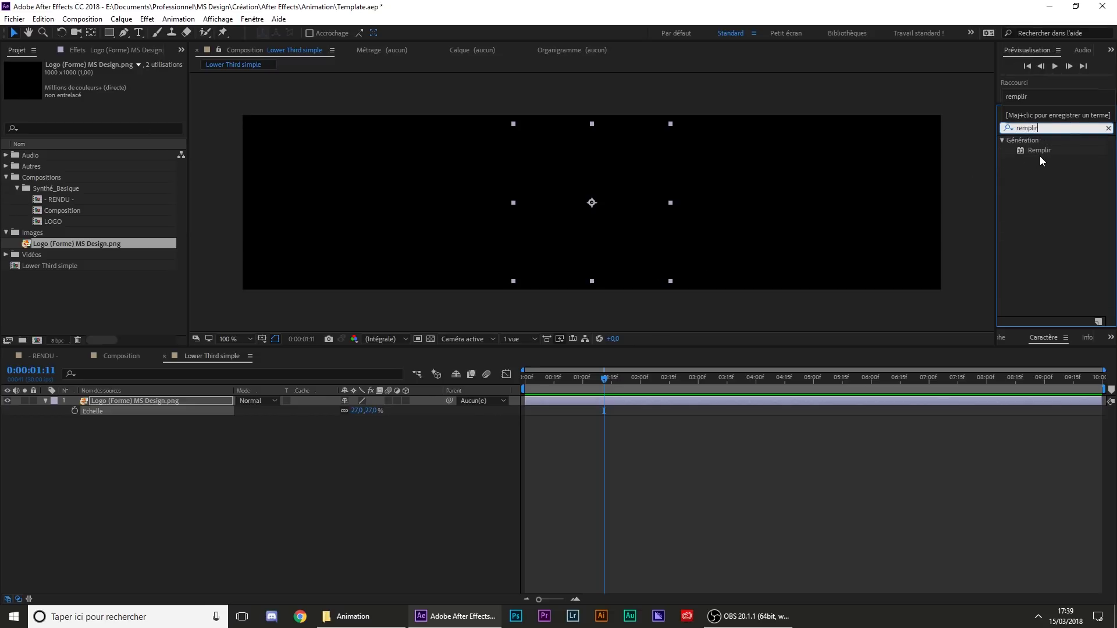
pyautogui.moveTo(1038, 152); pyautogui.dragTo(683, 404)
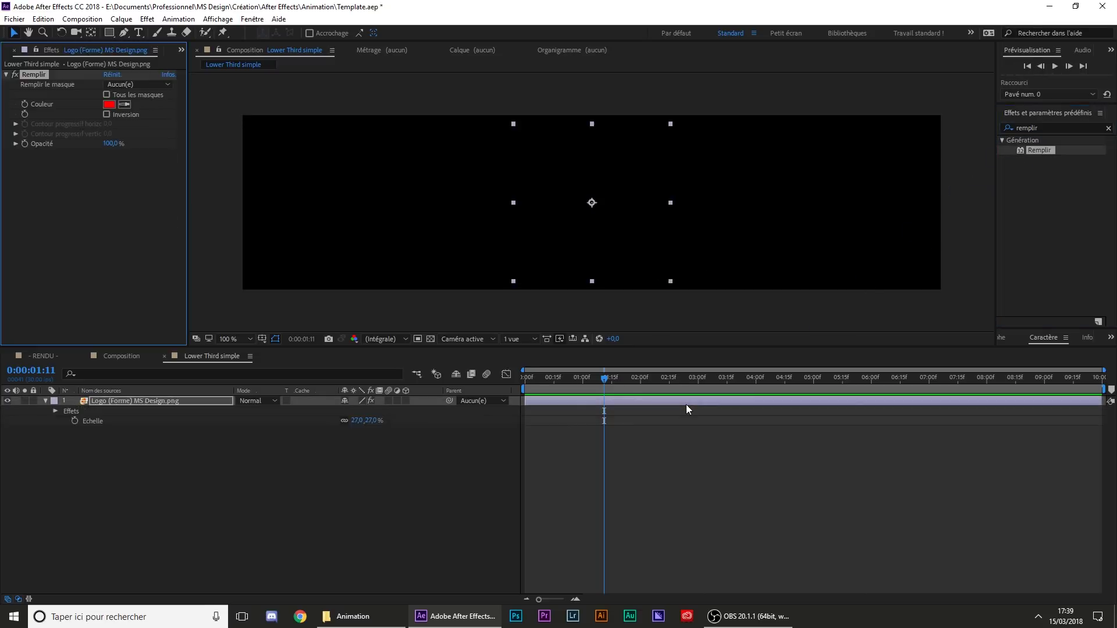
pyautogui.click(107, 105)
pyautogui.moveTo(582, 332)
pyautogui.mouseDown()
pyautogui.moveTo(538, 298)
pyautogui.moveTo(541, 280)
pyautogui.mouseUp()
pyautogui.click(820, 289)
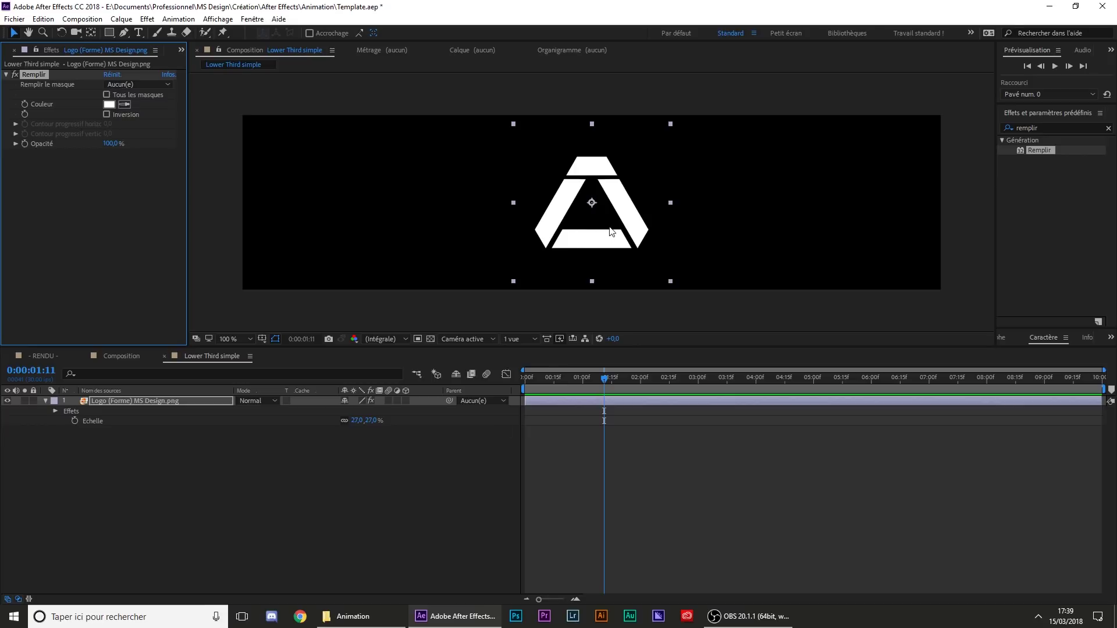
pyautogui.moveTo(602, 231); pyautogui.dragTo(411, 231)
pyautogui.click(640, 506)
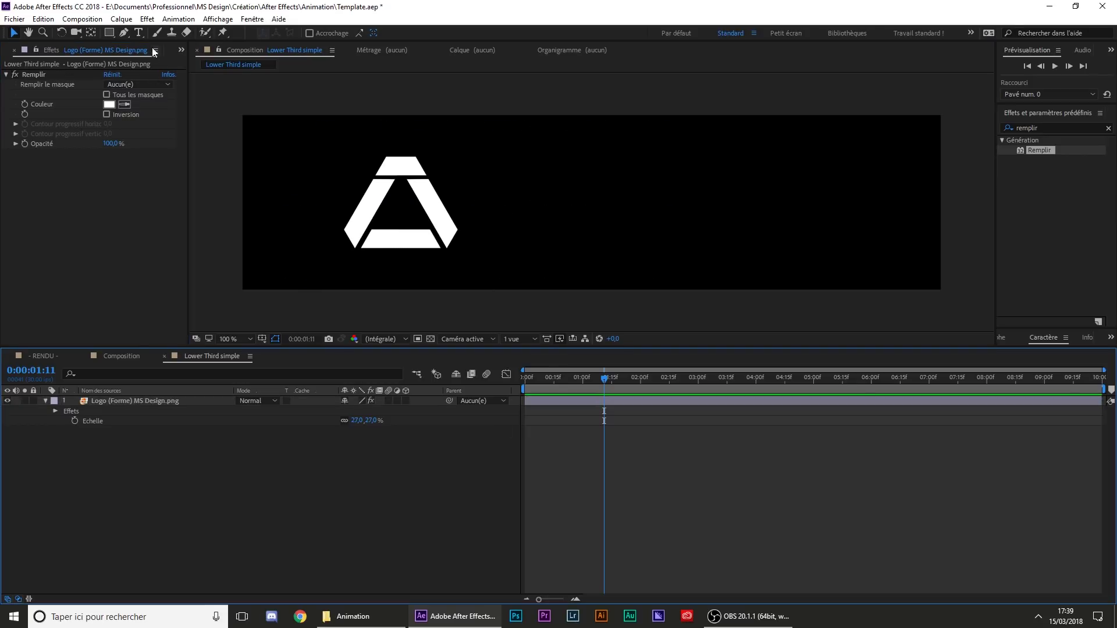
# - Add a text layer reading "MS DESIGN" to the right of the logo in the composition
pyautogui.click(140, 33)
pyautogui.click(515, 165)
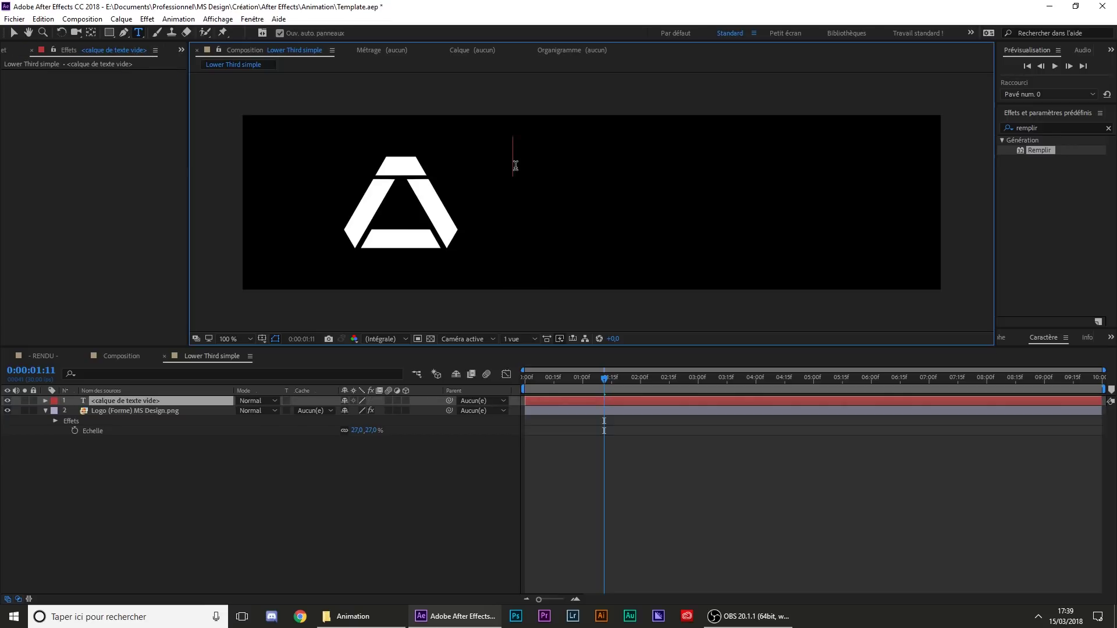
pyautogui.write('MS DESIGN')
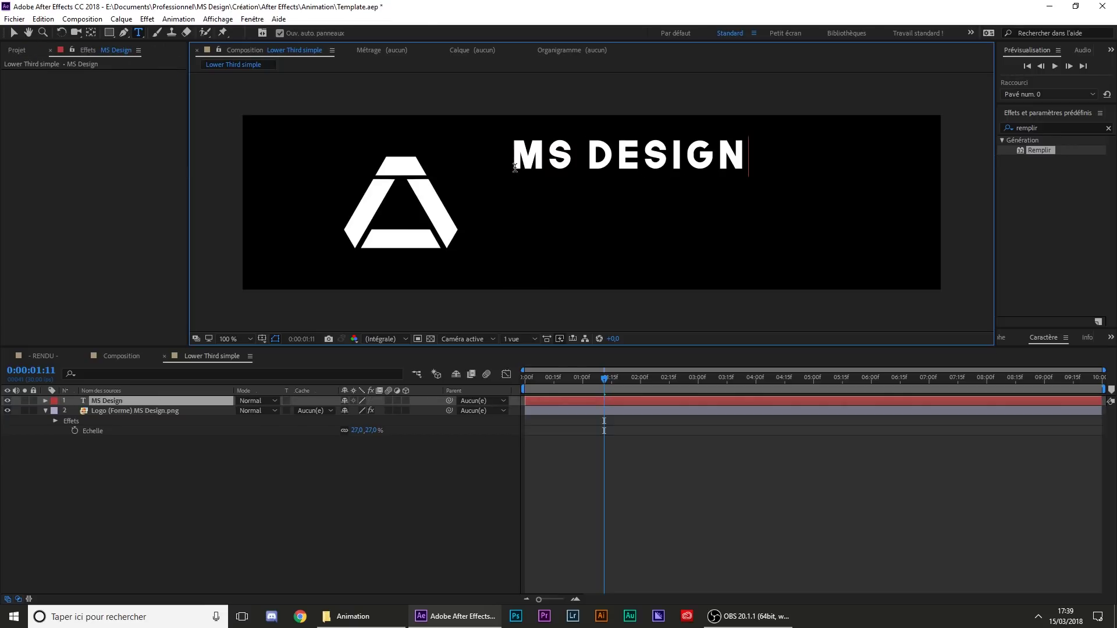
pyautogui.click(13, 33)
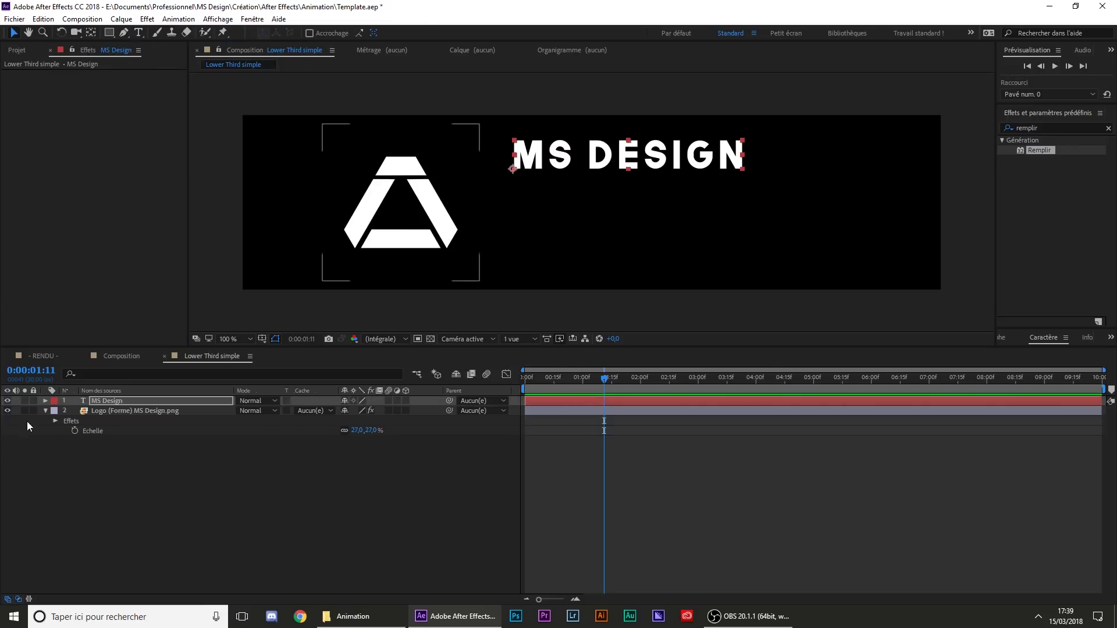
# - Expand the logo layer's transform properties and try enlarging the logo to about 29.5%
pyautogui.click(40, 414)
pyautogui.doubleClick(46, 411)
pyautogui.click(113, 409)
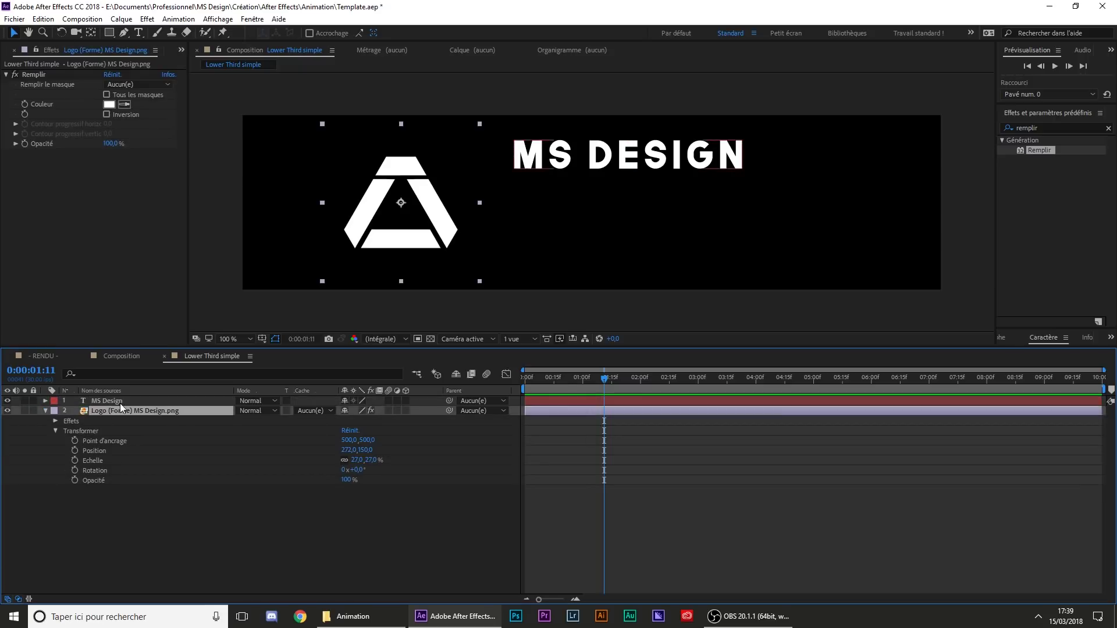
pyautogui.click(120, 402)
pyautogui.press('s')
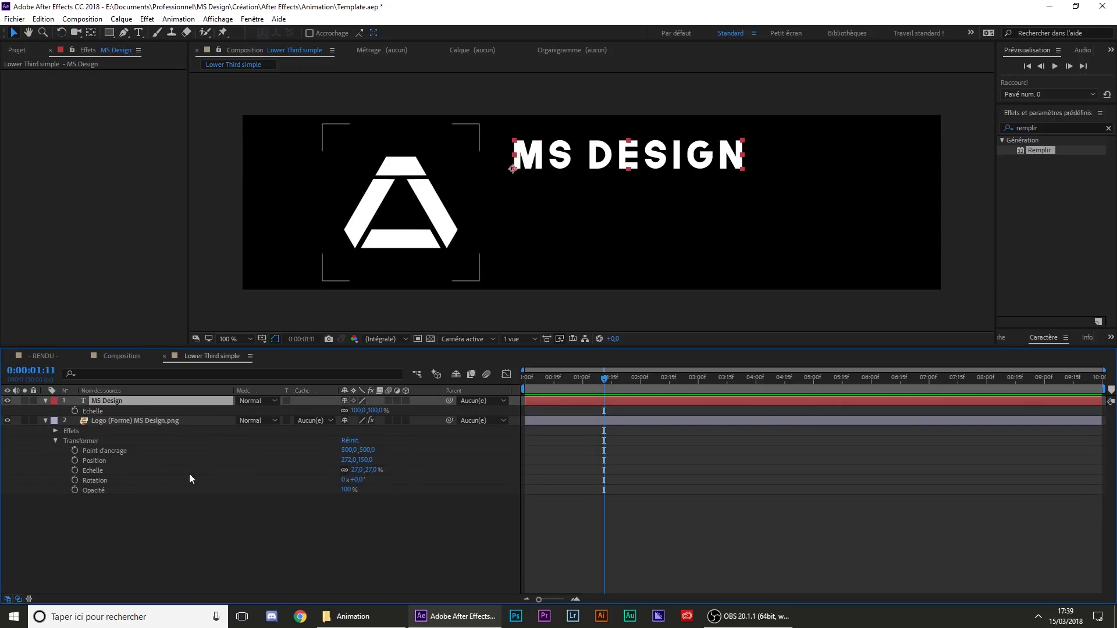
pyautogui.moveTo(371, 470); pyautogui.dragTo(374, 470)
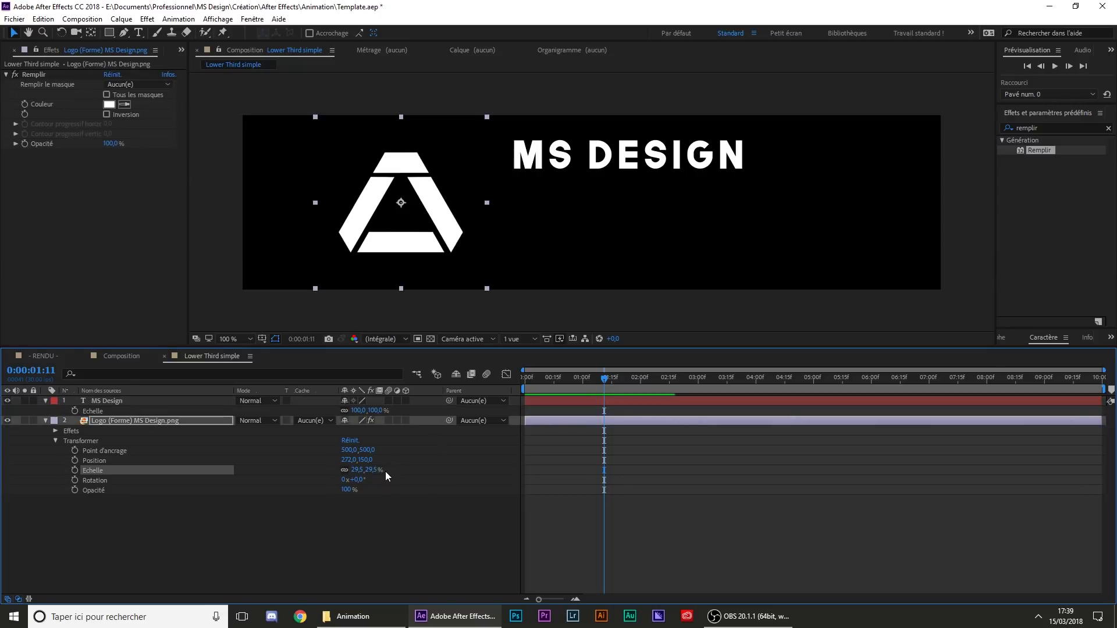
# - Scale the MS DESIGN text layer to 107.6% and move the text slightly down and to the right
pyautogui.click(133, 402)
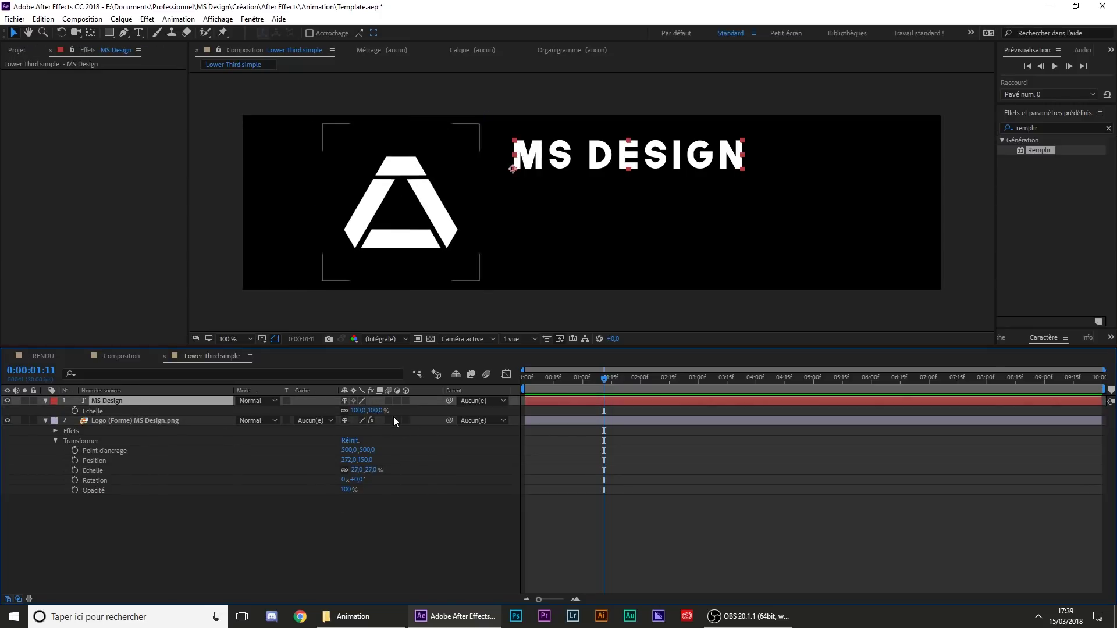
pyautogui.moveTo(375, 411); pyautogui.dragTo(421, 417)
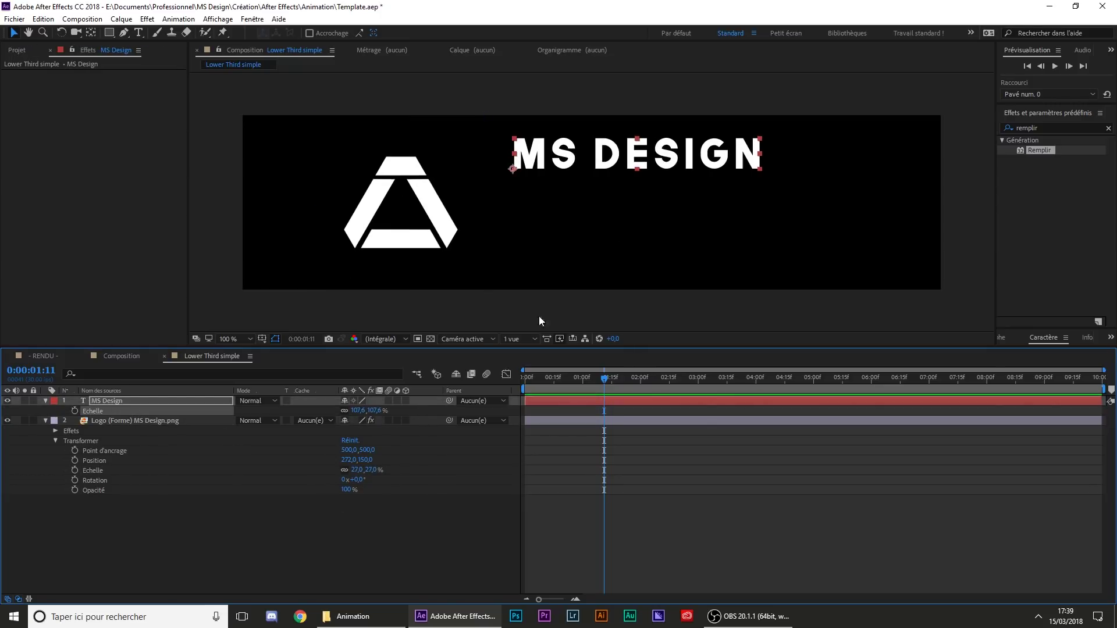
pyautogui.moveTo(680, 153); pyautogui.dragTo(687, 169)
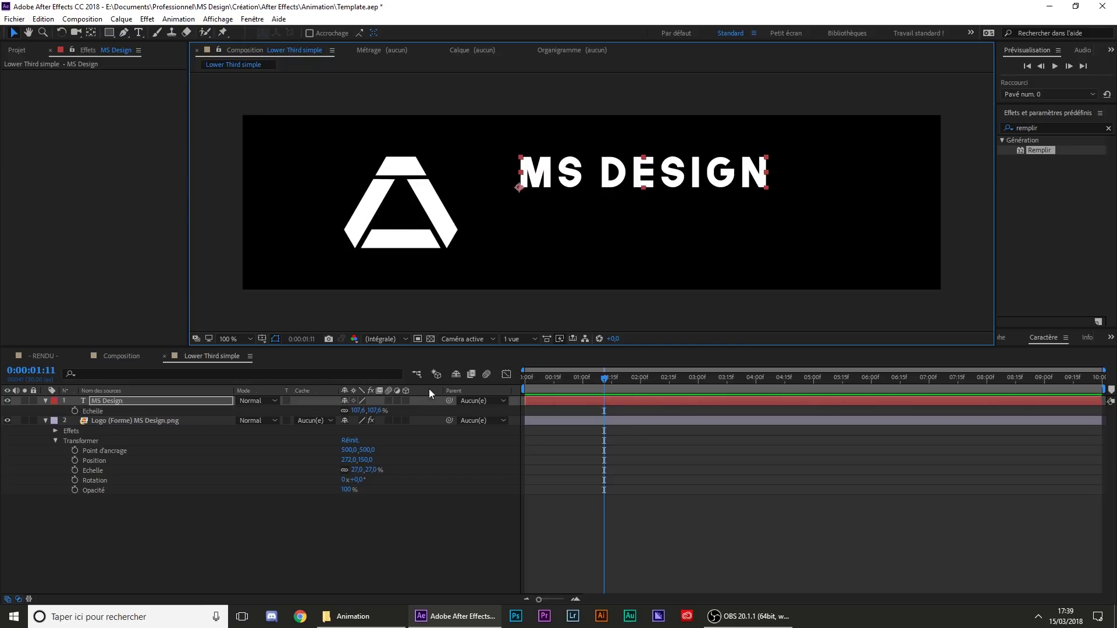
# - Show the opacity, position and scale properties of the MS Design text layer in turn, and collapse the logo layer
pyautogui.click(116, 400)
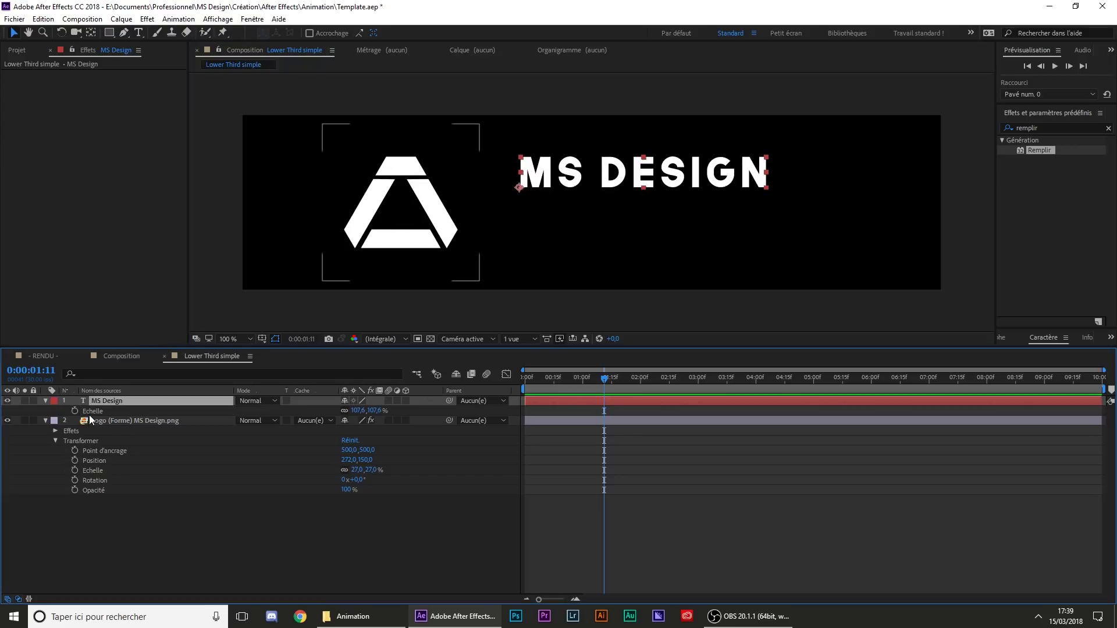
pyautogui.press('Return')
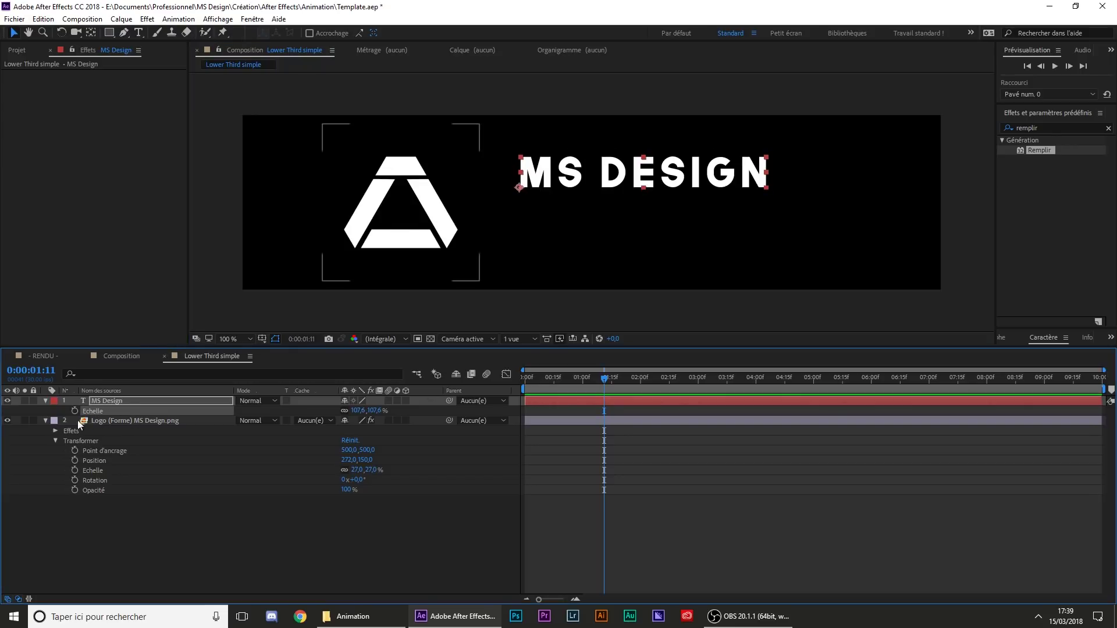
pyautogui.press('t')
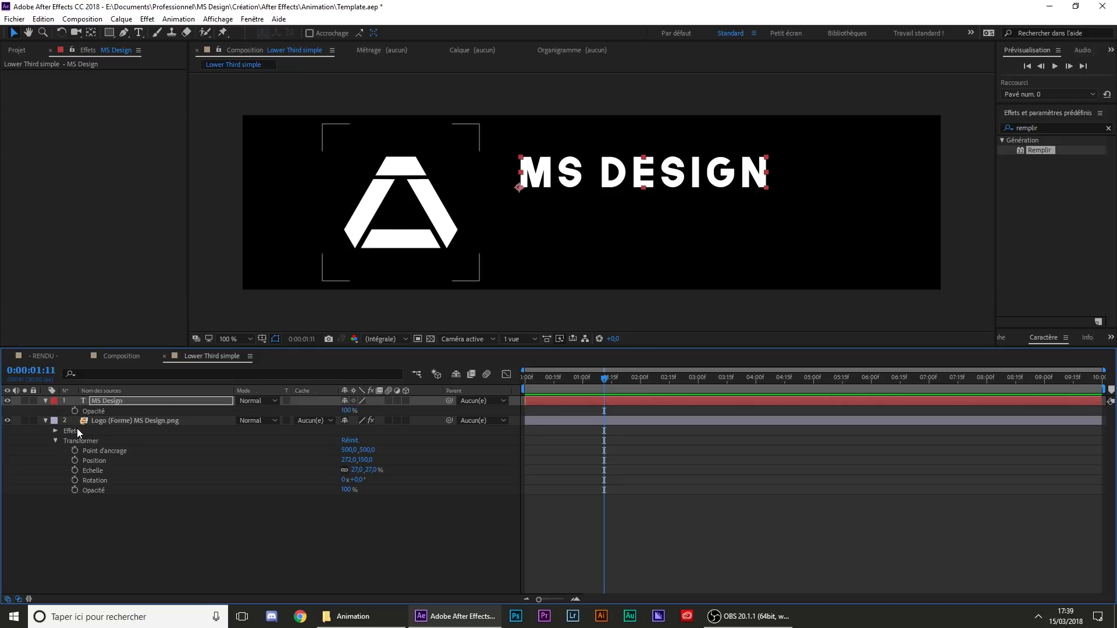
pyautogui.press('p')
pyautogui.press('p')
pyautogui.press('s')
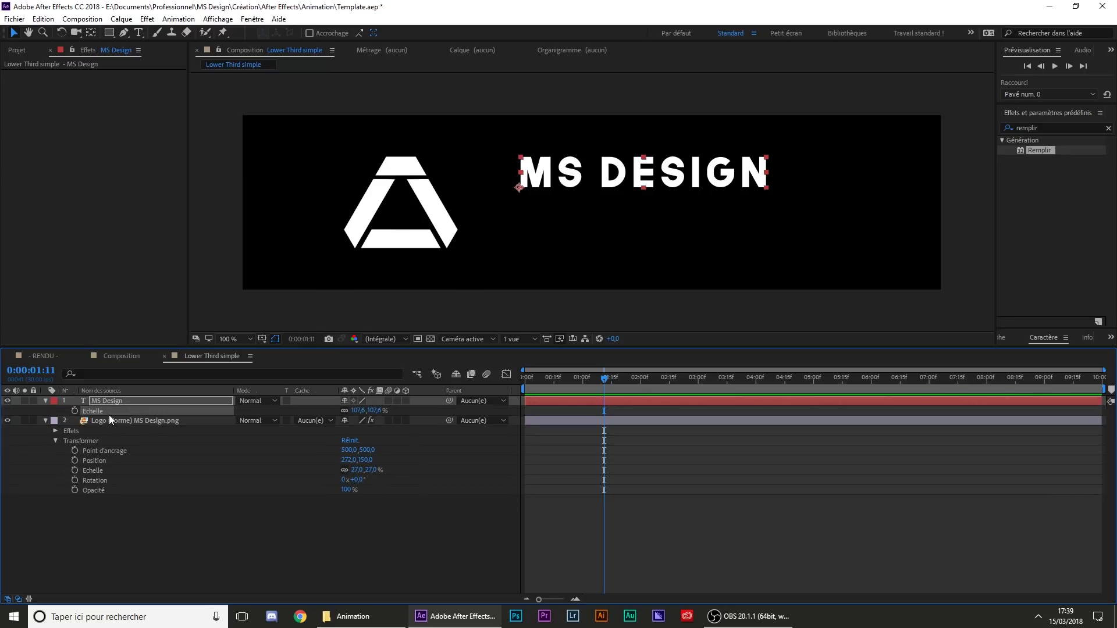
pyautogui.press('t')
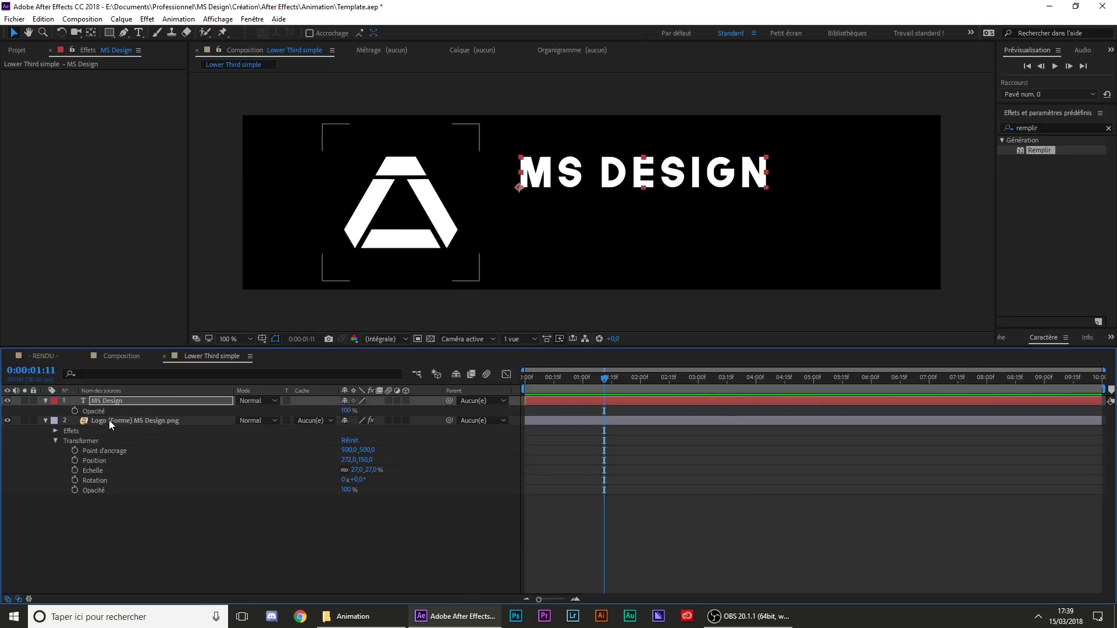
pyautogui.click(46, 421)
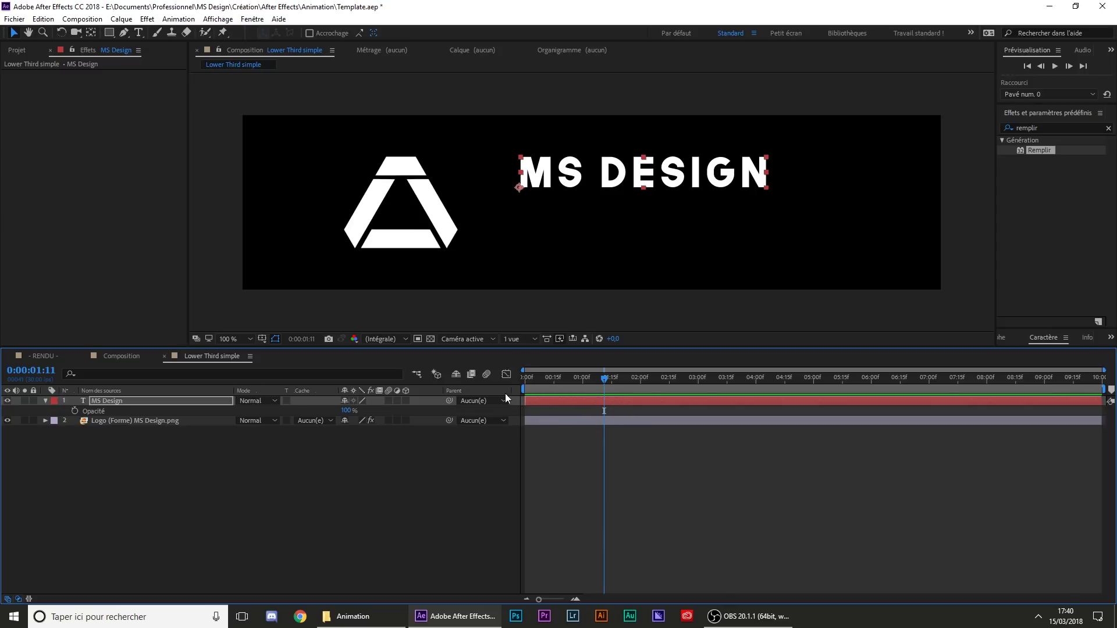
# - Display the MS Design text layer's position property and set its vertical position to 131
pyautogui.click(195, 402)
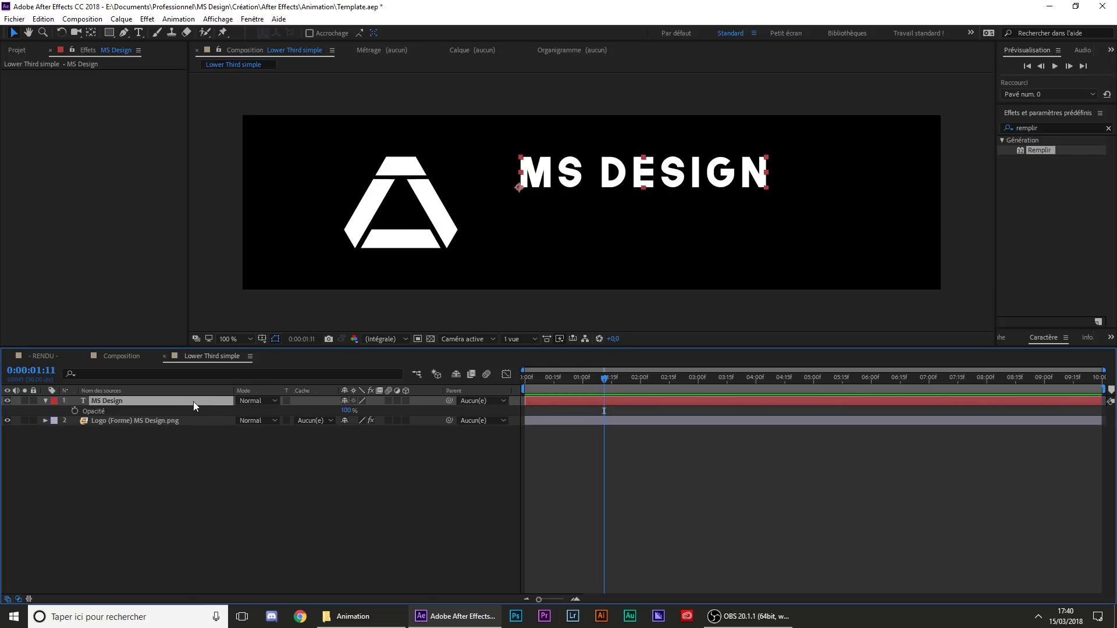
pyautogui.press('p')
pyautogui.moveTo(370, 412); pyautogui.dragTo(374, 412)
pyautogui.click(500, 479)
pyautogui.click(670, 173)
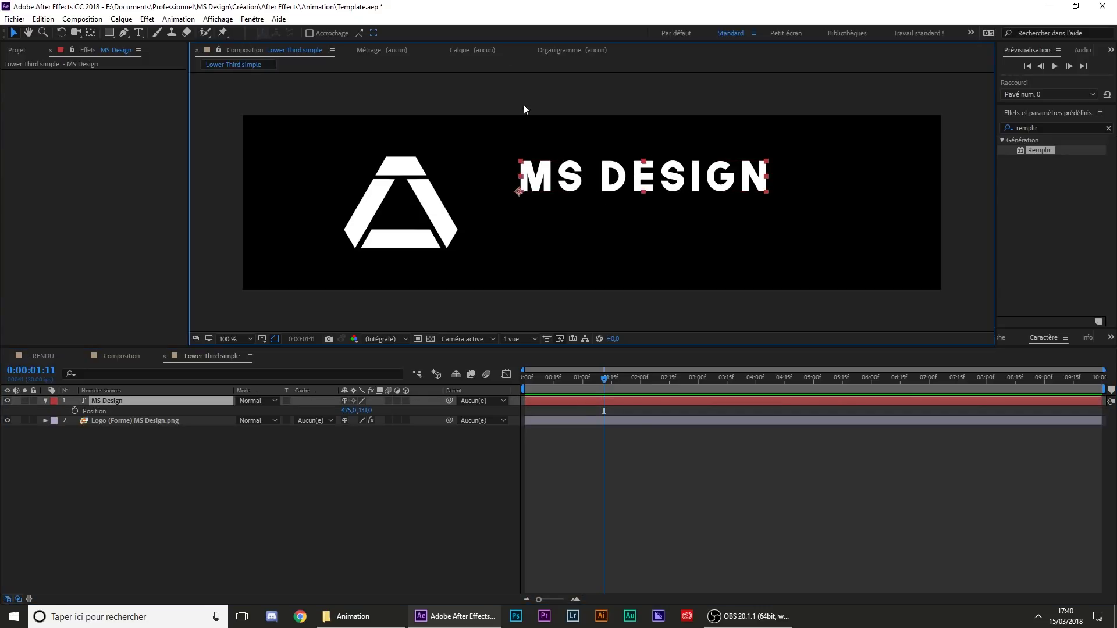
# - Duplicate the MS Design text layer and place the copy directly below the original text in the composition
pyautogui.click(679, 550)
pyautogui.click(622, 402)
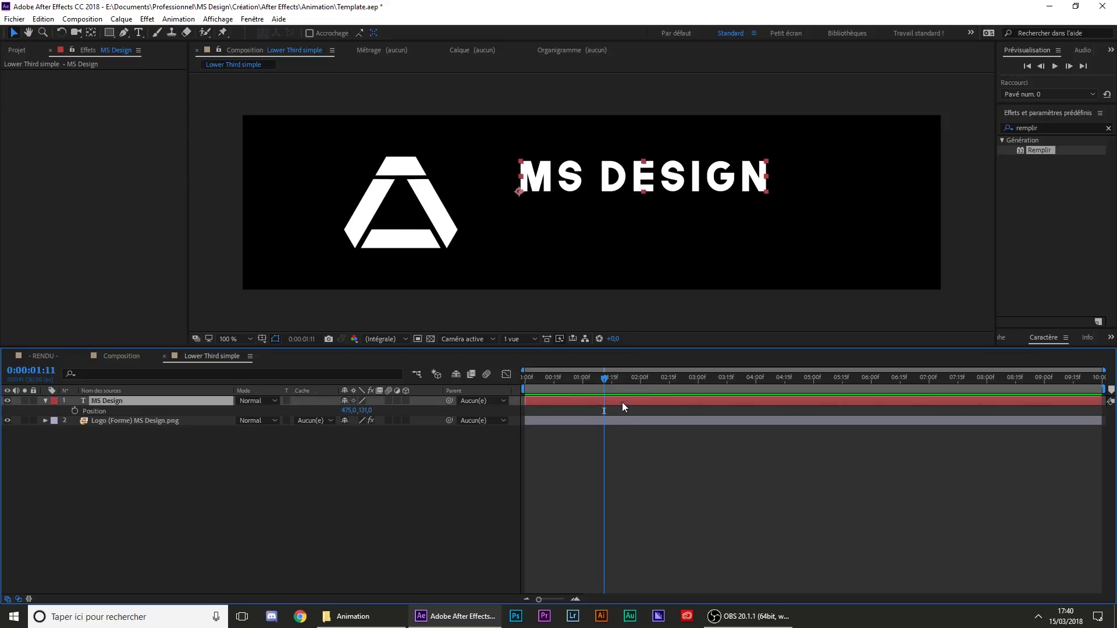
pyautogui.hotkey('ctrl', 'd')
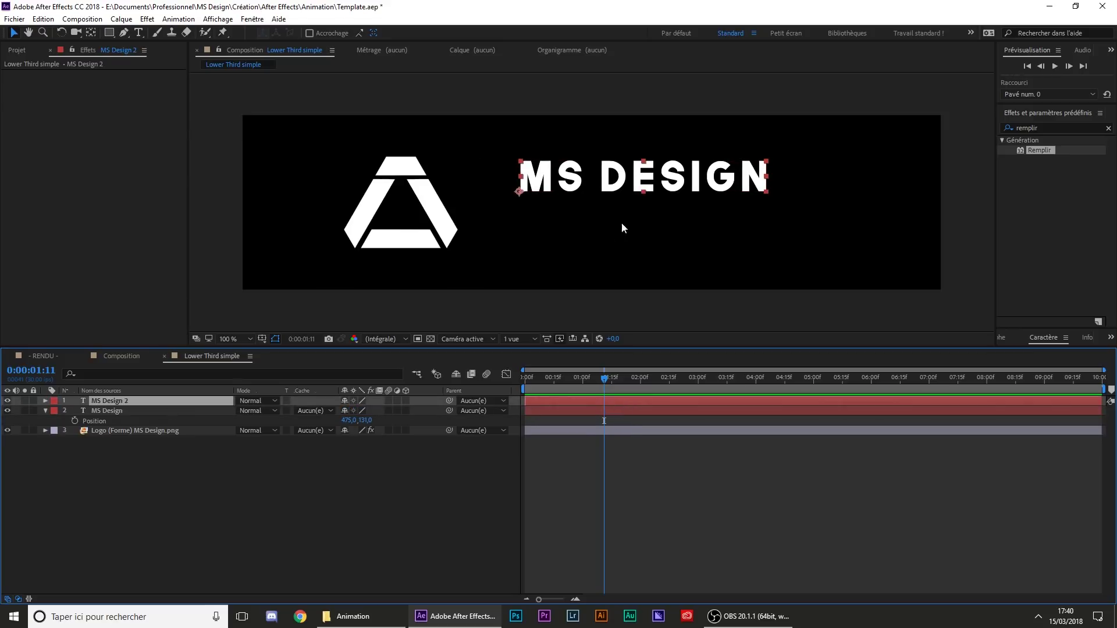
pyautogui.moveTo(669, 187); pyautogui.dragTo(681, 255)
# - Replace the text of the lower duplicate with "chaine sympathique"
pyautogui.doubleClick(680, 250)
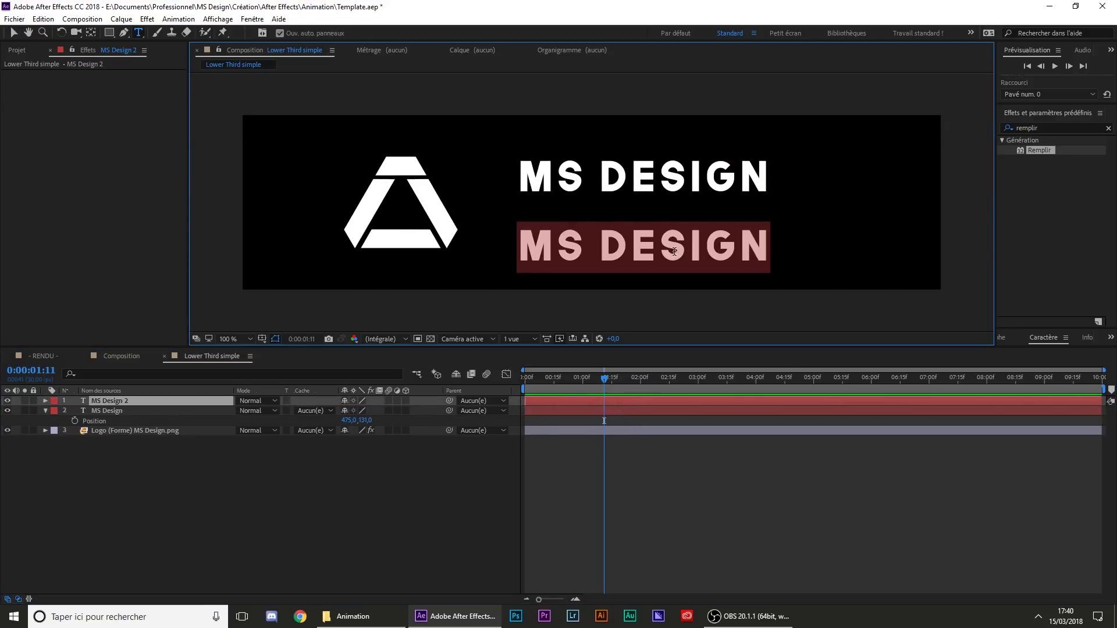
pyautogui.press('BackSpace')
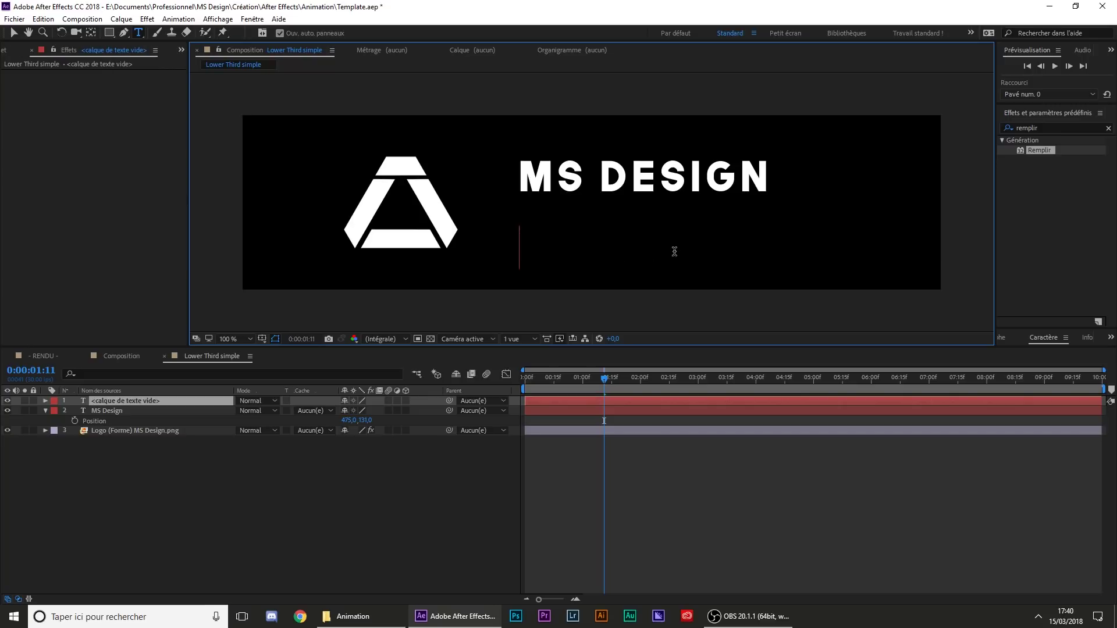
pyautogui.write('chaine sym')
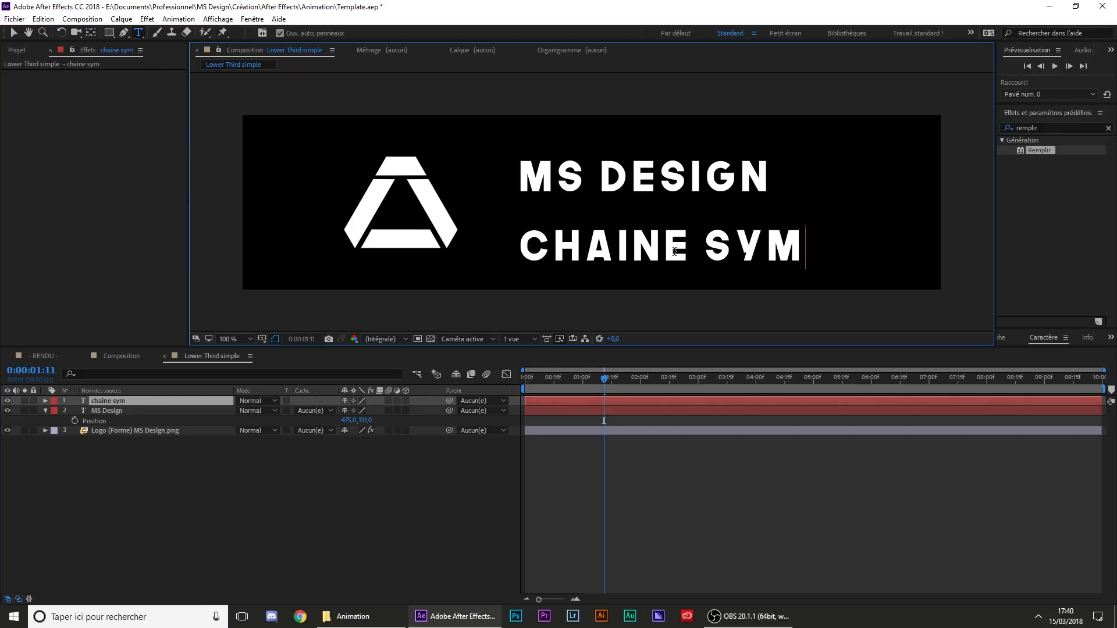
pyautogui.write('pathique')
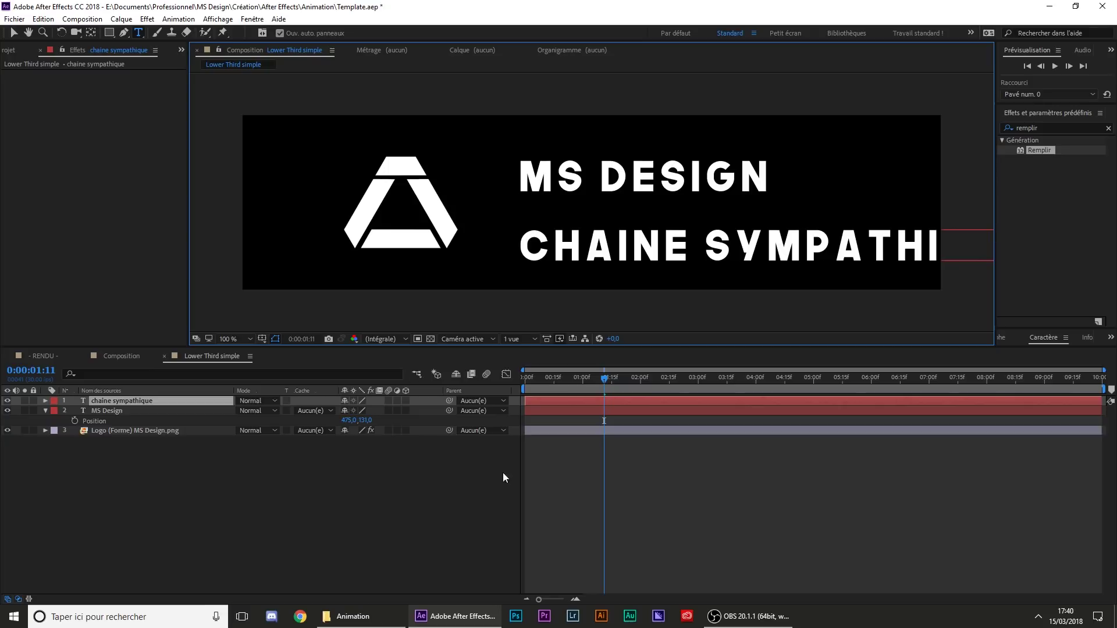
pyautogui.click(504, 471)
# - Scale the chaine sympathique text layer to 72.3% and move it up closer to the MS DESIGN text
pyautogui.click(577, 400)
pyautogui.press('s')
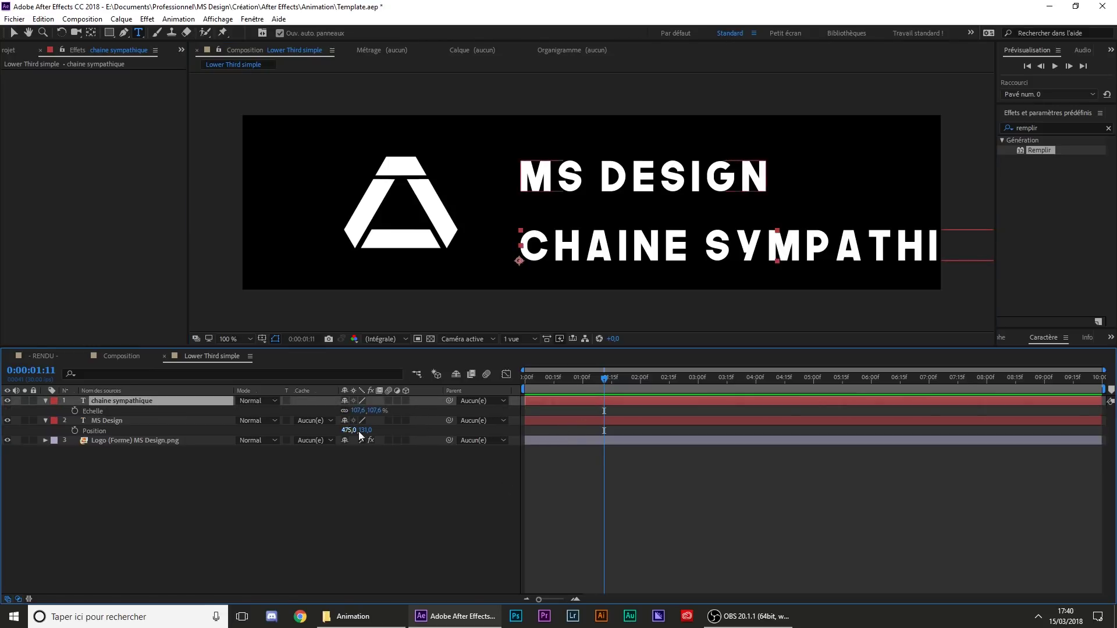
pyautogui.moveTo(375, 411); pyautogui.dragTo(183, 428)
pyautogui.click(727, 252)
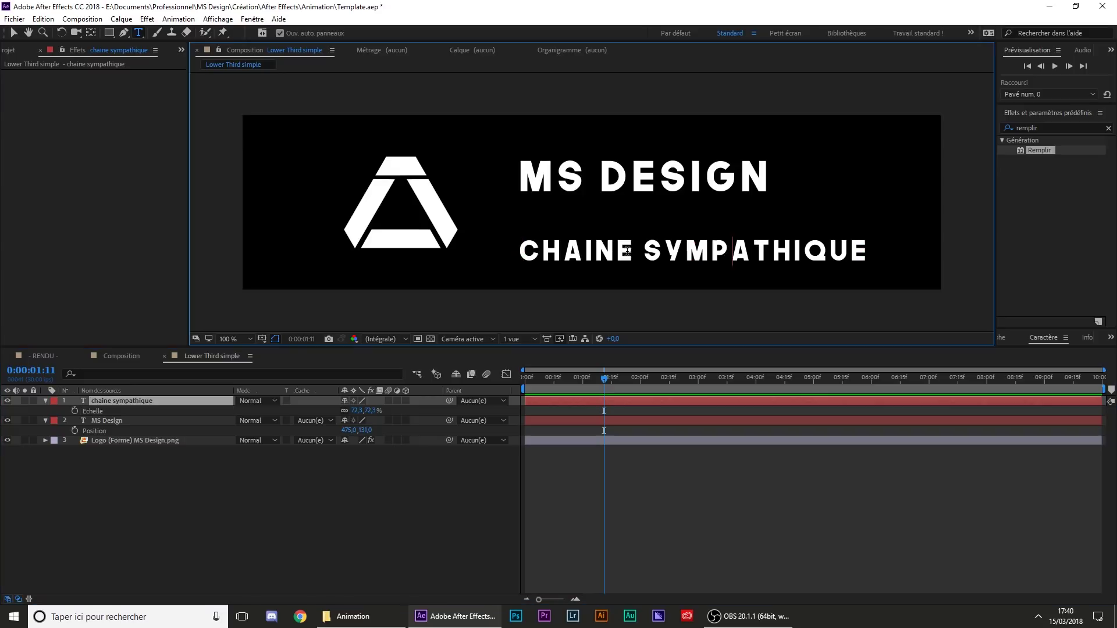
pyautogui.click(2, 32)
pyautogui.click(14, 31)
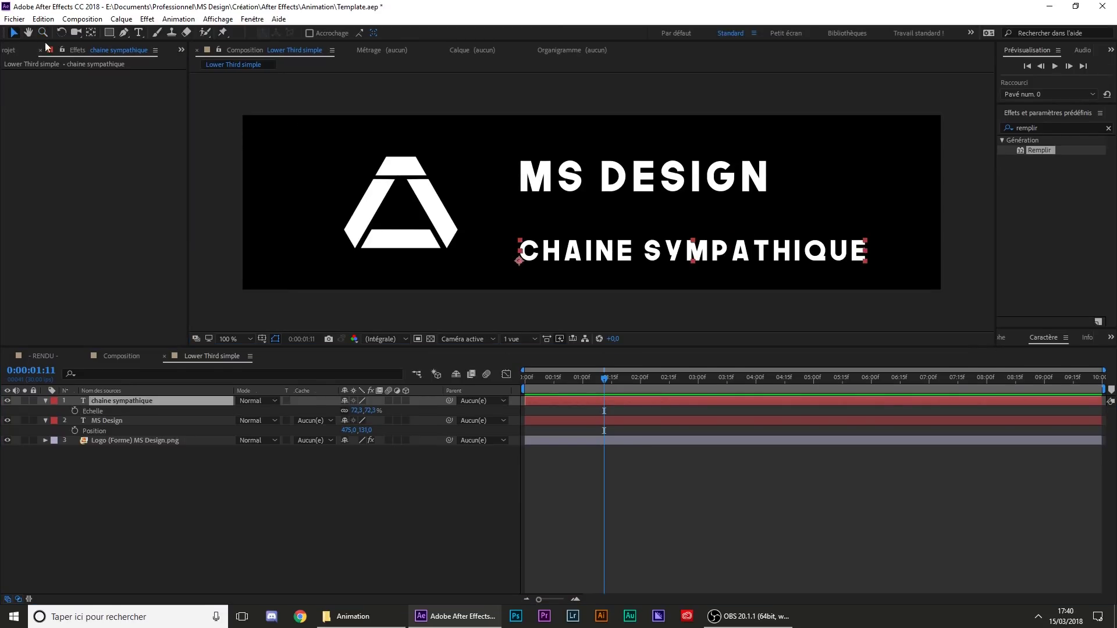
pyautogui.moveTo(771, 258); pyautogui.dragTo(773, 238)
# - Show the logo layer's scale property and reduce the logo to 22.6%
pyautogui.click(433, 225)
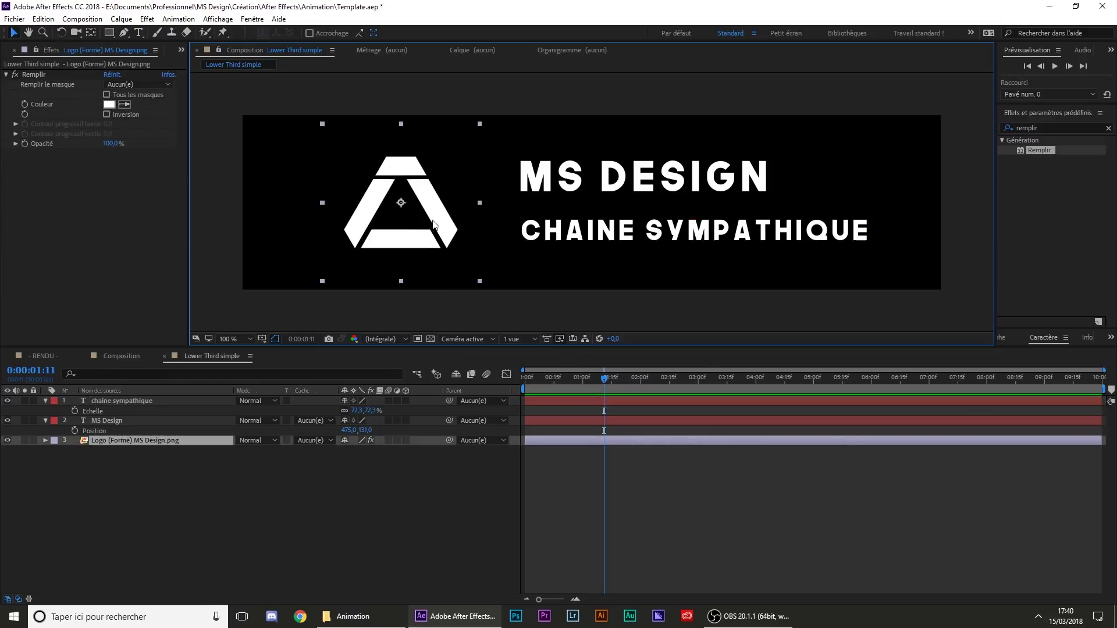
pyautogui.press('s')
pyautogui.moveTo(374, 457); pyautogui.dragTo(347, 452)
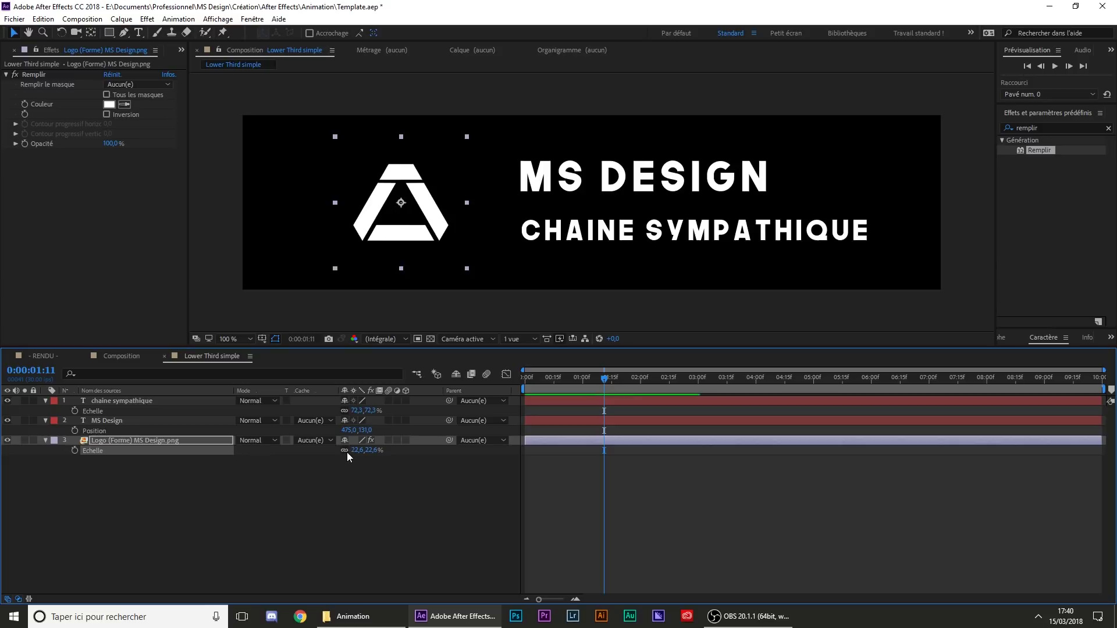
pyautogui.click(643, 494)
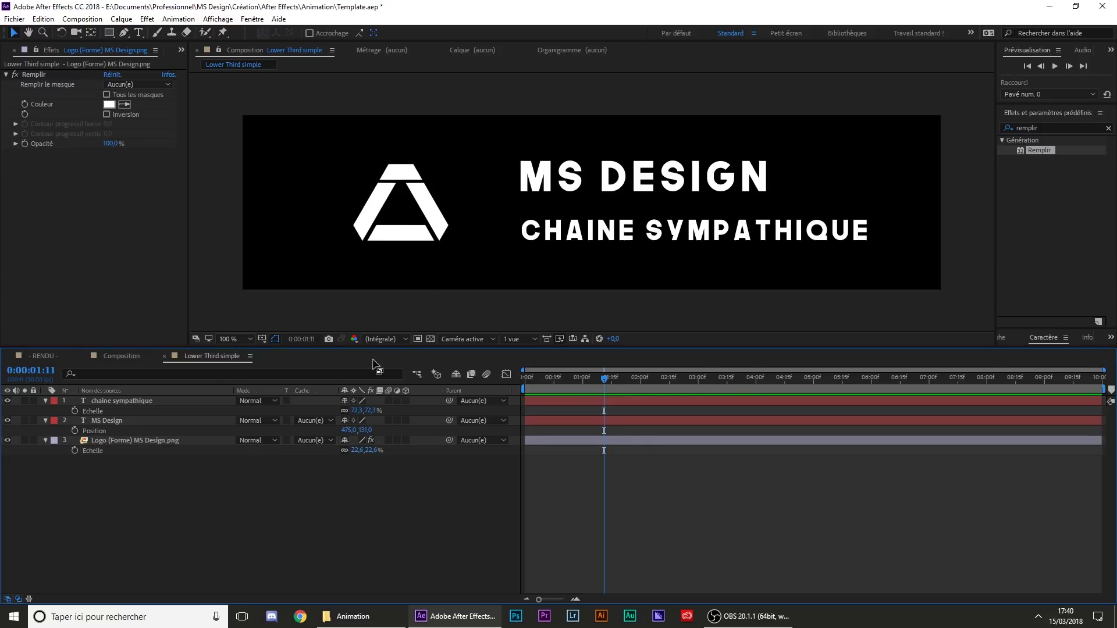
# - Display the title/action safe margins and shift the logo and both text layers left together until MS Design's horizontal position is 439
pyautogui.click(261, 338)
pyautogui.click(270, 351)
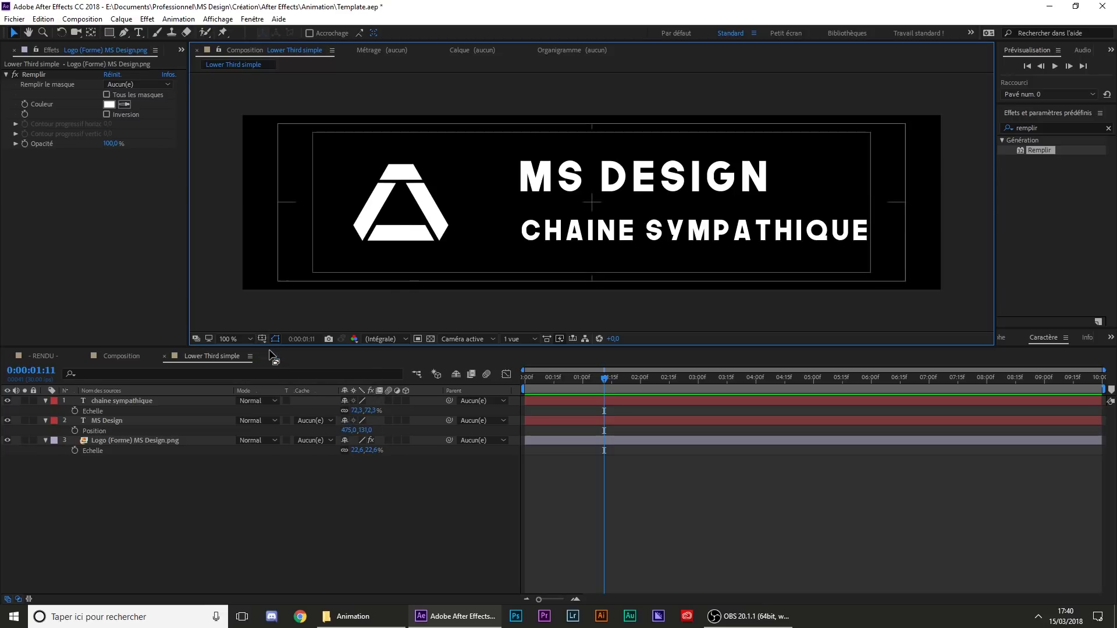
pyautogui.click(453, 225)
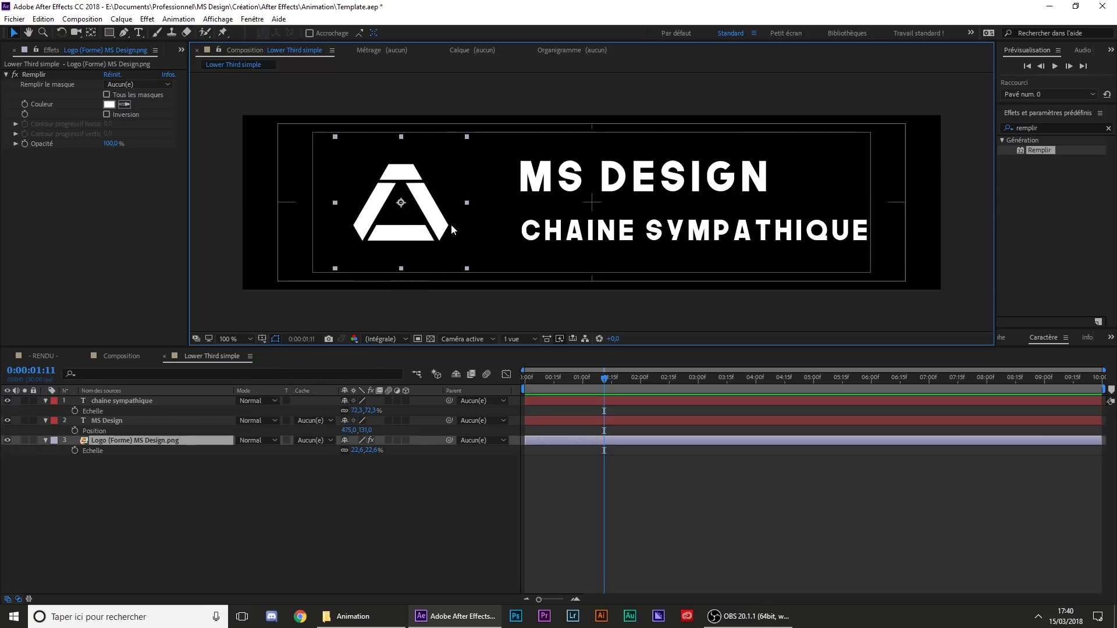
pyautogui.click(541, 232)
pyautogui.keyDown('shift'); pyautogui.click(435, 228); pyautogui.keyUp('shift')
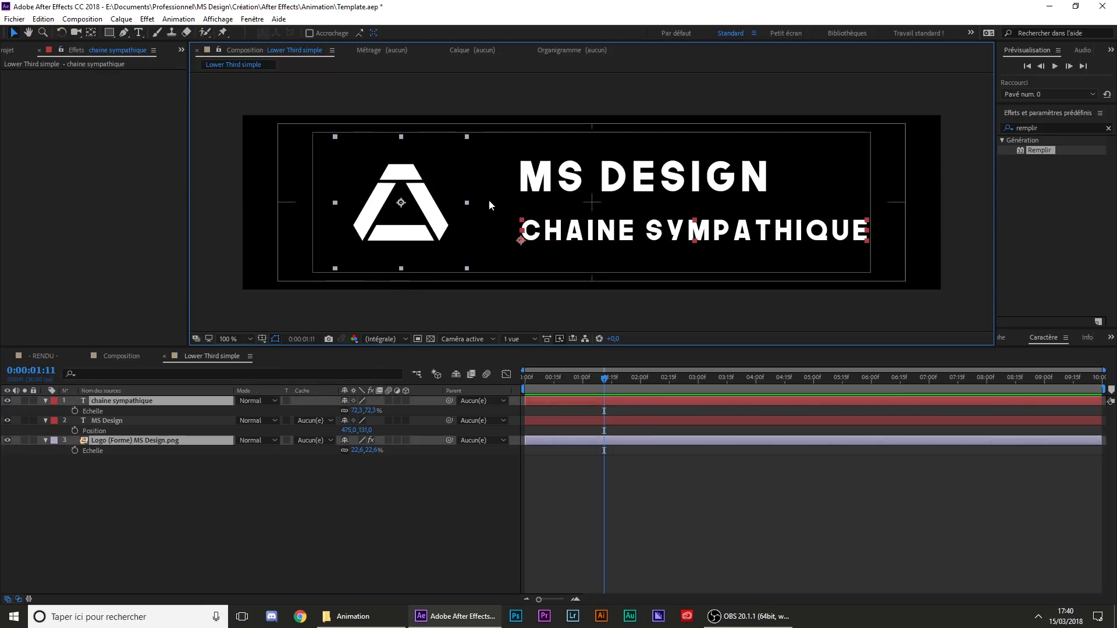
pyautogui.keyDown('shift'); pyautogui.click(524, 174); pyautogui.keyUp('shift')
pyautogui.hotkey('shift', 'Left')
pyautogui.hotkey('shift', 'Left')
pyautogui.hotkey('shift', 'Left')
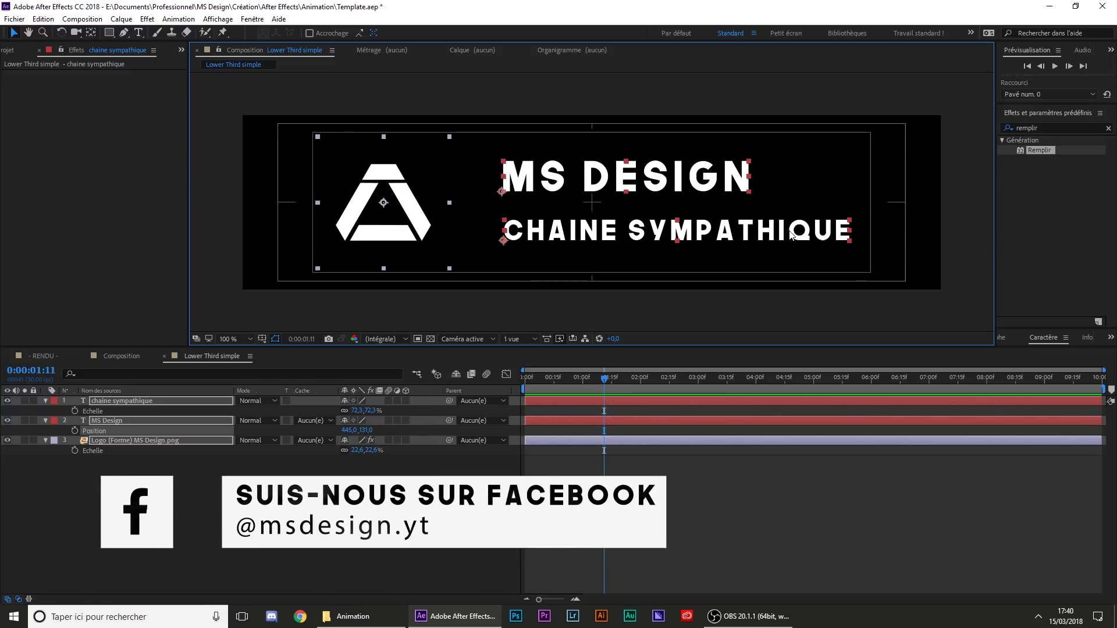
pyautogui.press('Left')
pyautogui.press('Left')
pyautogui.press('Left')
pyautogui.press('Left')
pyautogui.press('Left')
pyautogui.press('Left')
pyautogui.press('Left')
pyautogui.press('Left')
pyautogui.press('Left')
pyautogui.press('Left')
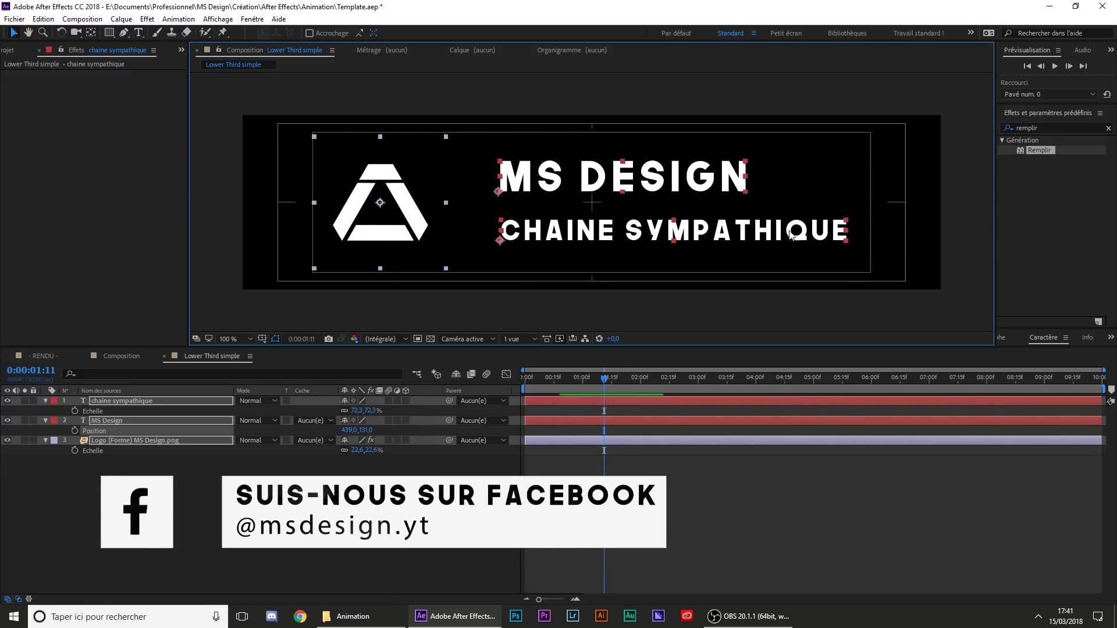
pyautogui.press('Right')
pyautogui.press('Right')
pyautogui.press('Right')
pyautogui.press('Right')
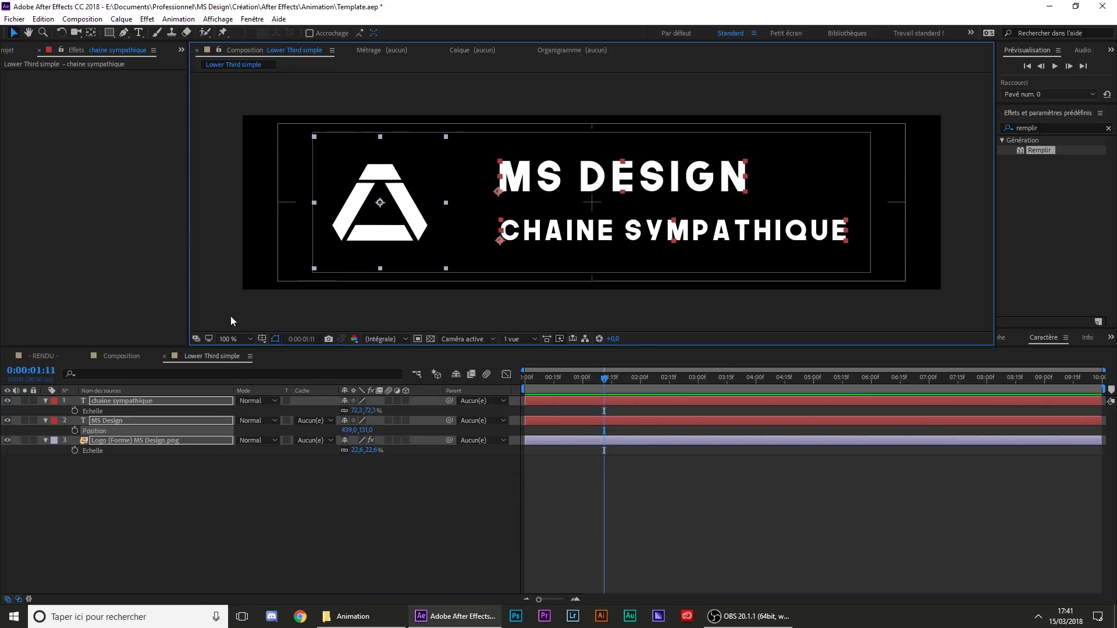
# - Show the rulers and place horizontal guides along the top and bottom edges of the logo
pyautogui.click(262, 339)
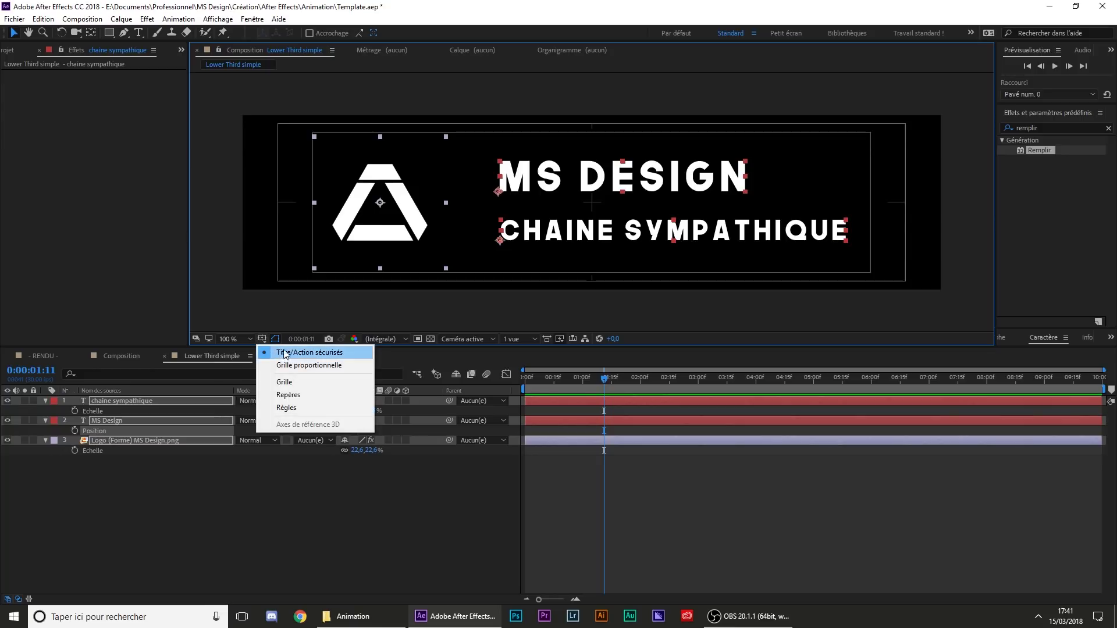
pyautogui.click(622, 466)
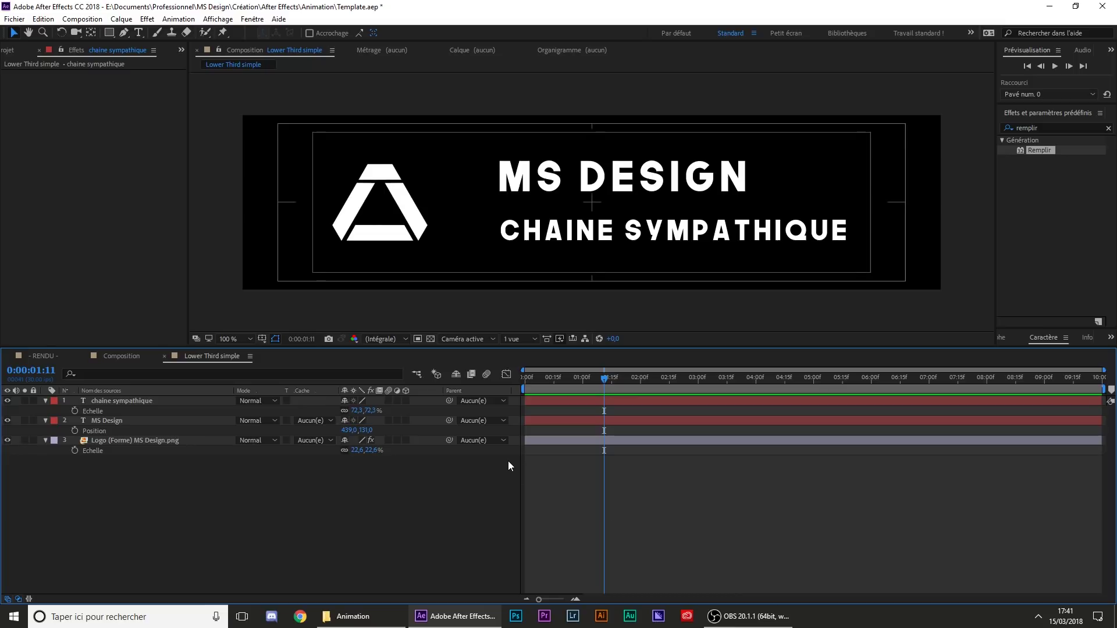
pyautogui.hotkey('ctrl', 'r')
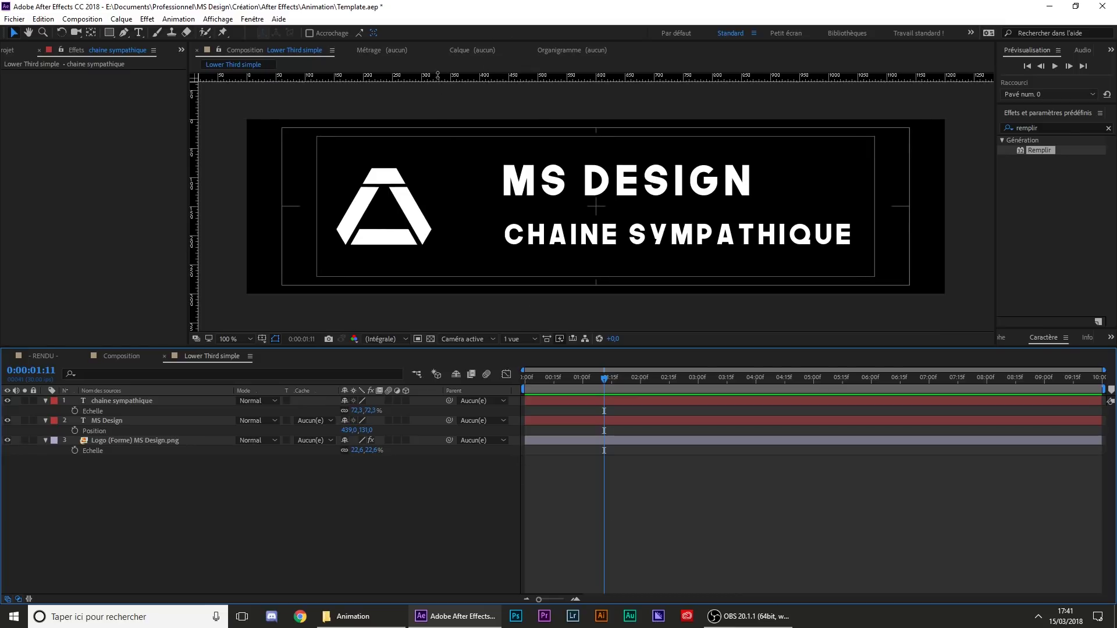
pyautogui.moveTo(235, 73); pyautogui.dragTo(383, 167)
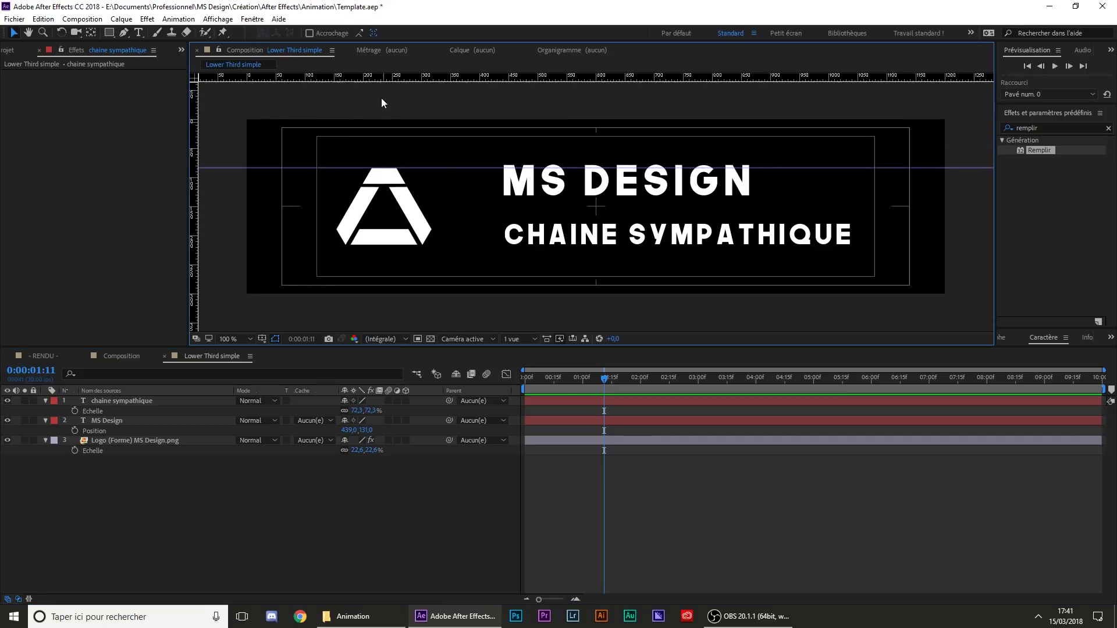
pyautogui.moveTo(368, 74); pyautogui.dragTo(403, 245)
# - Nudge the MS Design text down to a vertical position of 135.5 so its top edge meets the upper guide
pyautogui.scroll(4, 534, 185)
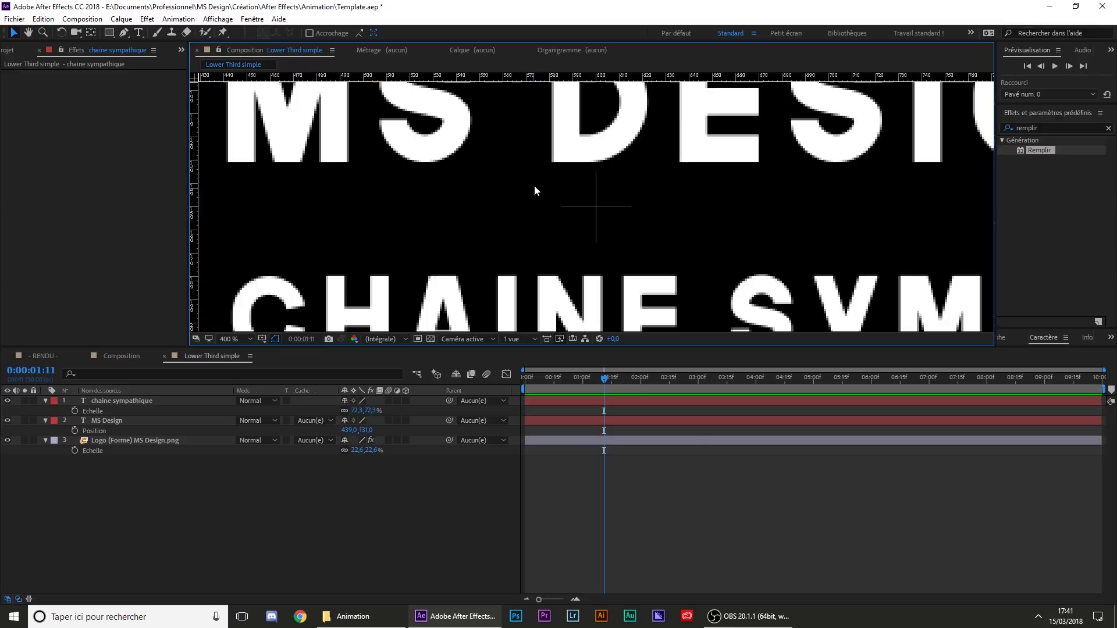
pyautogui.click(514, 194)
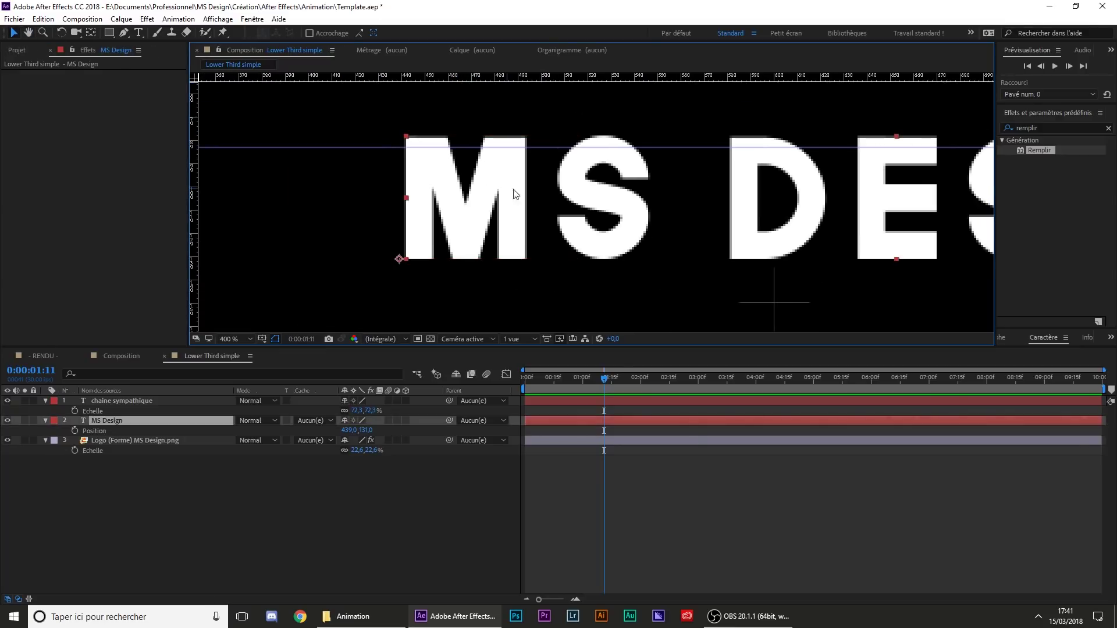
pyautogui.press('Down')
pyautogui.press('Down')
pyautogui.press('Down')
pyautogui.press('Down')
pyautogui.press('Down')
pyautogui.press('Down')
pyautogui.press('Down')
pyautogui.press('Down')
pyautogui.press('Down')
pyautogui.press('Down')
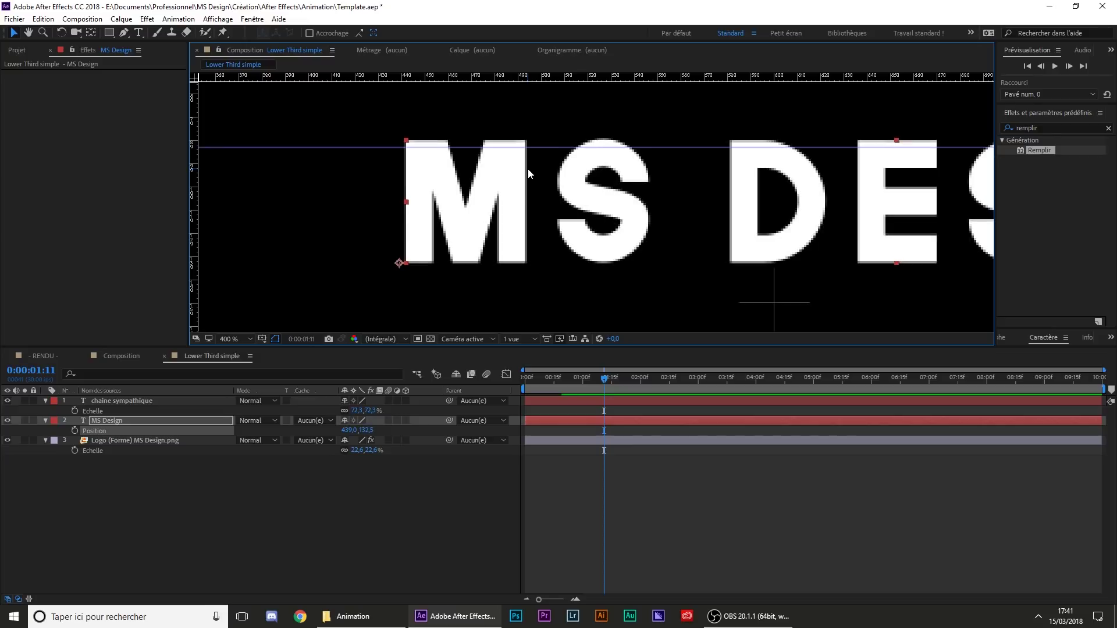
pyautogui.press('Down')
pyautogui.press('Down')
pyautogui.press('Down')
pyautogui.press('Down')
pyautogui.press('Down')
pyautogui.press('Down')
pyautogui.press('Down')
pyautogui.press('Down')
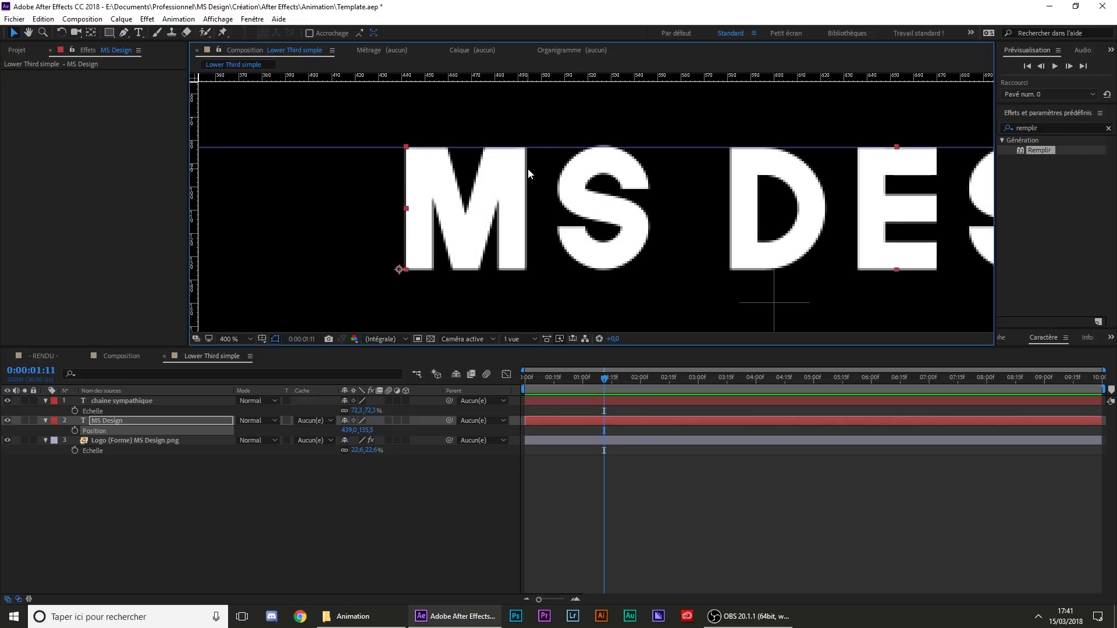
# - Nudge the chaine sympathique text slightly so its baseline sits on the lower guide
pyautogui.press('space')
pyautogui.moveTo(663, 272); pyautogui.dragTo(606, 86)
pyautogui.moveTo(634, 215); pyautogui.dragTo(640, 154)
pyautogui.click(589, 196)
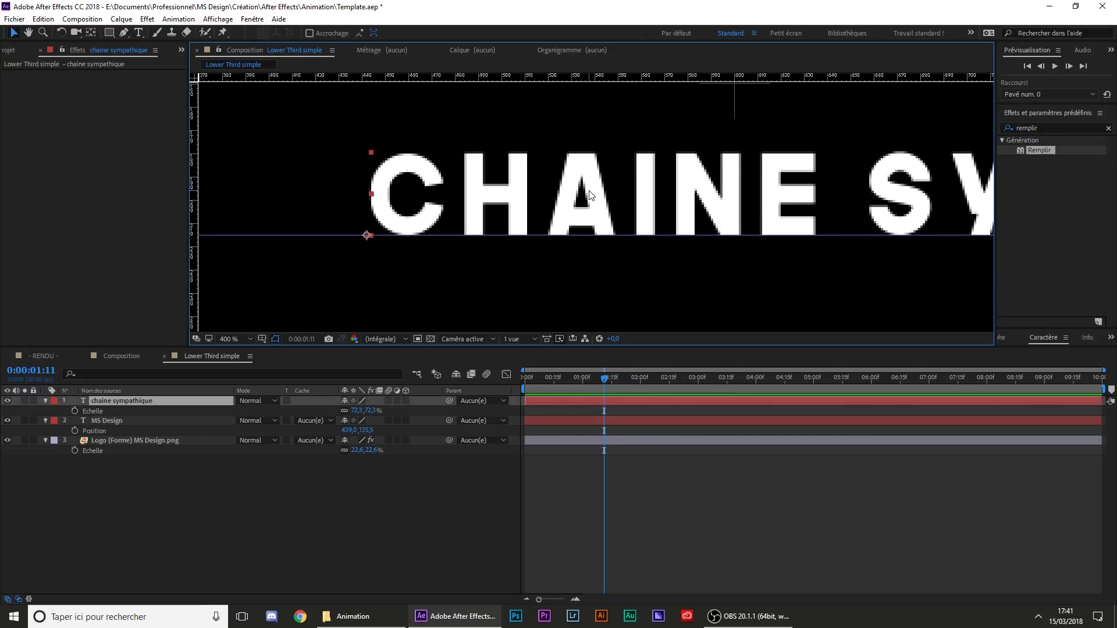
pyautogui.press('Return')
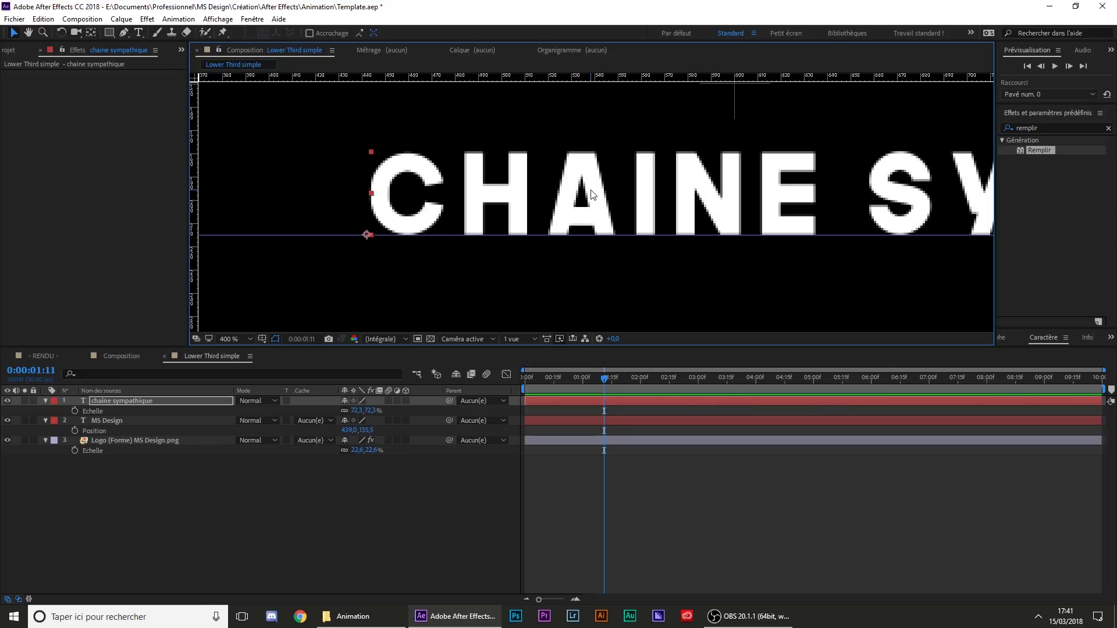
pyautogui.click(579, 295)
pyautogui.scroll(-2, 609, 217)
pyautogui.press('space')
pyautogui.moveTo(605, 167); pyautogui.dragTo(580, 176)
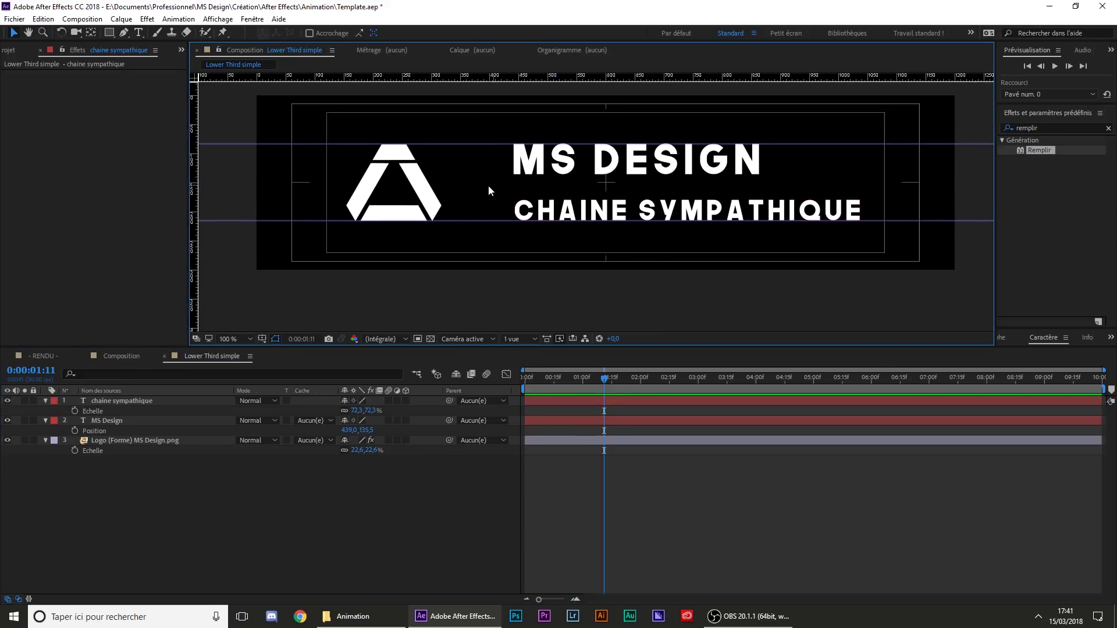
# - Hide the title/action safe margins, the guides and the rulers
pyautogui.click(262, 339)
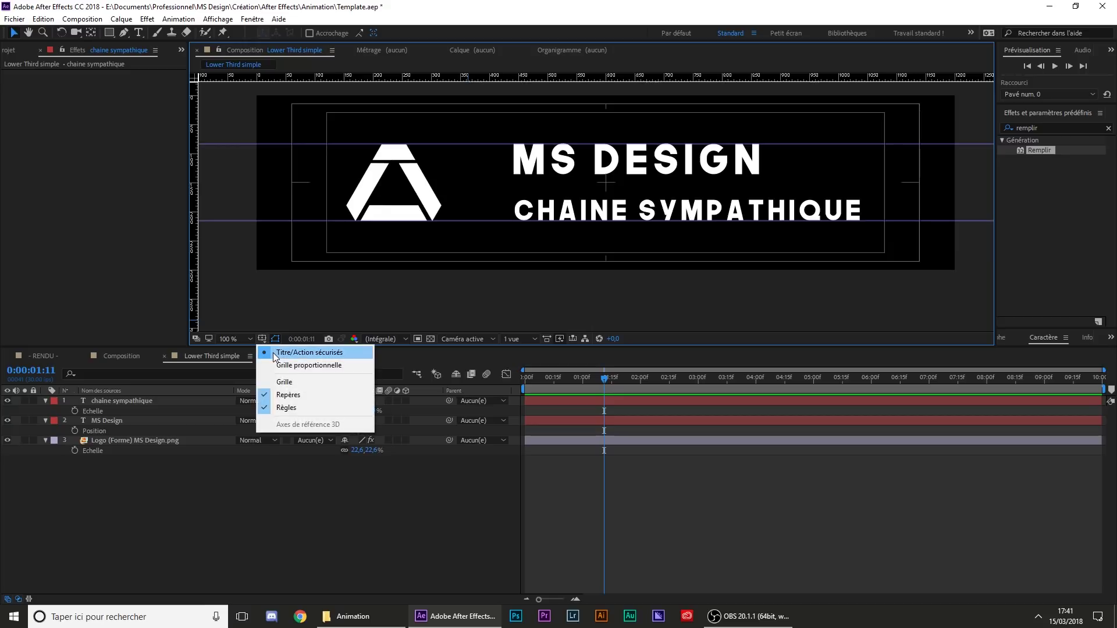
pyautogui.click(273, 352)
pyautogui.hotkey('ctrl', ';')
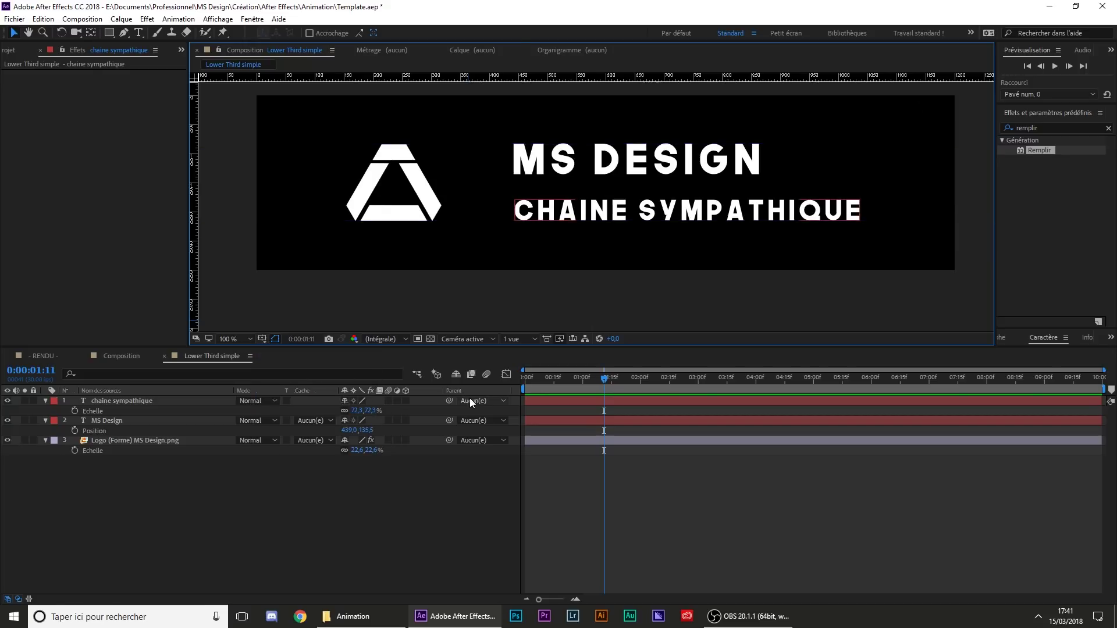
pyautogui.click(493, 224)
pyautogui.hotkey('ctrl', 'r')
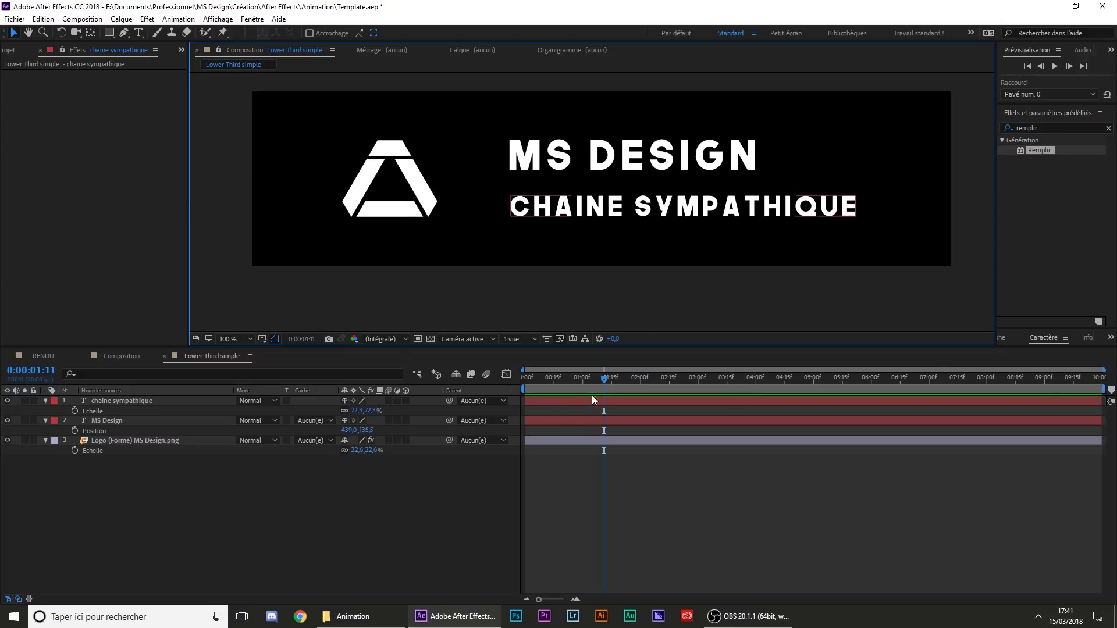
# - Show the guides and draw a vertical straight path with the Pen tool between the logo and the text
pyautogui.moveTo(599, 382); pyautogui.dragTo(575, 384)
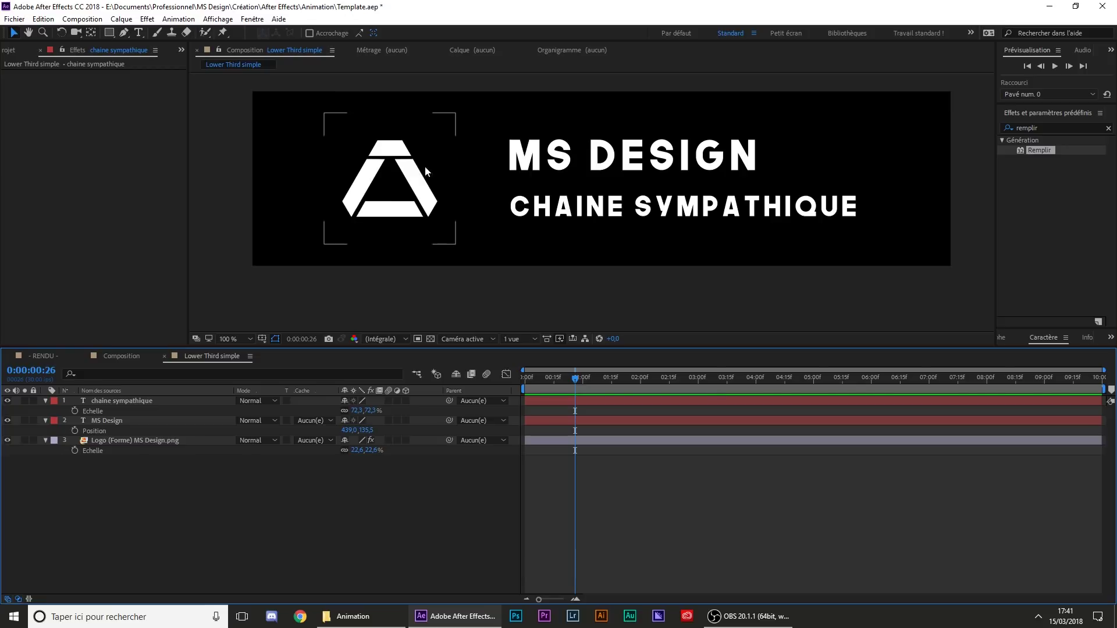
pyautogui.click(124, 34)
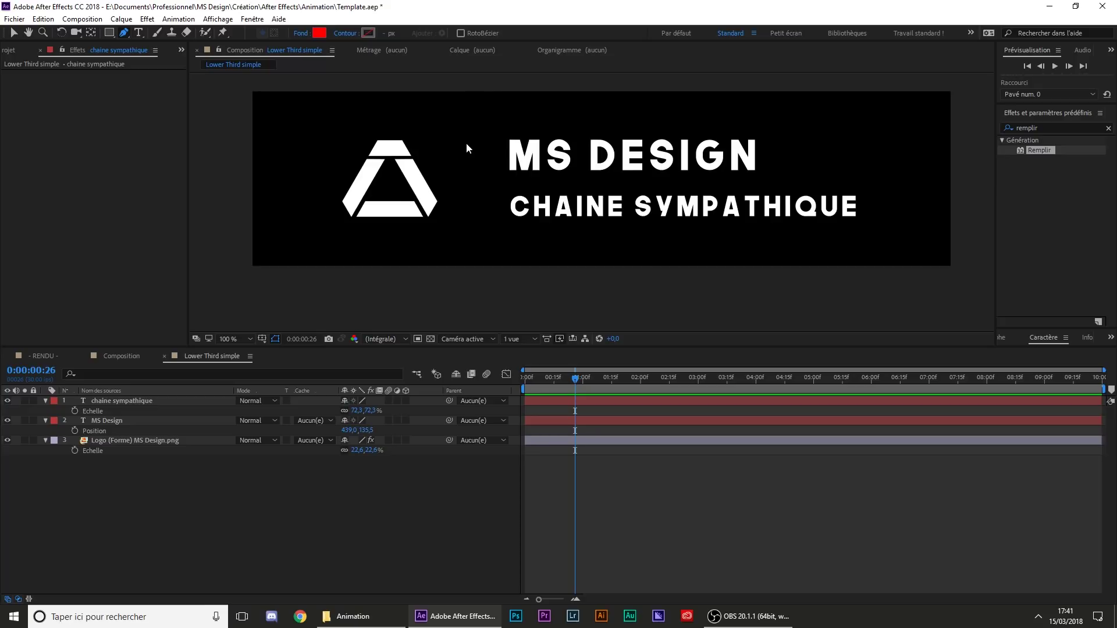
pyautogui.hotkey('ctrl', ';')
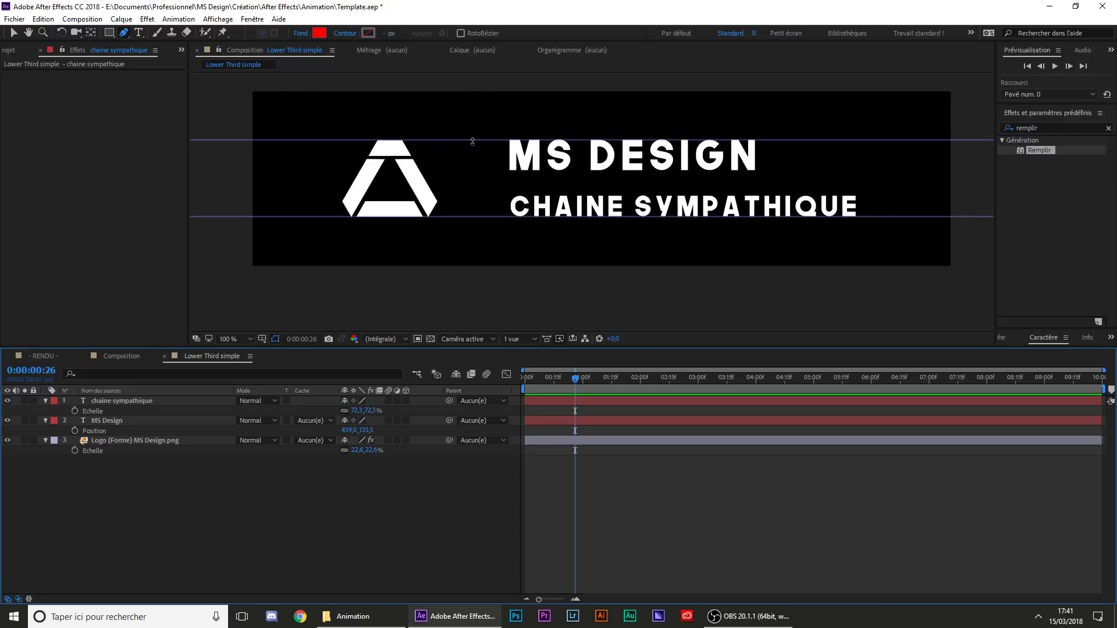
pyautogui.scroll(1, 453, 144)
pyautogui.moveTo(373, 107); pyautogui.dragTo(531, 137)
pyautogui.click(530, 143)
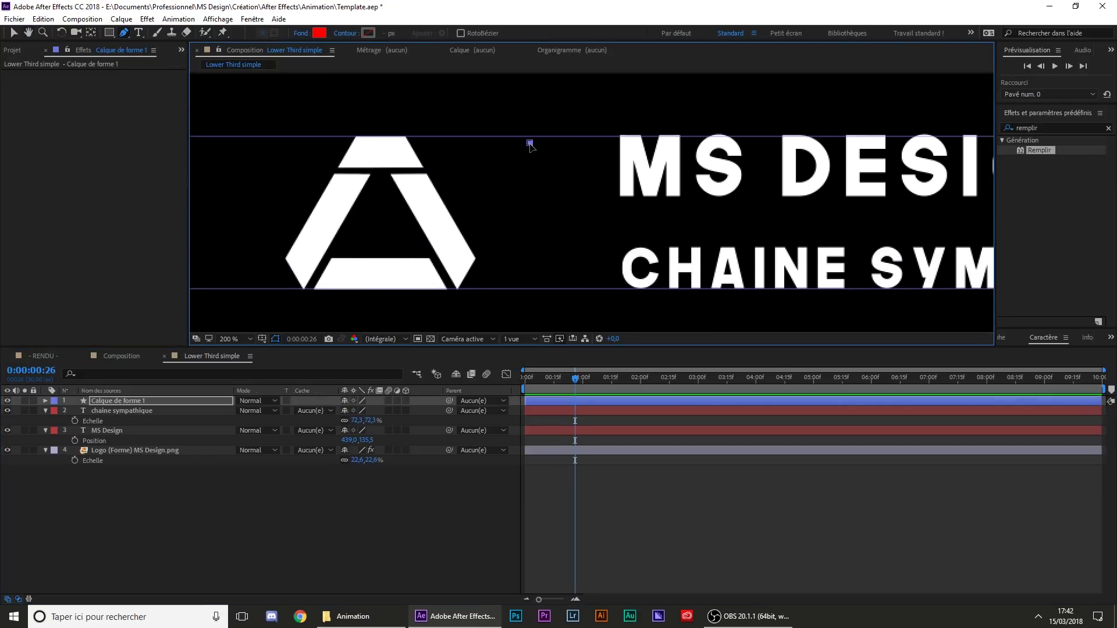
pyautogui.click(529, 276)
# - Give the vertical line no fill and a solid white stroke
pyautogui.click(301, 33)
pyautogui.click(498, 275)
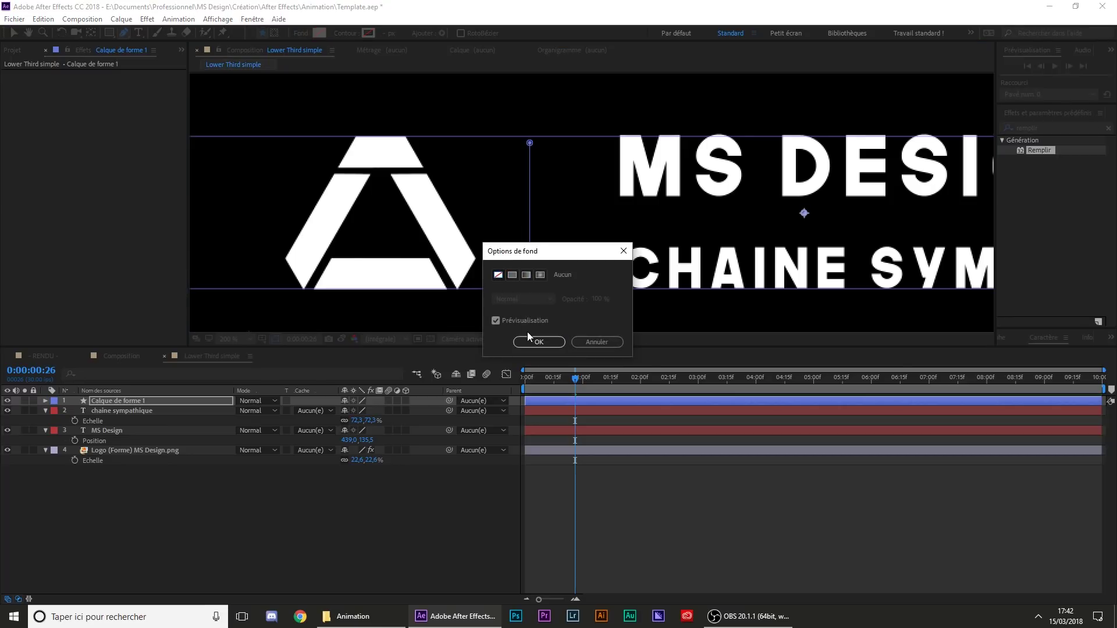
pyautogui.click(529, 337)
pyautogui.click(345, 33)
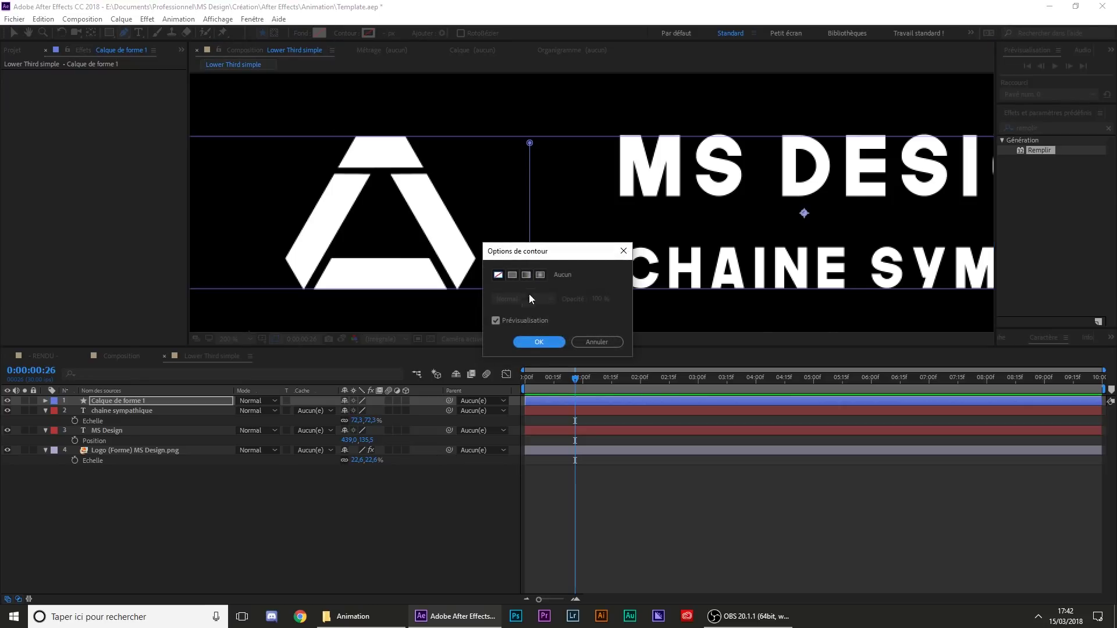
pyautogui.click(511, 275)
pyautogui.click(539, 341)
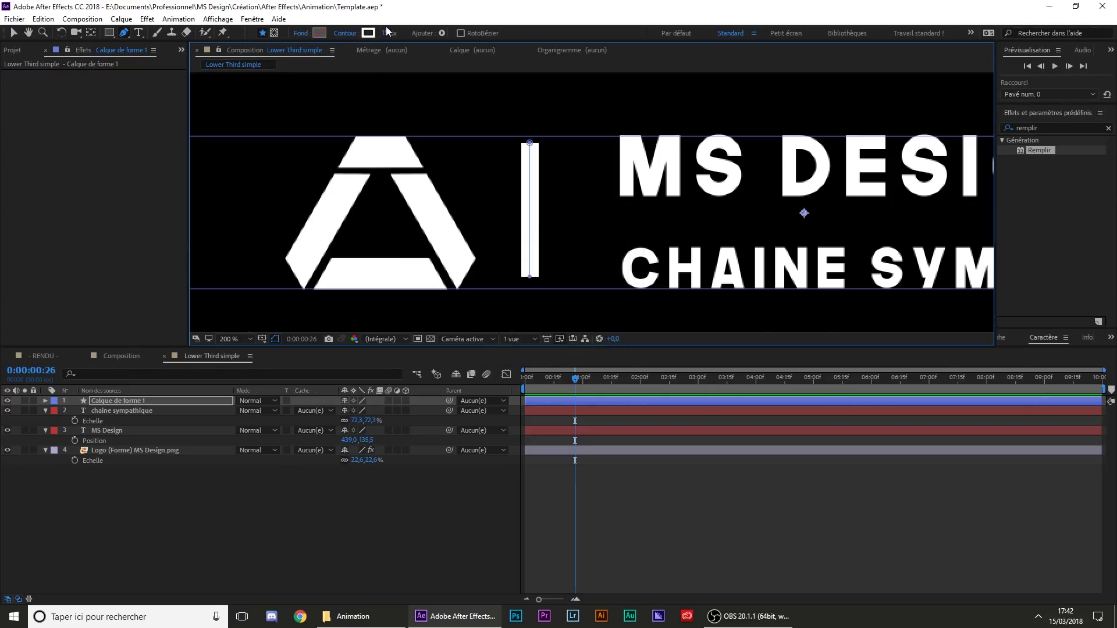
# - Extend the vertical line's top and bottom end points so they meet the upper and lower guides
pyautogui.scroll(2, 517, 157)
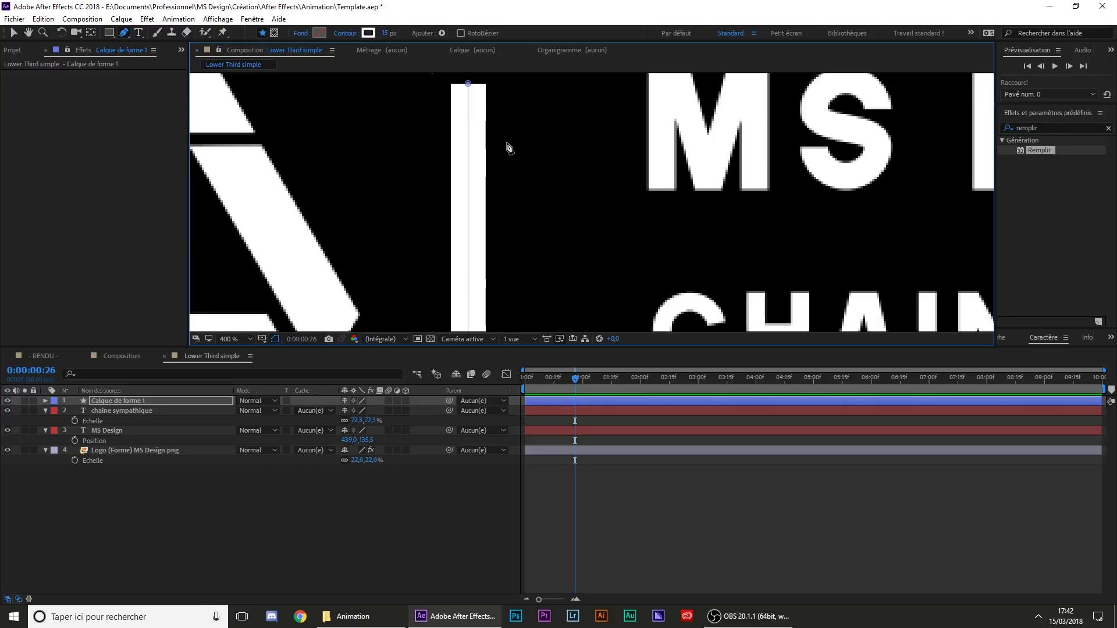
pyautogui.scroll(1, 553, 194)
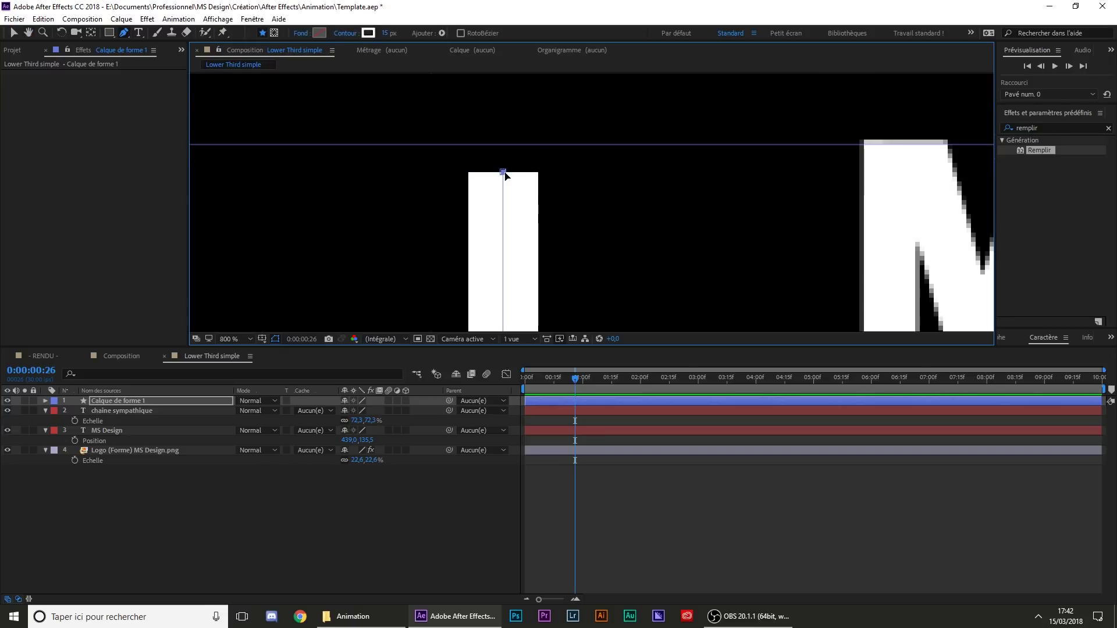
pyautogui.moveTo(503, 173); pyautogui.dragTo(503, 145)
pyautogui.press('space')
pyautogui.moveTo(565, 277); pyautogui.dragTo(593, 120)
pyautogui.moveTo(595, 308)
pyautogui.mouseDown()
pyautogui.moveTo(602, 70)
pyautogui.moveTo(588, 146)
pyautogui.mouseUp()
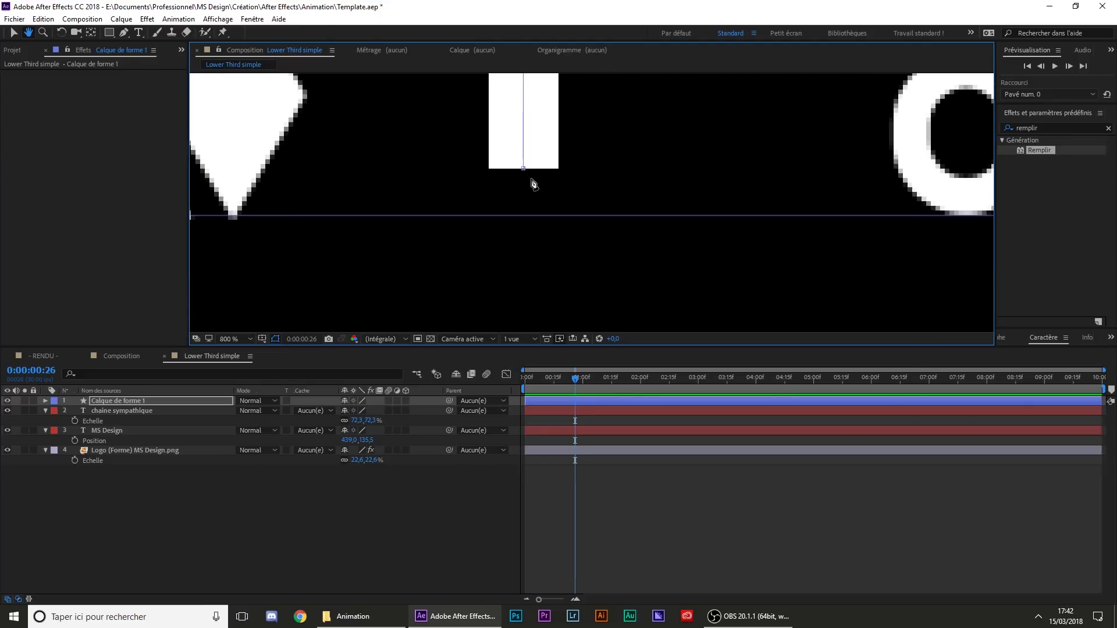
pyautogui.moveTo(525, 174); pyautogui.dragTo(526, 216)
pyautogui.click(655, 551)
pyautogui.scroll(-3, 646, 192)
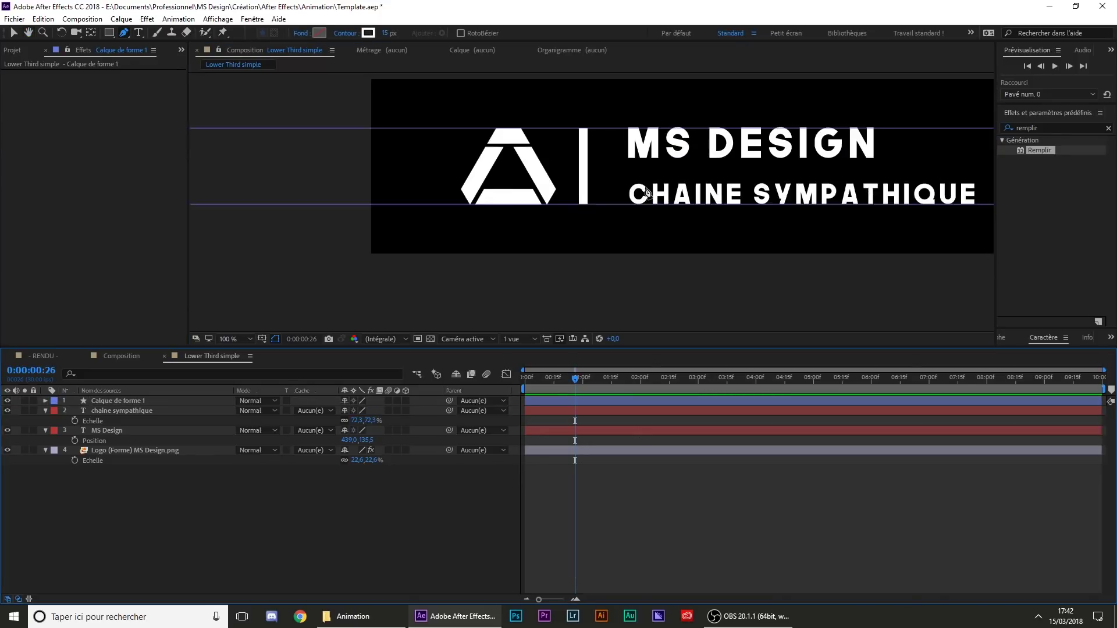
# - Rename the line's shape layer to Trait
pyautogui.press('space')
pyautogui.moveTo(650, 169); pyautogui.dragTo(584, 184)
pyautogui.scroll(1, 522, 181)
pyautogui.scroll(-1, 522, 180)
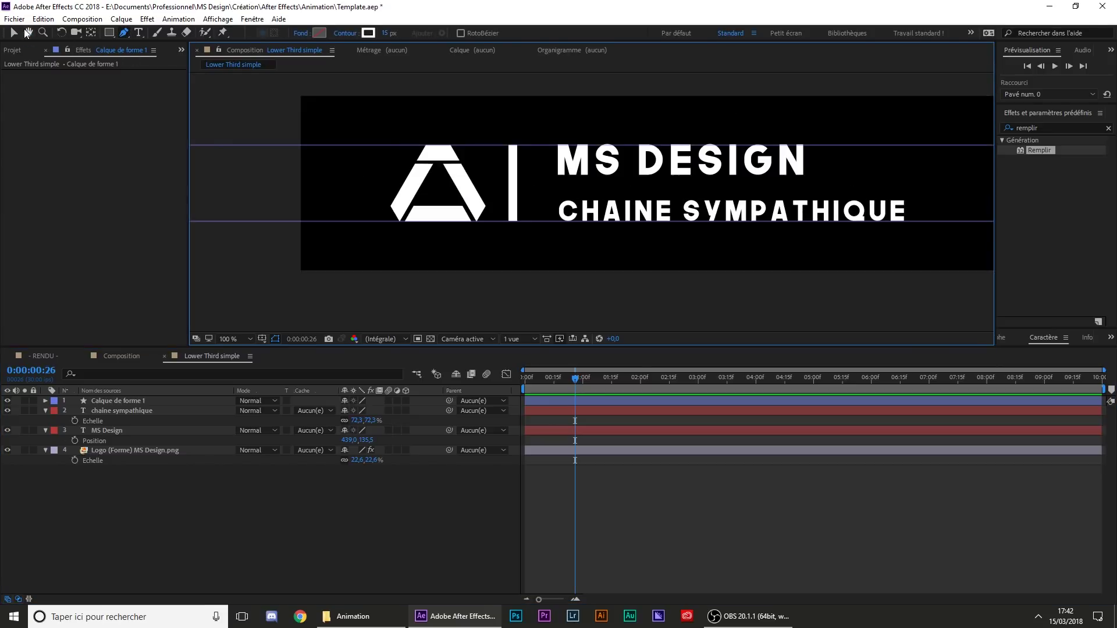
pyautogui.press('v')
pyautogui.click(517, 189)
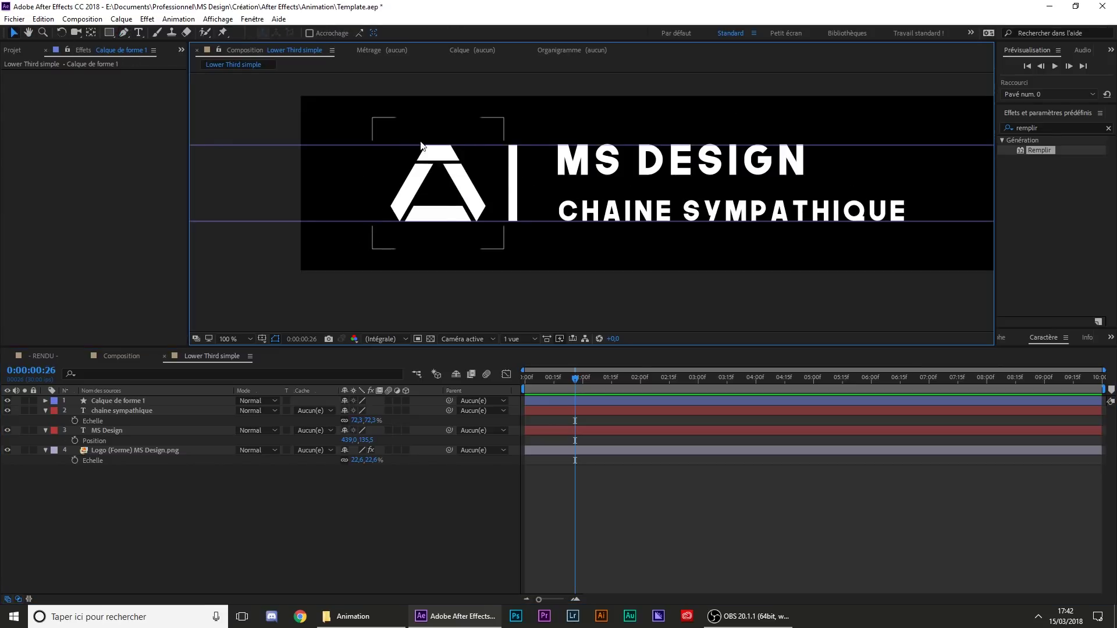
pyautogui.click(127, 404)
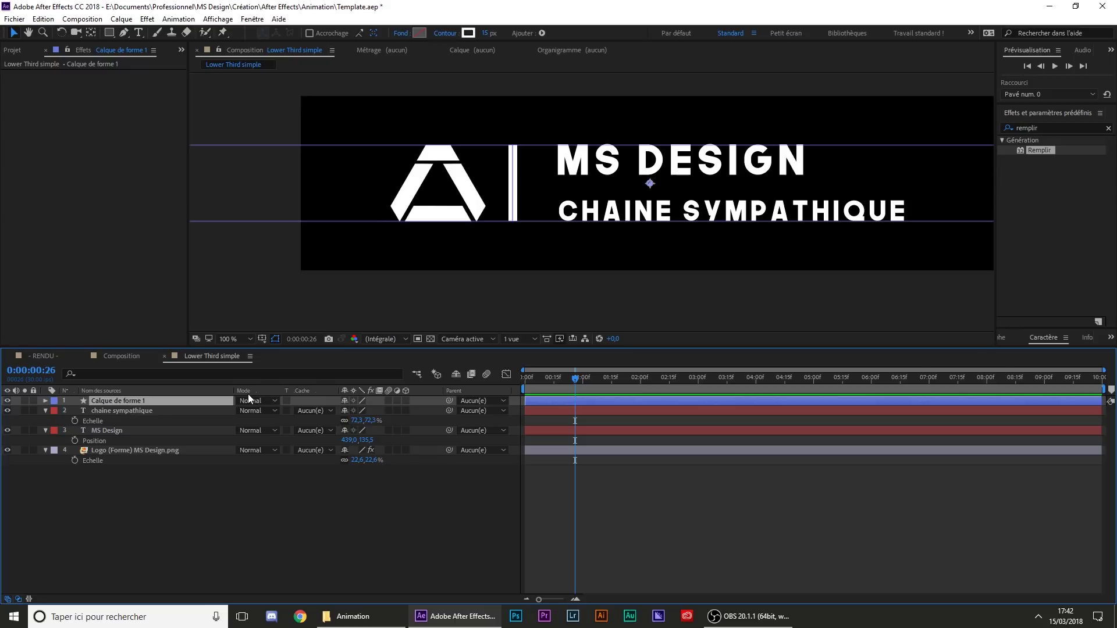
pyautogui.press('Return')
pyautogui.write('Trai')
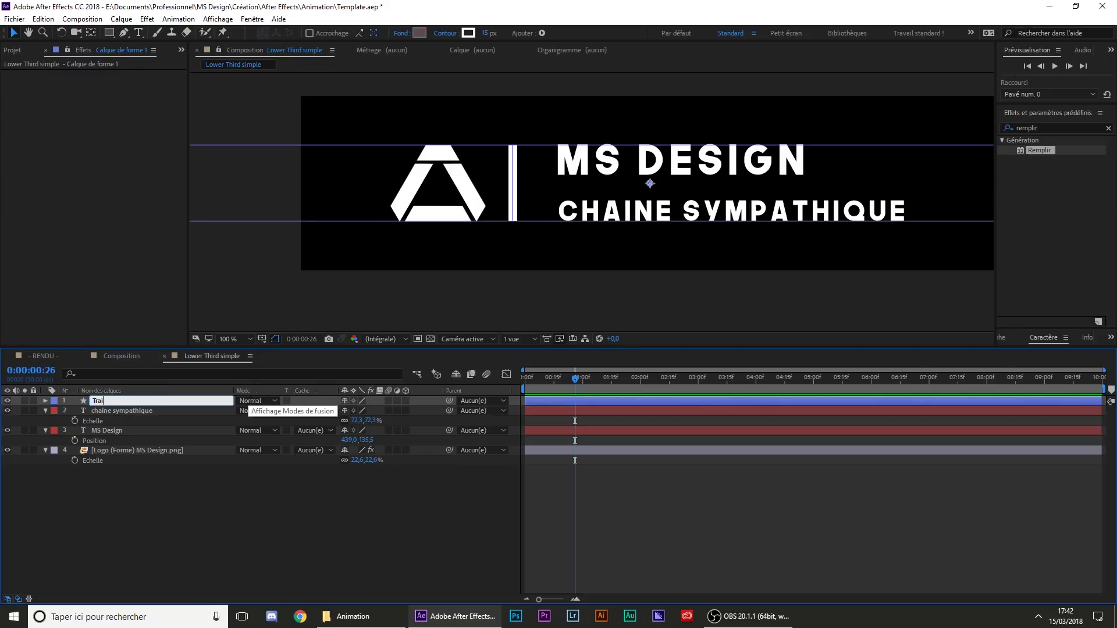
pyautogui.write('t')
pyautogui.press('Return')
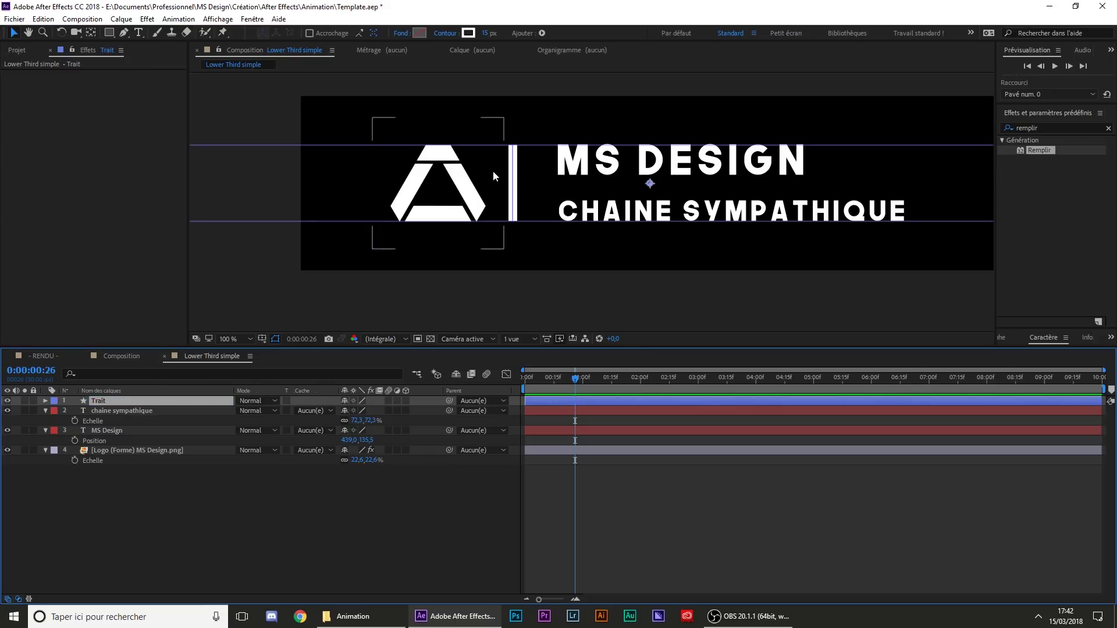
# - Nudge the Trait line to the right so it sits midway between the logo and the text
pyautogui.press('Right')
pyautogui.press('Right')
pyautogui.press('Right')
pyautogui.press('Right')
pyautogui.press('Right')
pyautogui.press('Right')
pyautogui.press('Right')
pyautogui.press('Right')
pyautogui.press('Right')
pyautogui.press('Right')
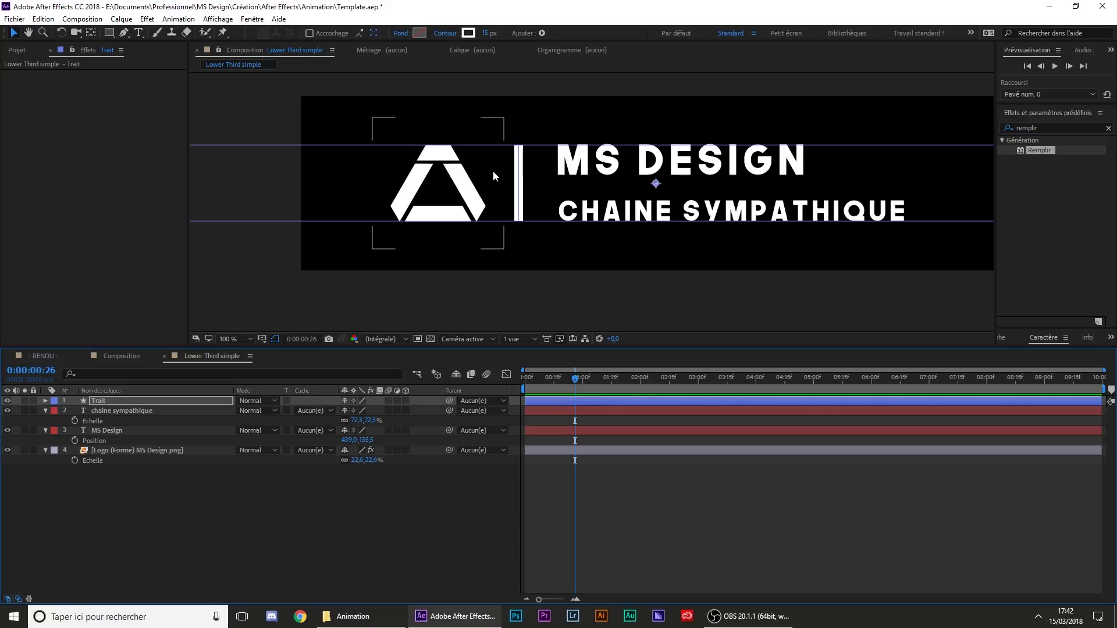
pyautogui.press('Right')
pyautogui.press('Right')
pyautogui.click(712, 559)
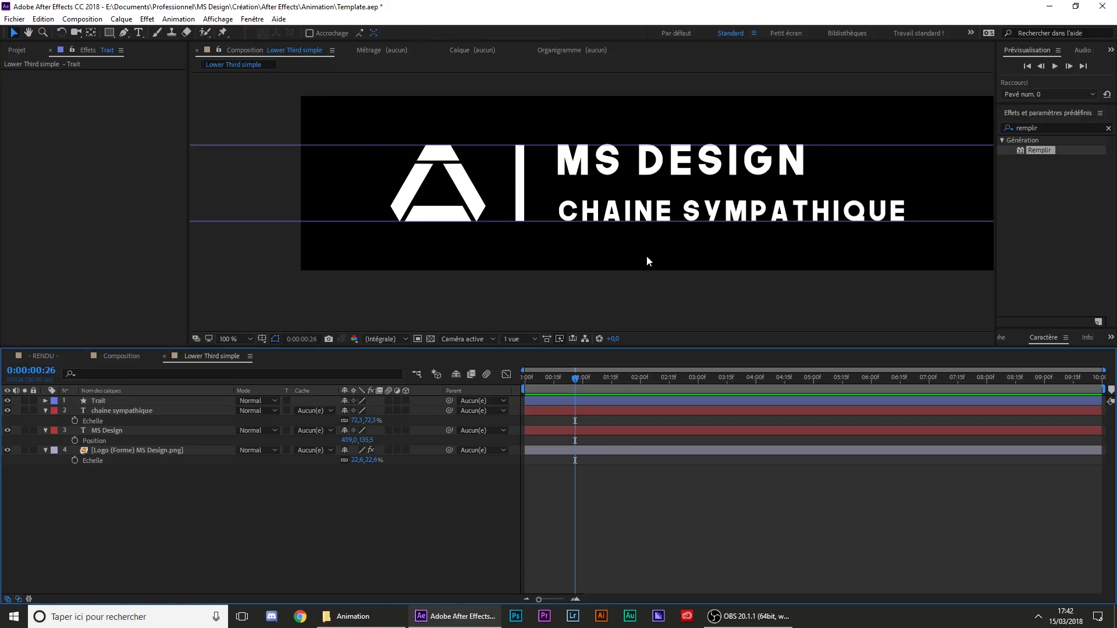
# - Check the layout against the title/action safe margins, turn them off again and hide the guides
pyautogui.click(261, 339)
pyautogui.click(326, 352)
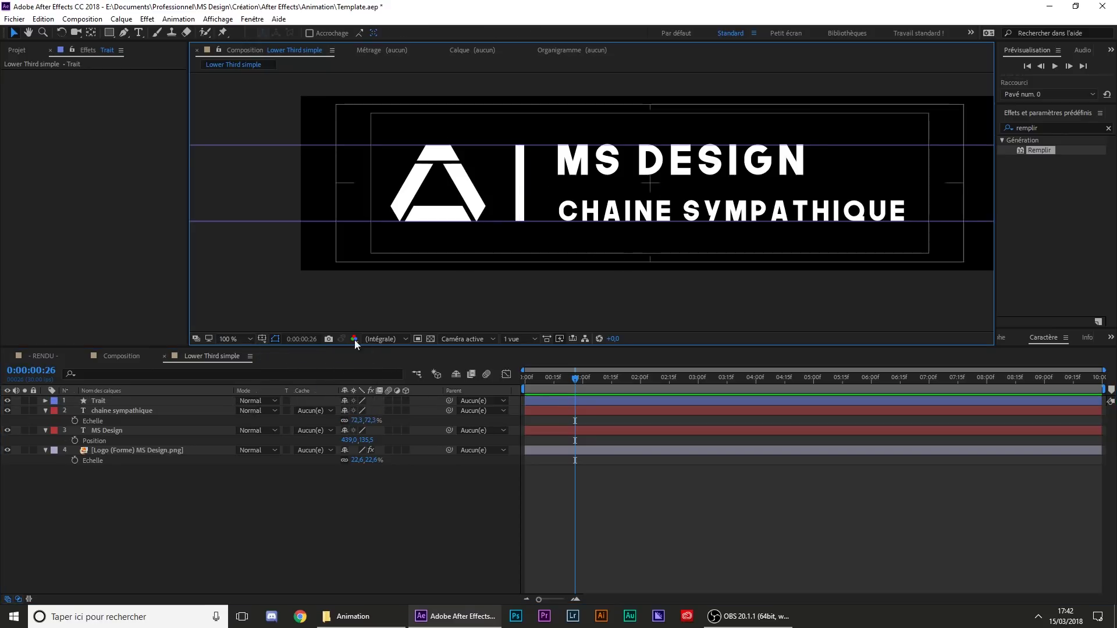
pyautogui.click(261, 338)
pyautogui.click(326, 352)
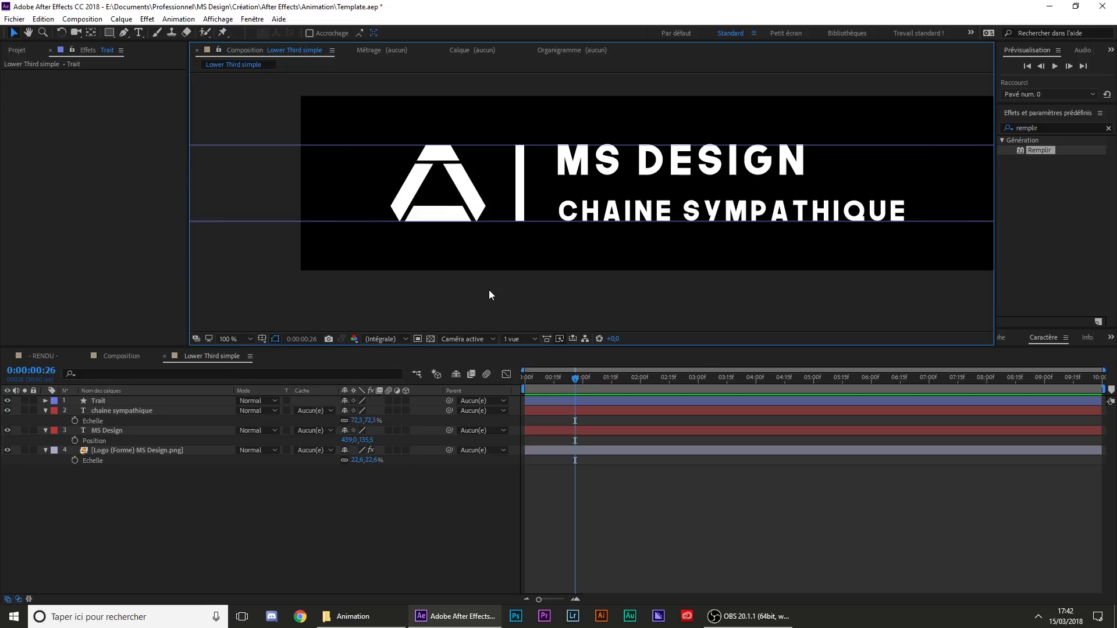
pyautogui.hotkey('ctrl', ';')
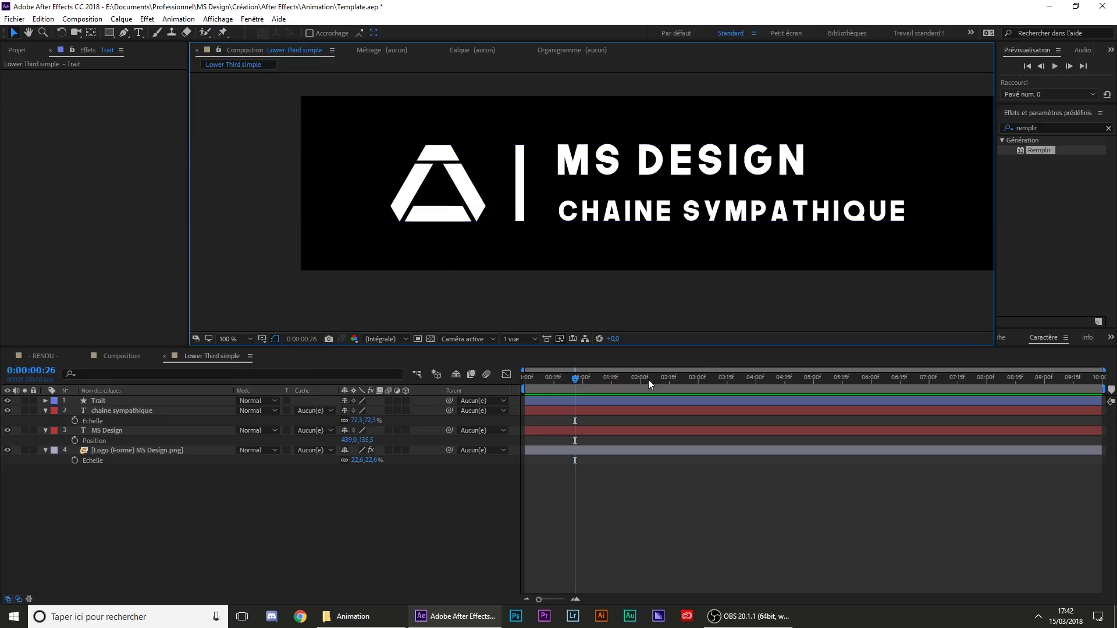
pyautogui.scroll(-1, 621, 156)
pyautogui.scroll(1, 620, 219)
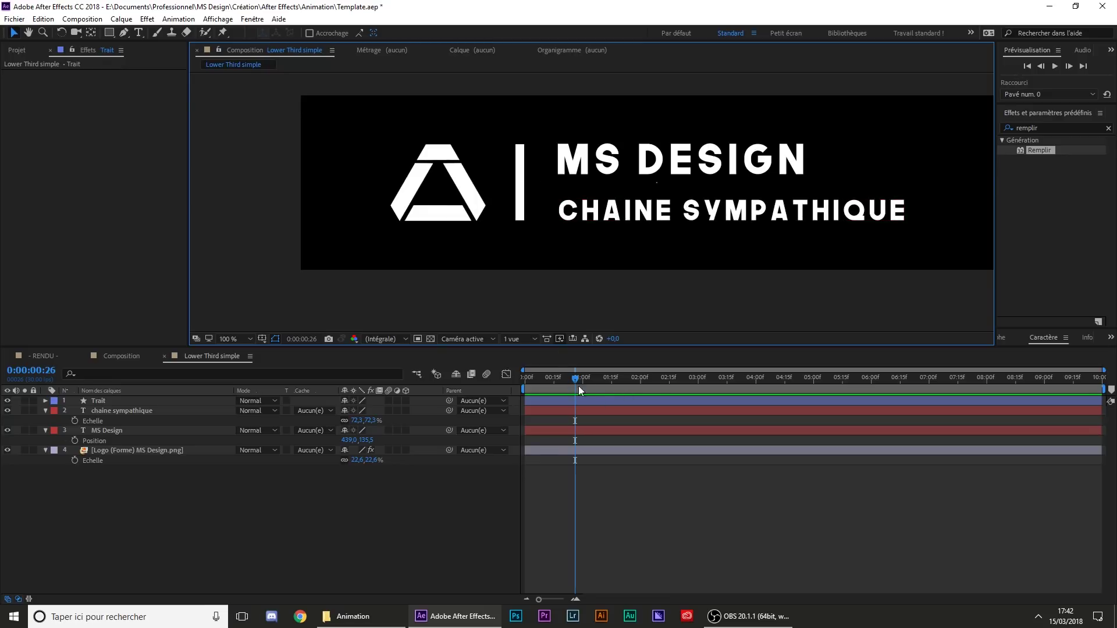
# - Keyframe the logo's position at 0:00:01:15, and at 0:00:00:00 move it off the composition's left edge to -85, 150
pyautogui.moveTo(580, 381); pyautogui.dragTo(612, 386)
pyautogui.click(106, 449)
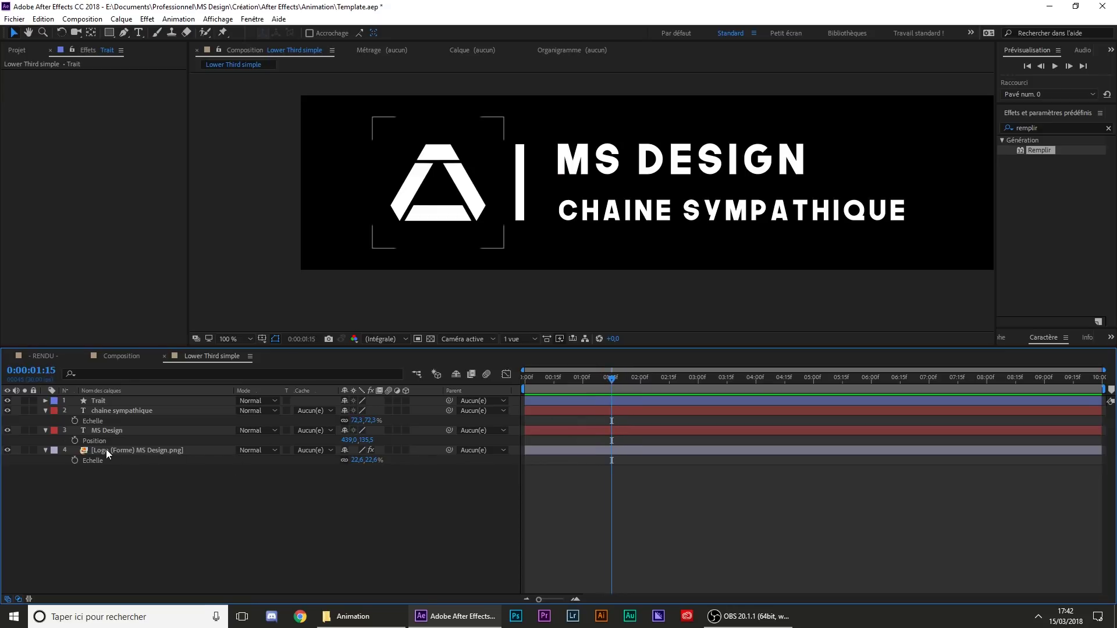
pyautogui.click(106, 449)
pyautogui.press('p')
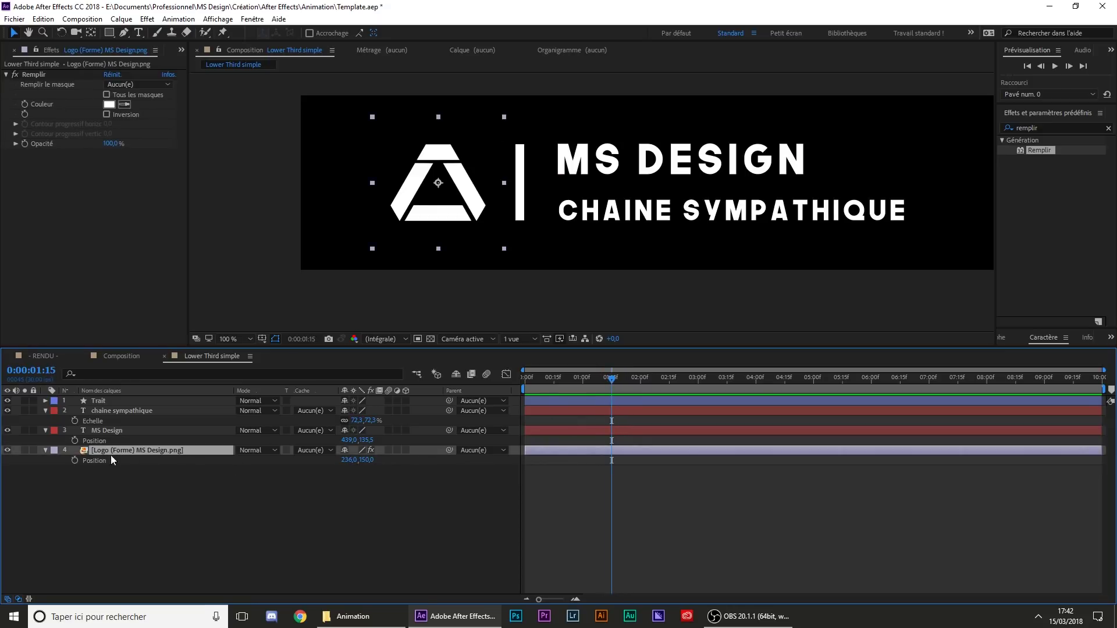
pyautogui.click(75, 460)
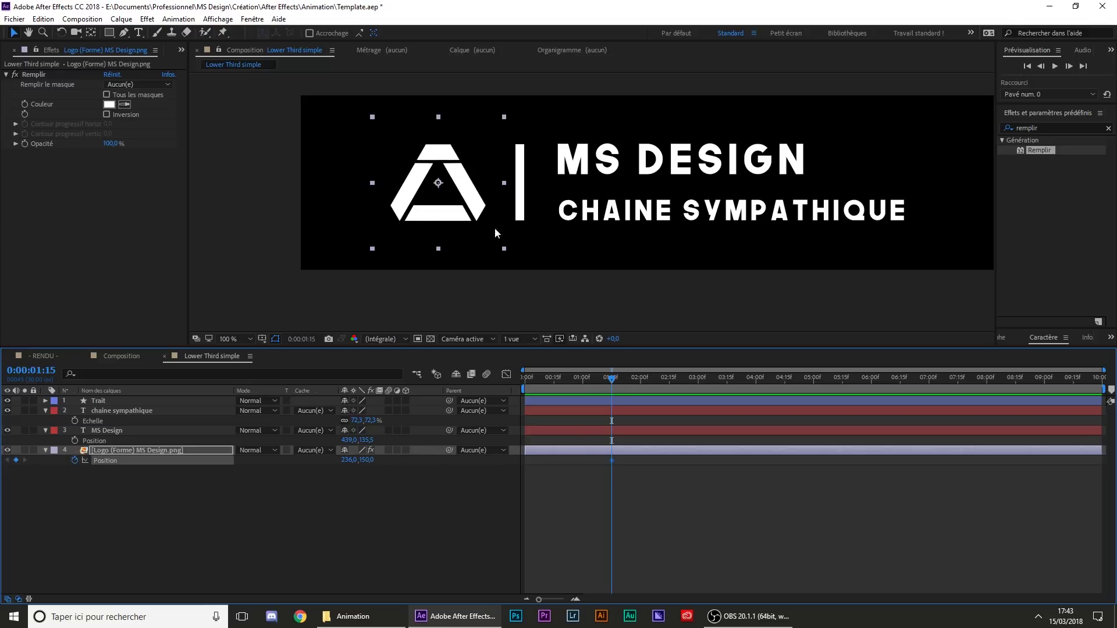
pyautogui.moveTo(614, 379); pyautogui.dragTo(521, 375)
pyautogui.moveTo(473, 213); pyautogui.dragTo(285, 207)
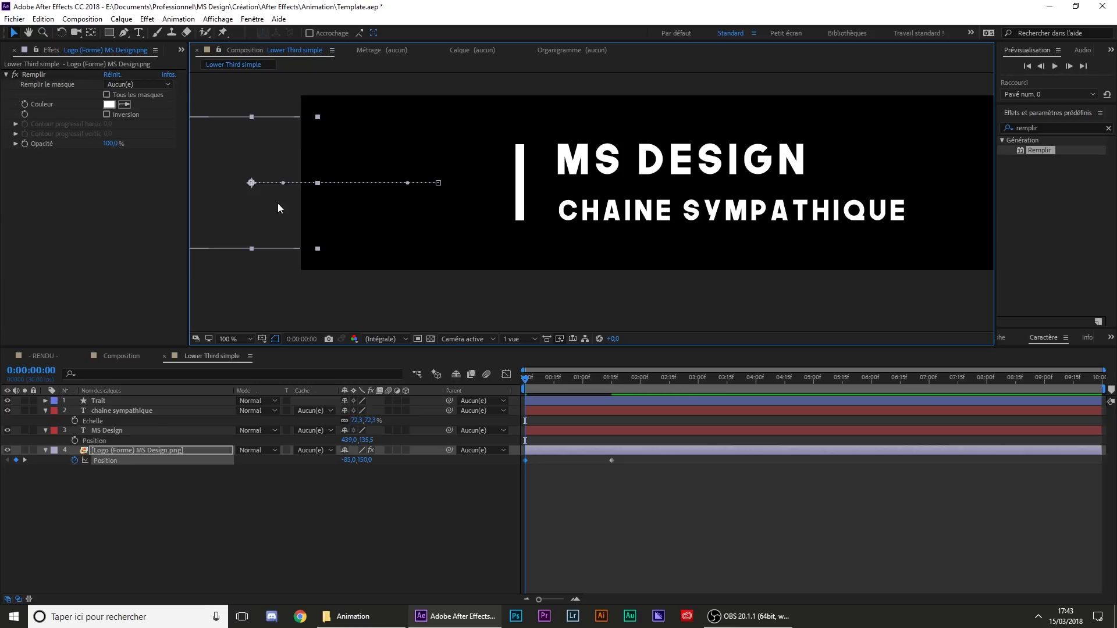
# - Preview the logo's slide-in animation from the start of the composition
pyautogui.moveTo(527, 378); pyautogui.dragTo(403, 361)
pyautogui.press('space')
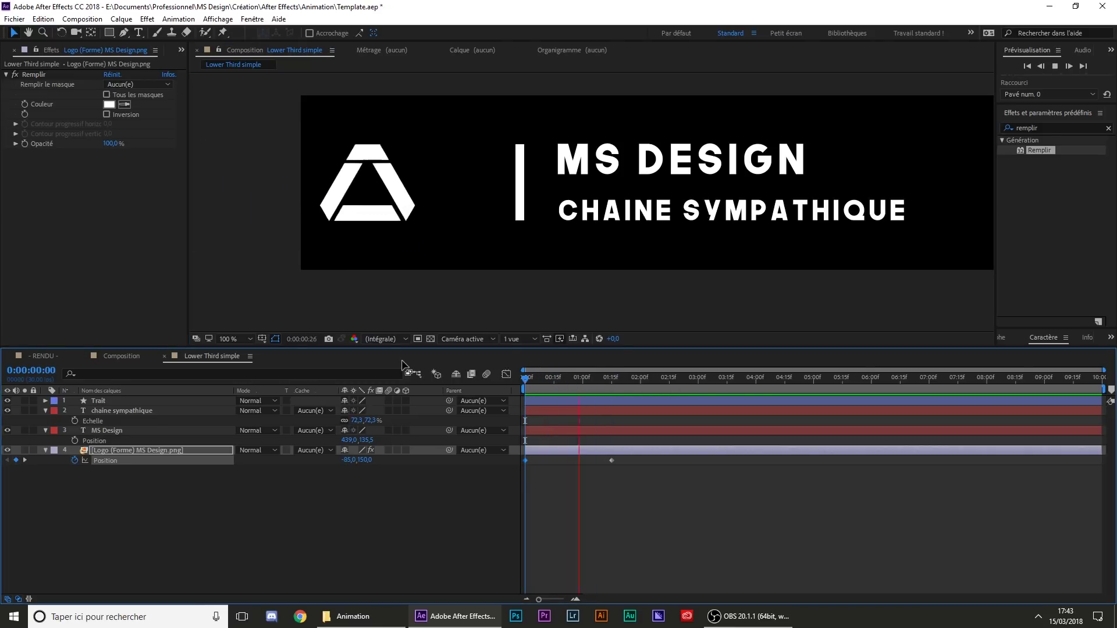
pyautogui.press('space')
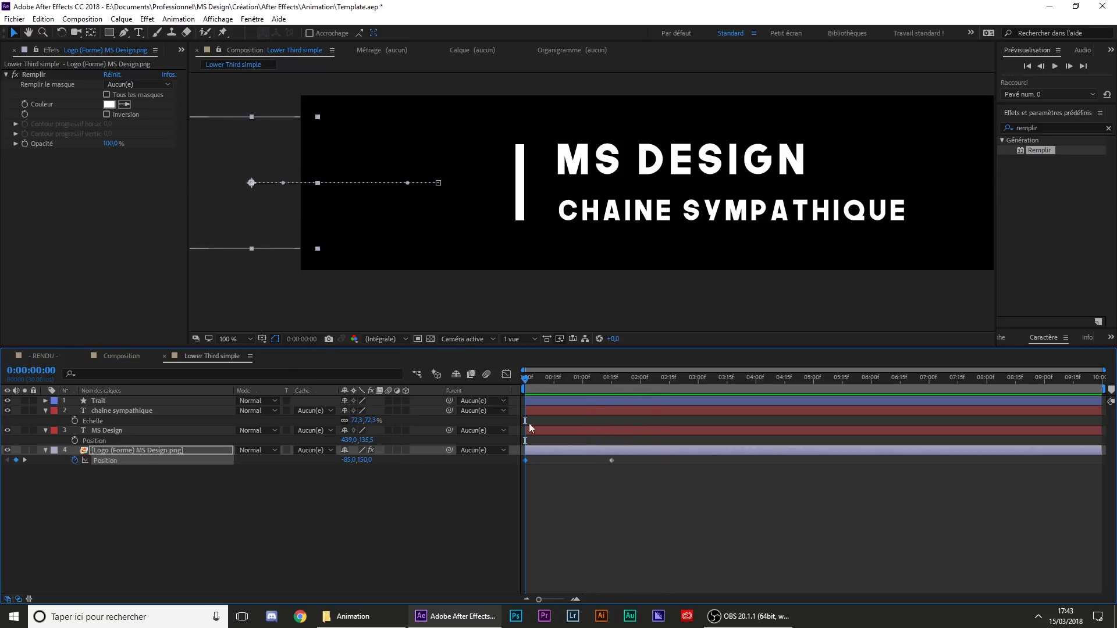
pyautogui.click(528, 424)
pyautogui.moveTo(533, 378)
pyautogui.mouseDown()
pyautogui.moveTo(633, 394)
pyautogui.moveTo(533, 375)
pyautogui.mouseUp()
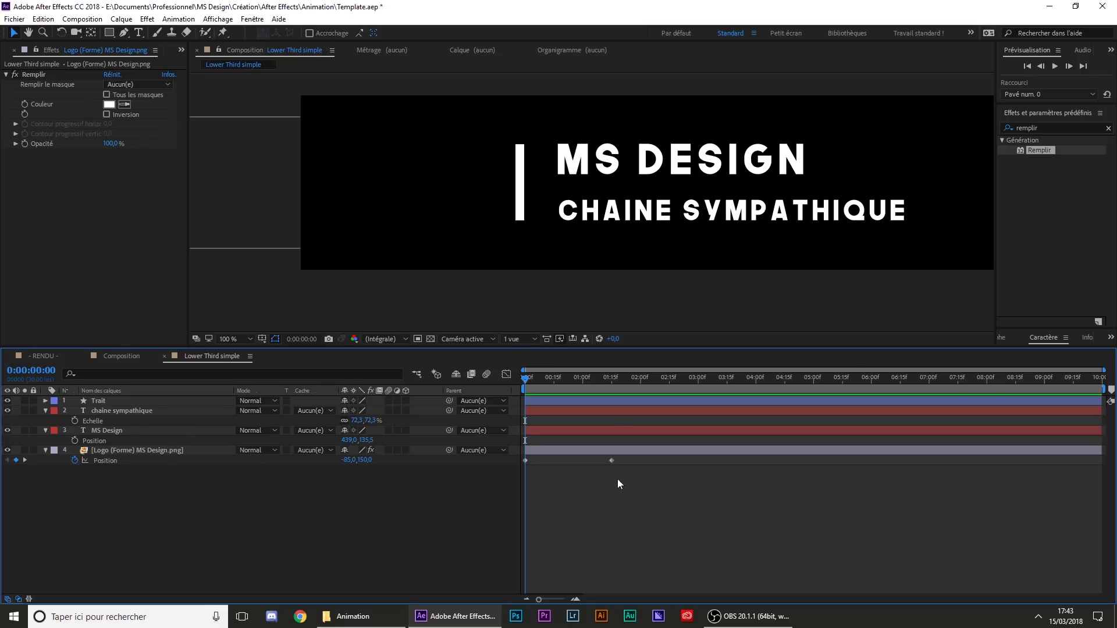
pyautogui.press('space')
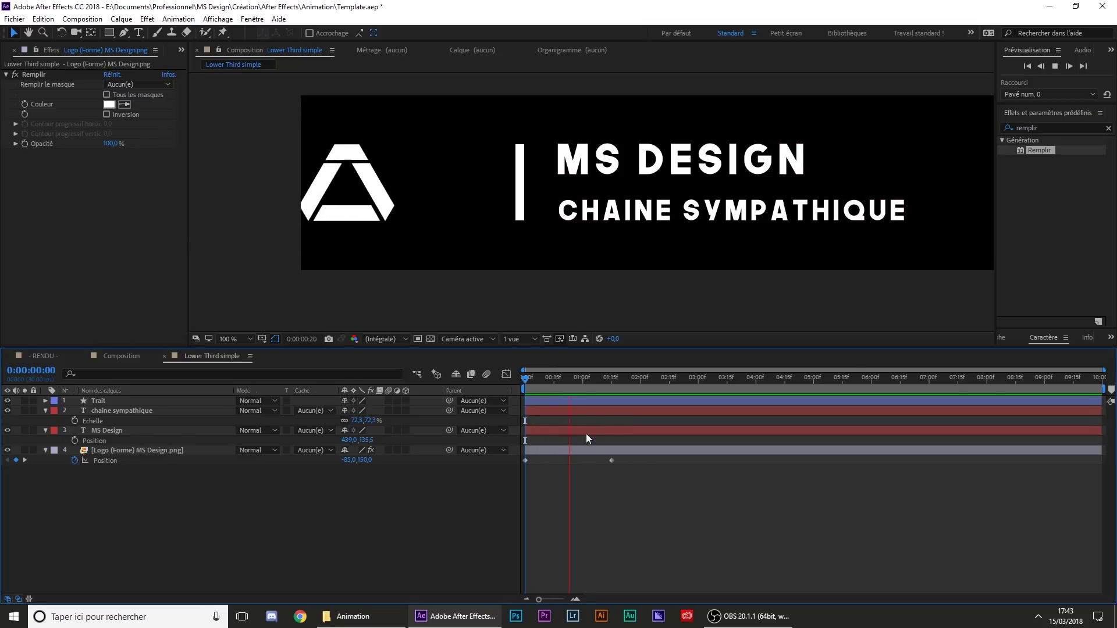
pyautogui.moveTo(619, 378); pyautogui.dragTo(583, 382)
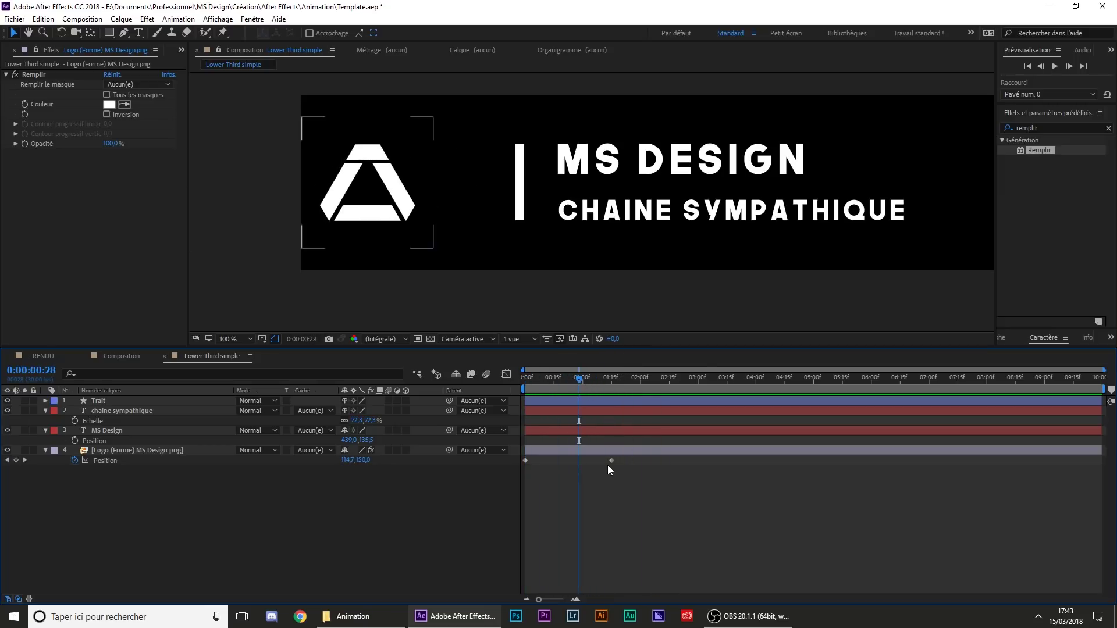
# - Show the logo's position curve in the Graph Editor and apply Easy Ease to both position keyframes
pyautogui.moveTo(635, 483); pyautogui.dragTo(511, 463)
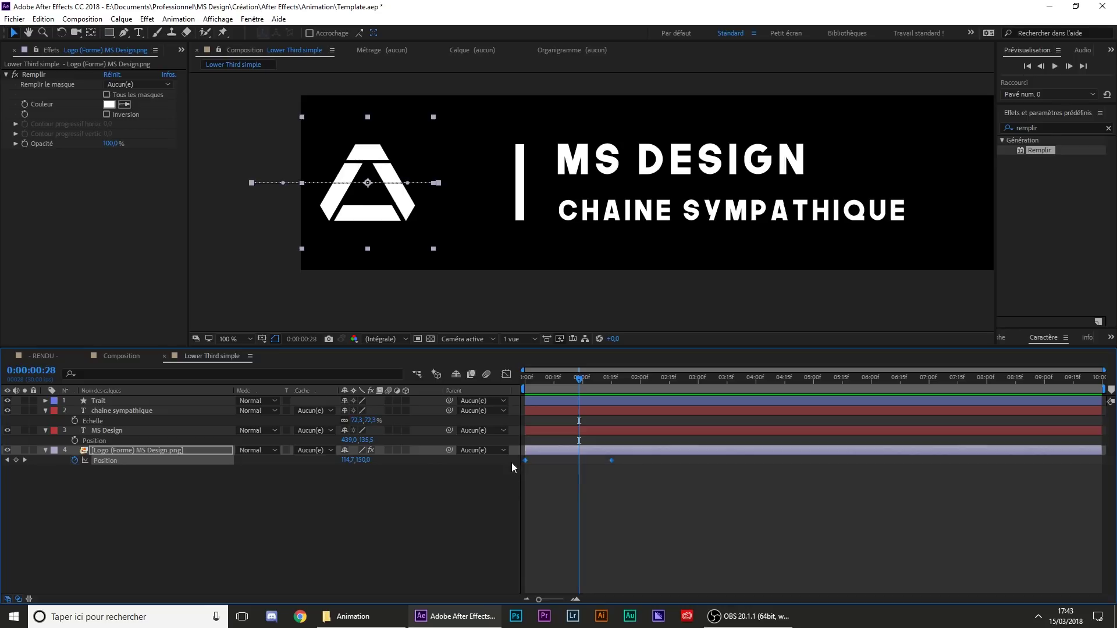
pyautogui.click(510, 371)
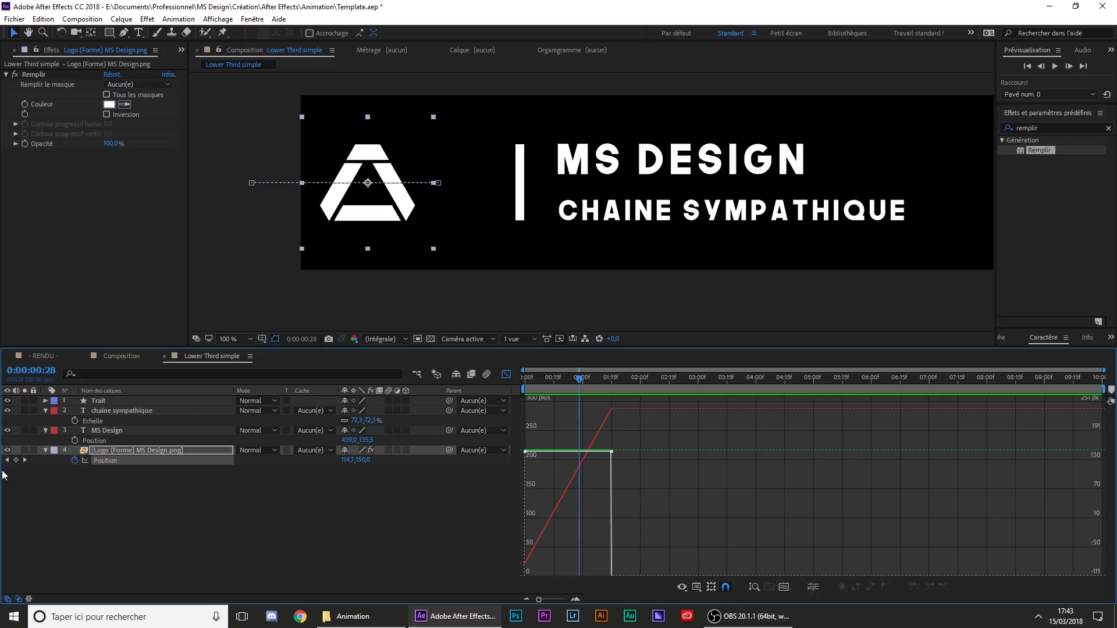
pyautogui.click(106, 462)
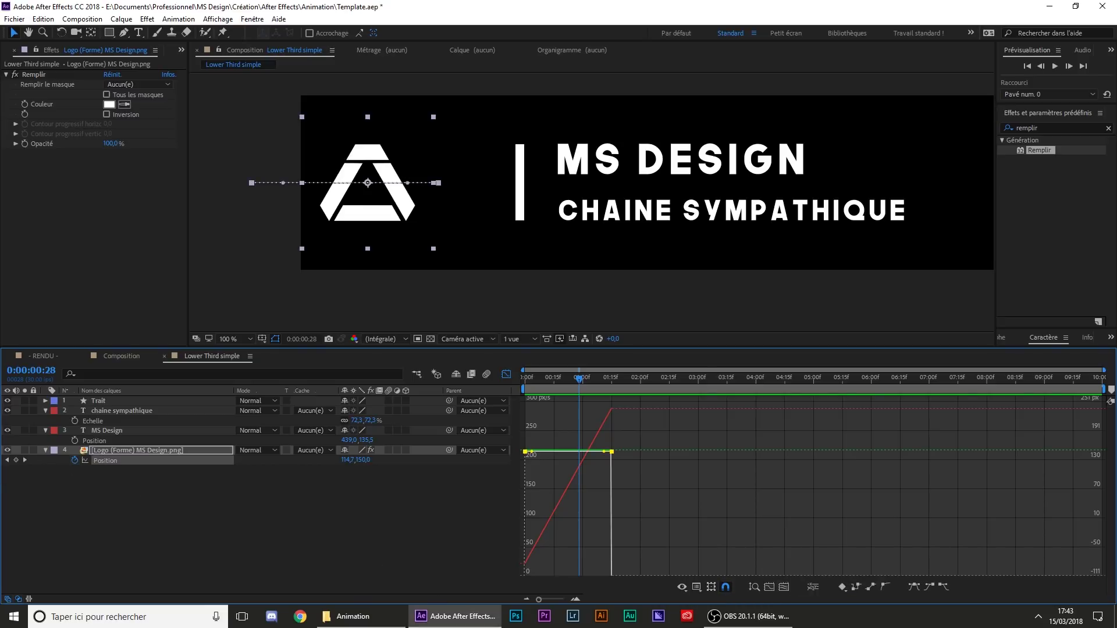
pyautogui.click(914, 588)
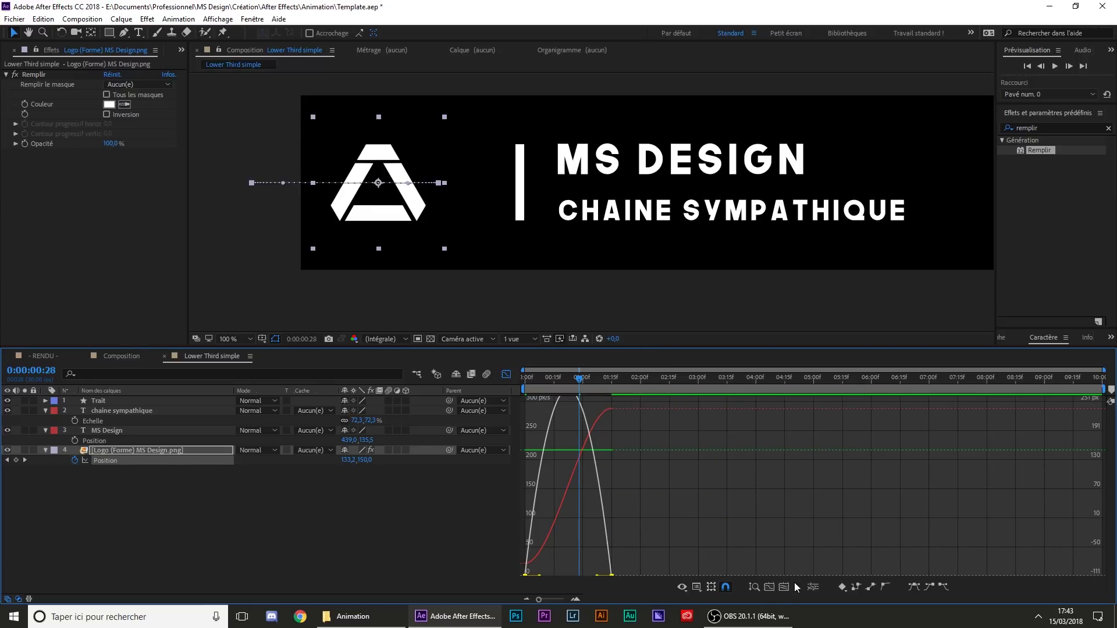
# - Stretch the final position keyframe's incoming handle toward the middle of the logo's speed graph for a softer arrival
pyautogui.click(769, 587)
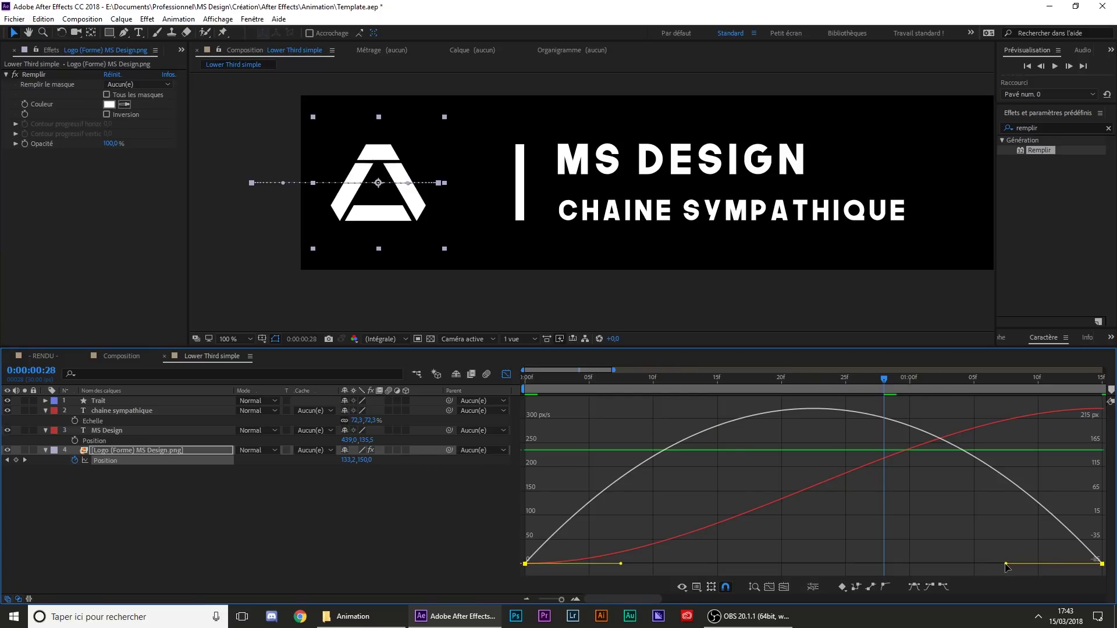
pyautogui.moveTo(1006, 564); pyautogui.dragTo(855, 565)
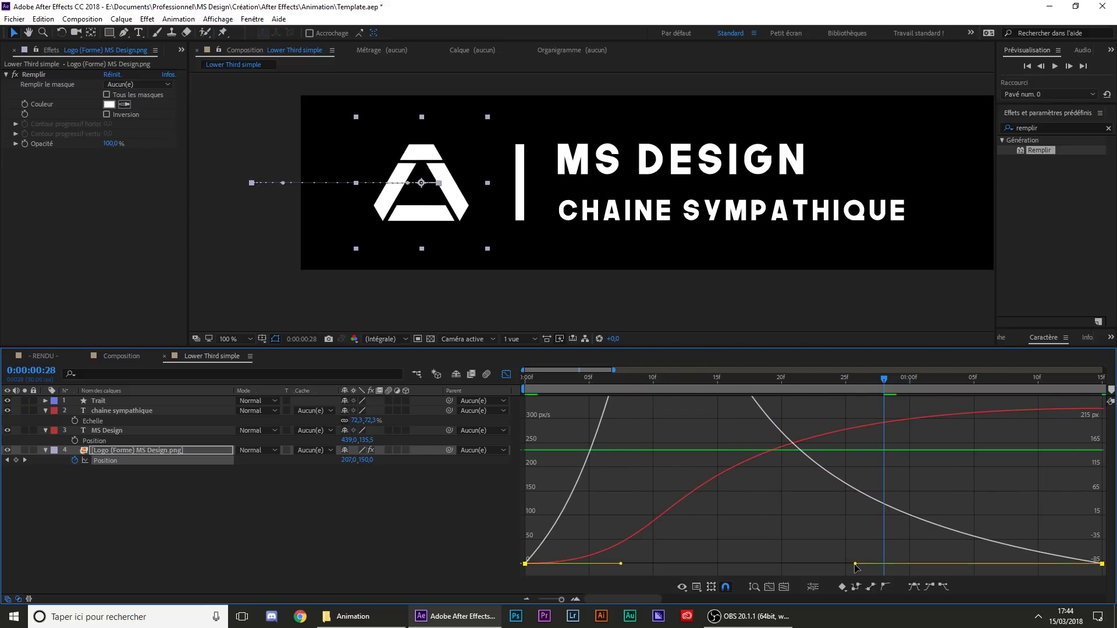
pyautogui.click(697, 588)
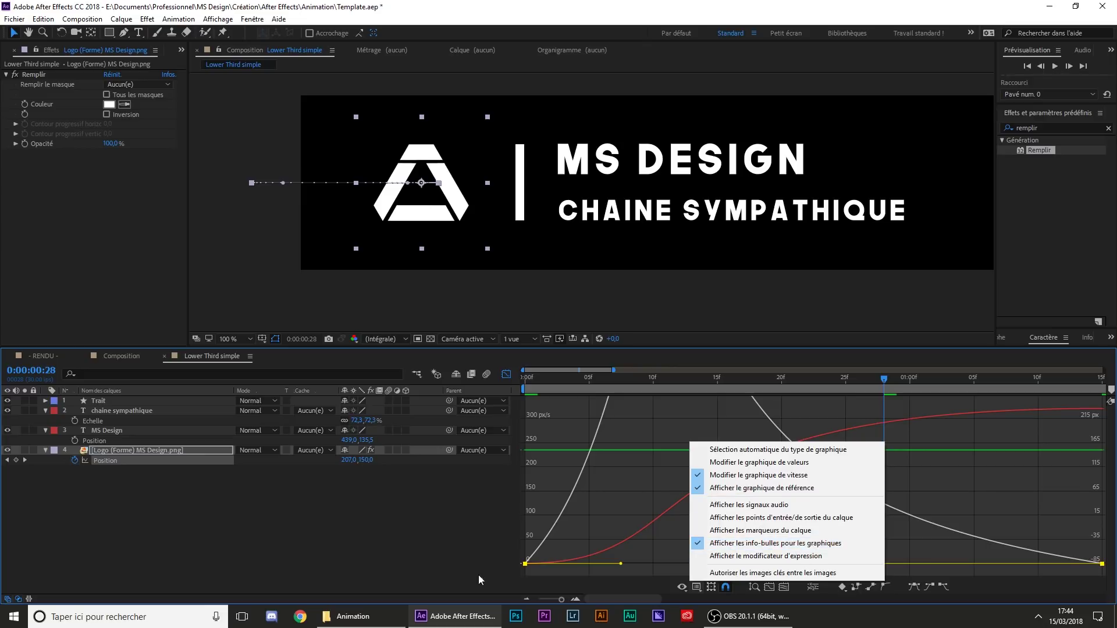
pyautogui.click(573, 518)
# - Preview the logo's eased slide-in from the start of the composition
pyautogui.moveTo(550, 380); pyautogui.dragTo(521, 381)
pyautogui.click(105, 461)
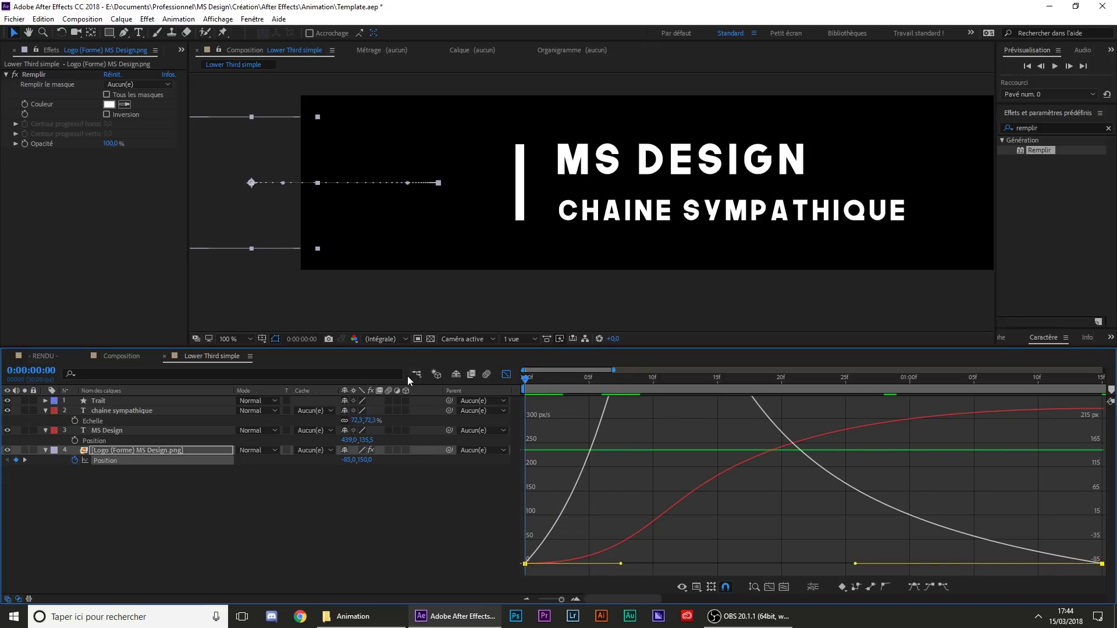
pyautogui.press('space')
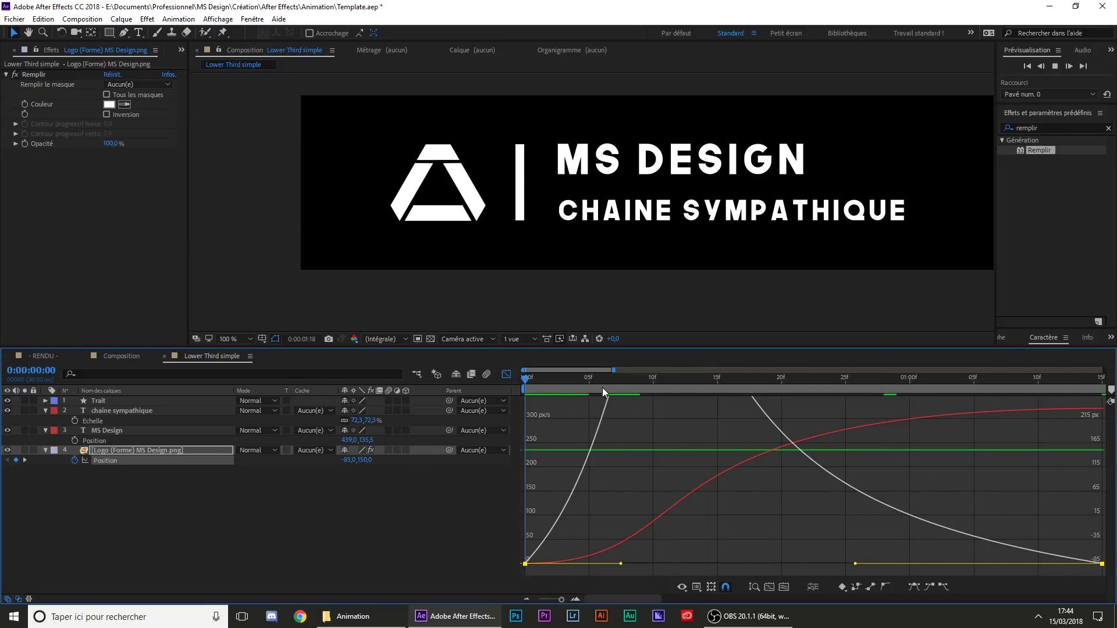
pyautogui.press('space')
# - Collapse the properties of the logo, MS Design and chaine sympathique layers
pyautogui.click(45, 451)
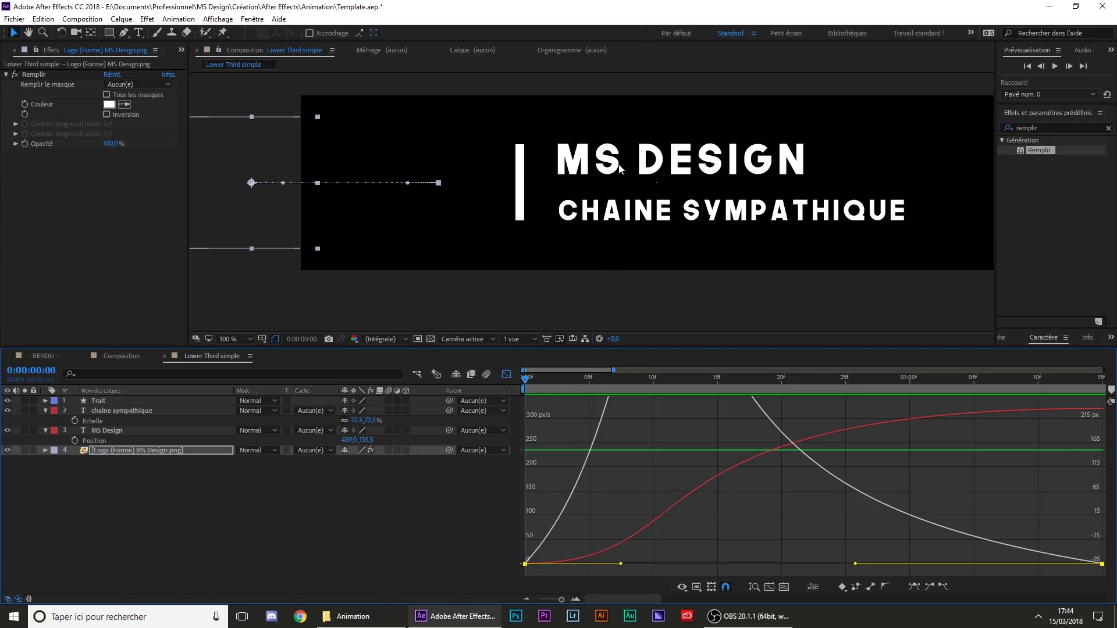
pyautogui.click(44, 434)
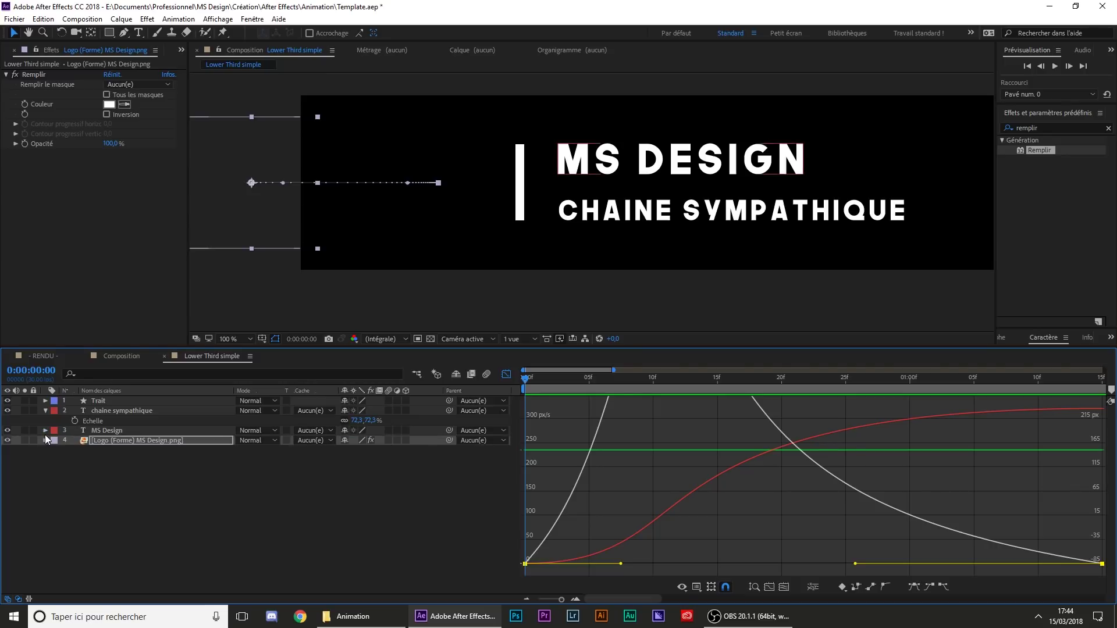
pyautogui.click(46, 411)
# - Add a Raccorder les tracés operator to the Trait layer, expand its properties and leave the Graph Editor
pyautogui.click(90, 407)
pyautogui.click(91, 402)
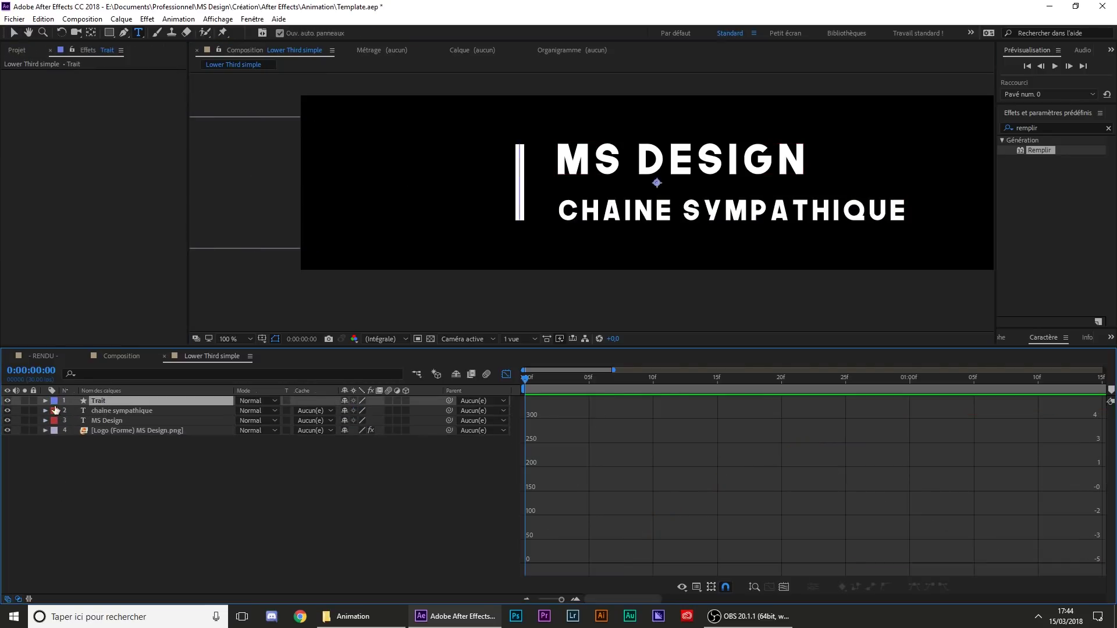
pyautogui.click(44, 402)
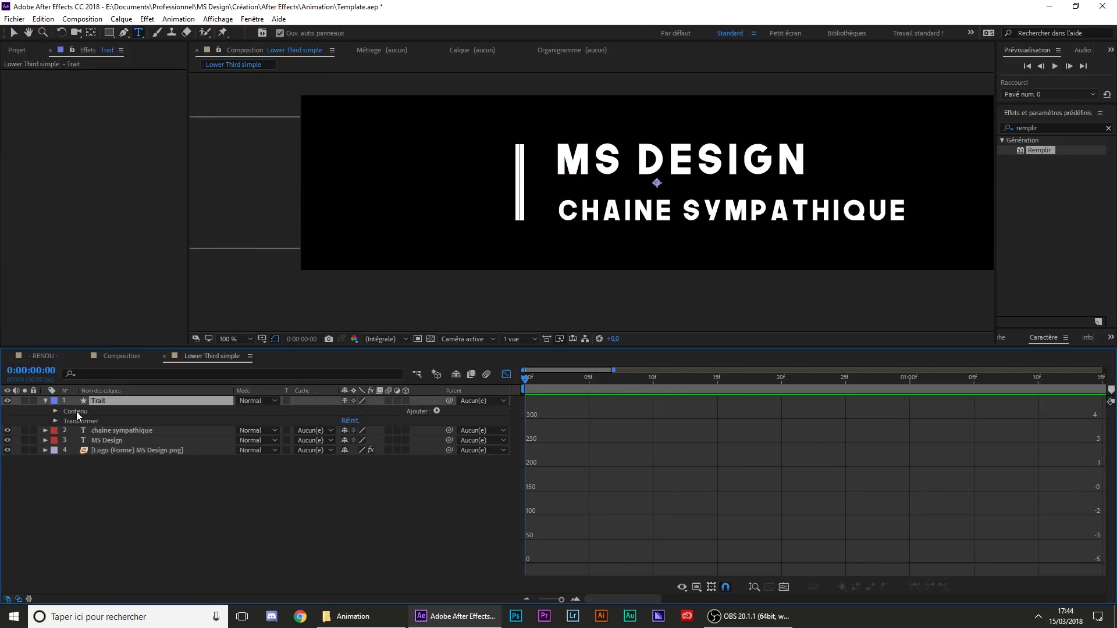
pyautogui.click(436, 411)
pyautogui.click(438, 411)
pyautogui.click(437, 411)
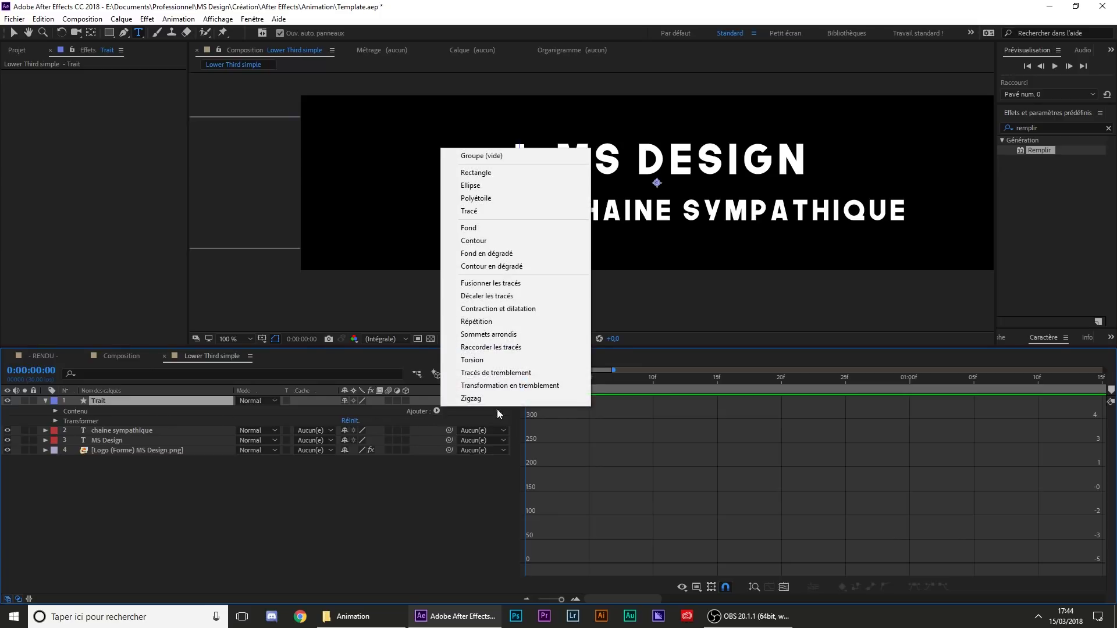
pyautogui.click(486, 349)
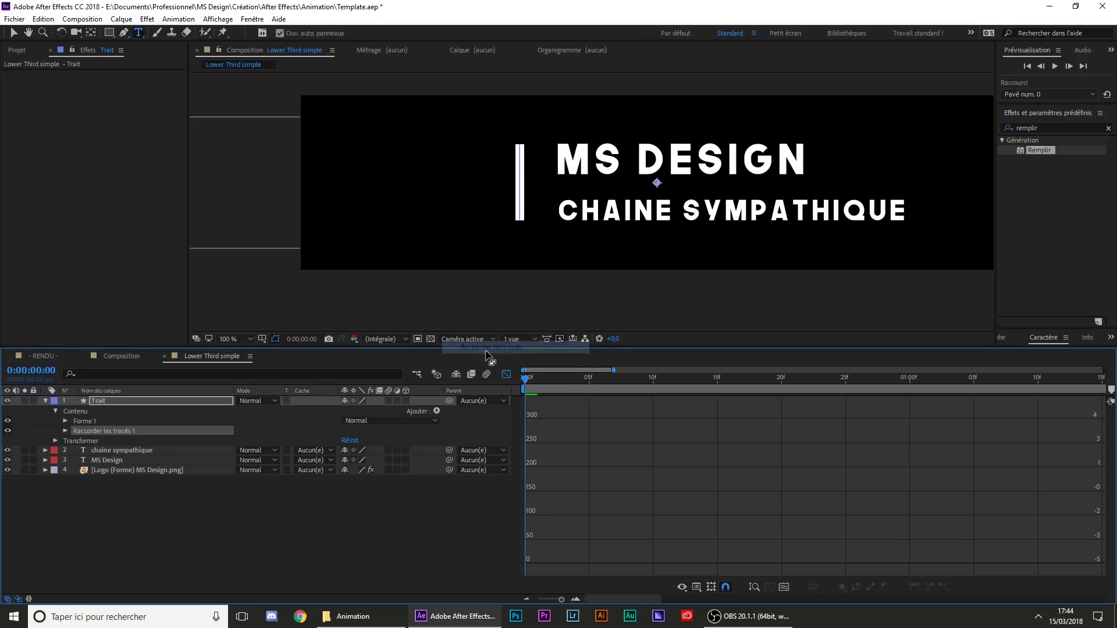
pyautogui.click(65, 430)
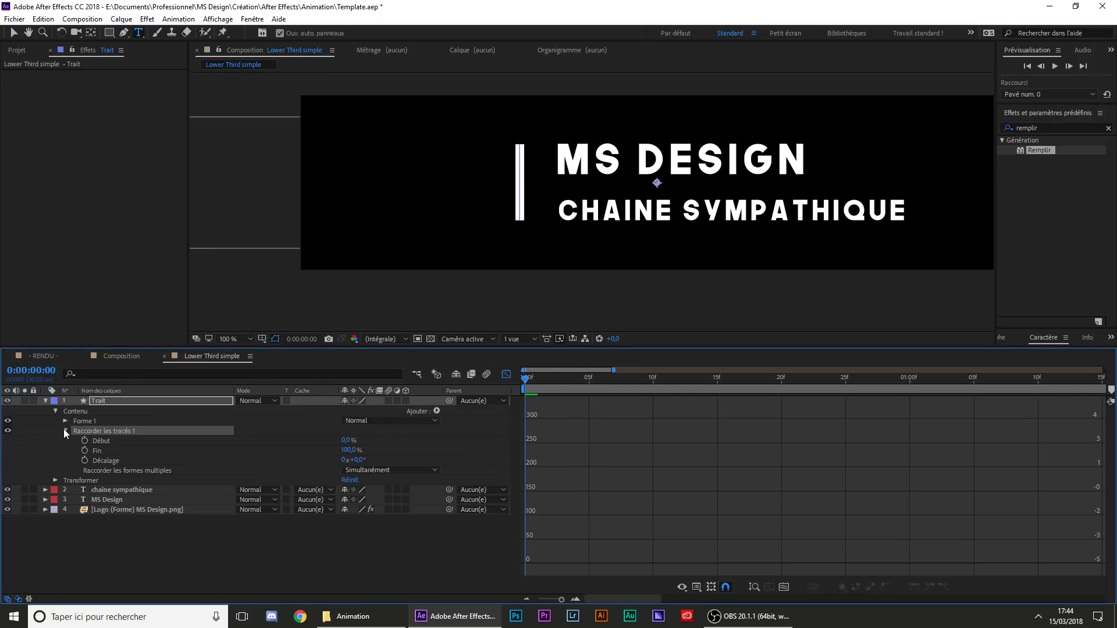
pyautogui.click(507, 376)
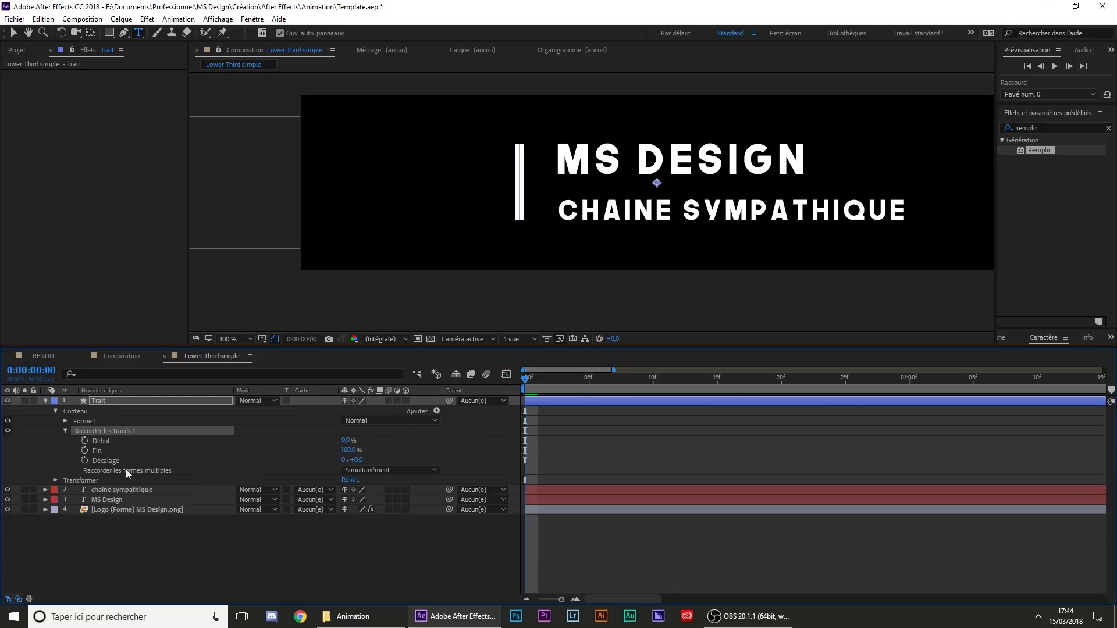
# - Set the Fin value of the separator's Raccorder les tracés to 25 % and return to the Selection tool
pyautogui.moveTo(350, 451); pyautogui.dragTo(372, 451)
pyautogui.click(305, 455)
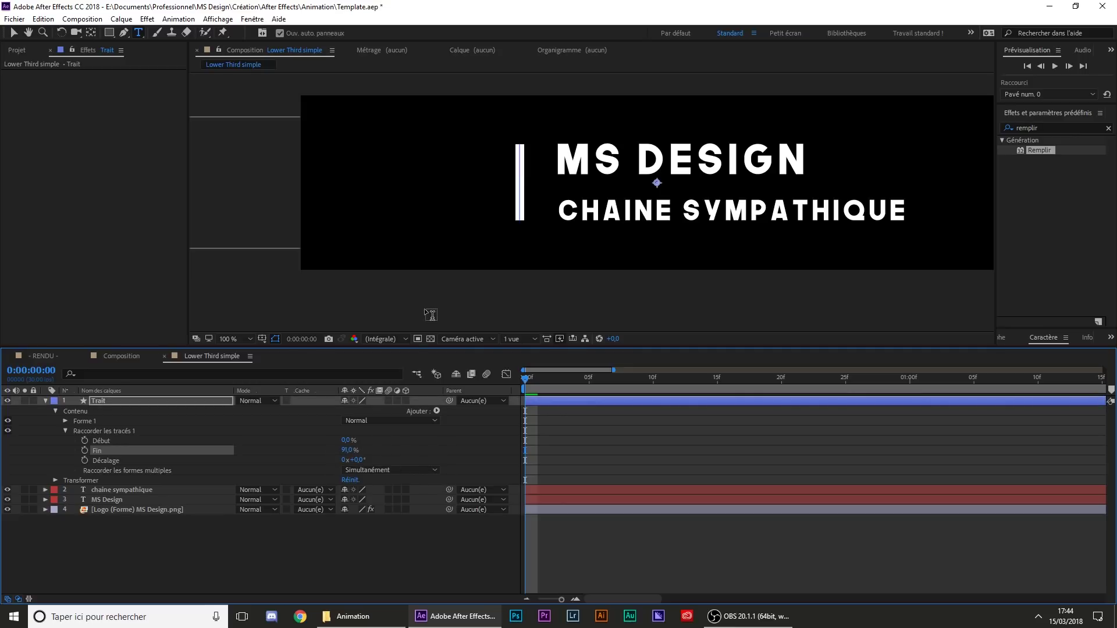
pyautogui.click(347, 450)
pyautogui.click(401, 456)
pyautogui.moveTo(346, 451); pyautogui.dragTo(276, 462)
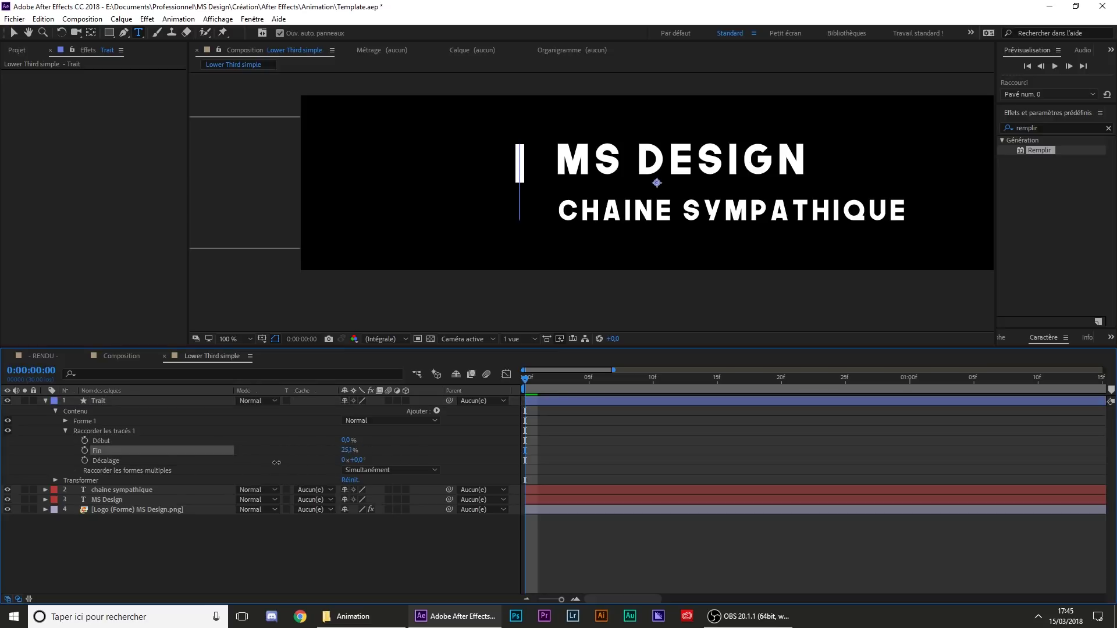
pyautogui.click(350, 450)
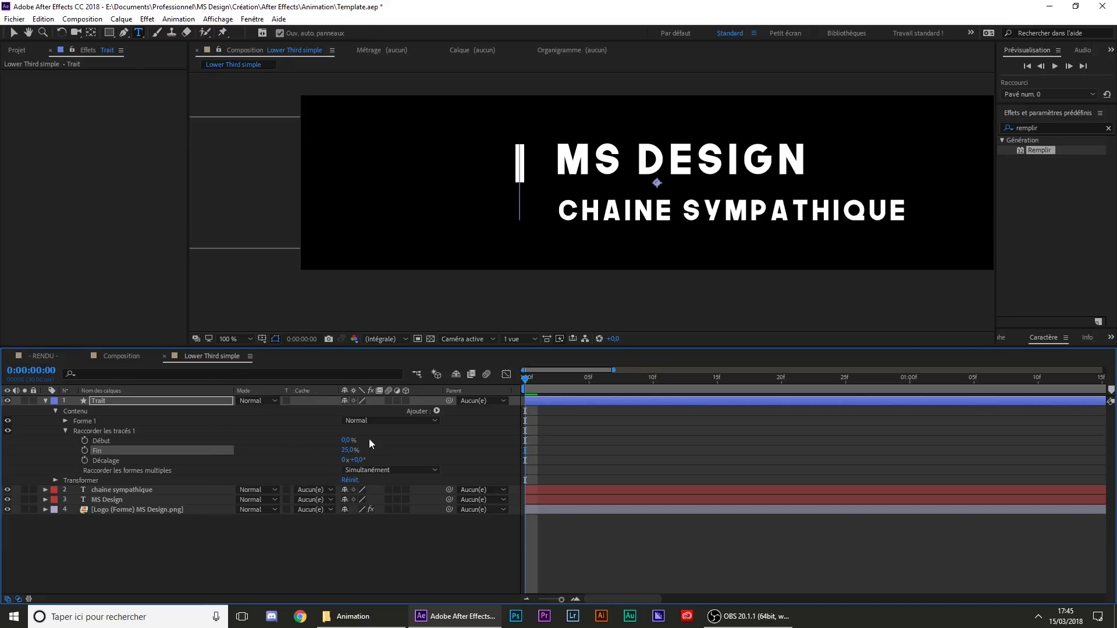
pyautogui.click(14, 33)
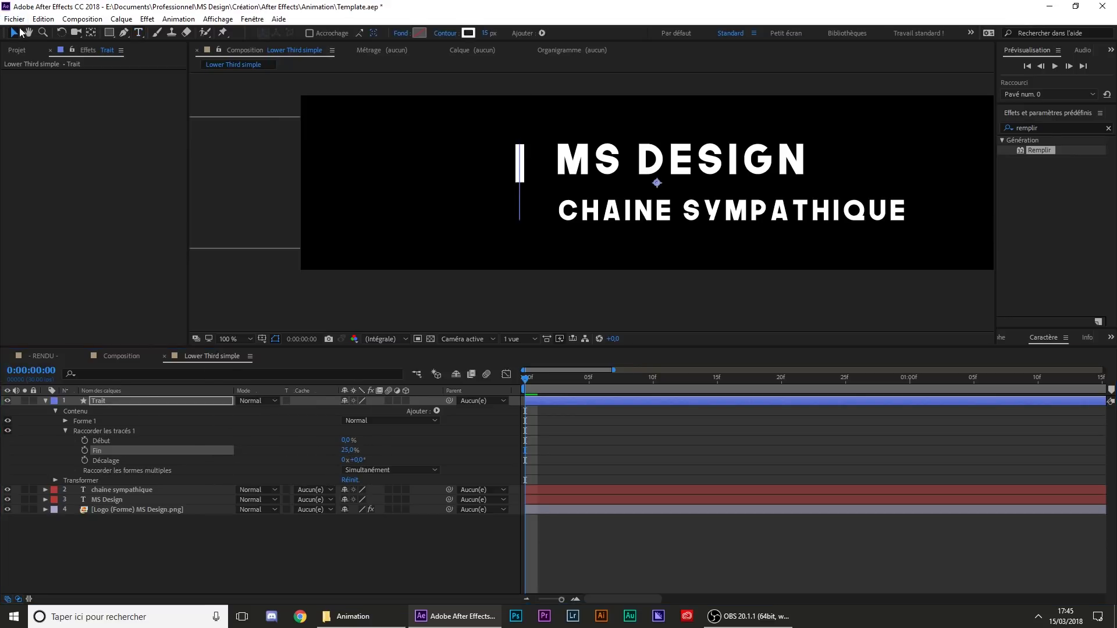
# - Set the Début value of the separator's Raccorder les tracés to 25 % and stay at 0:00:00:00
pyautogui.click(148, 447)
pyautogui.click(111, 442)
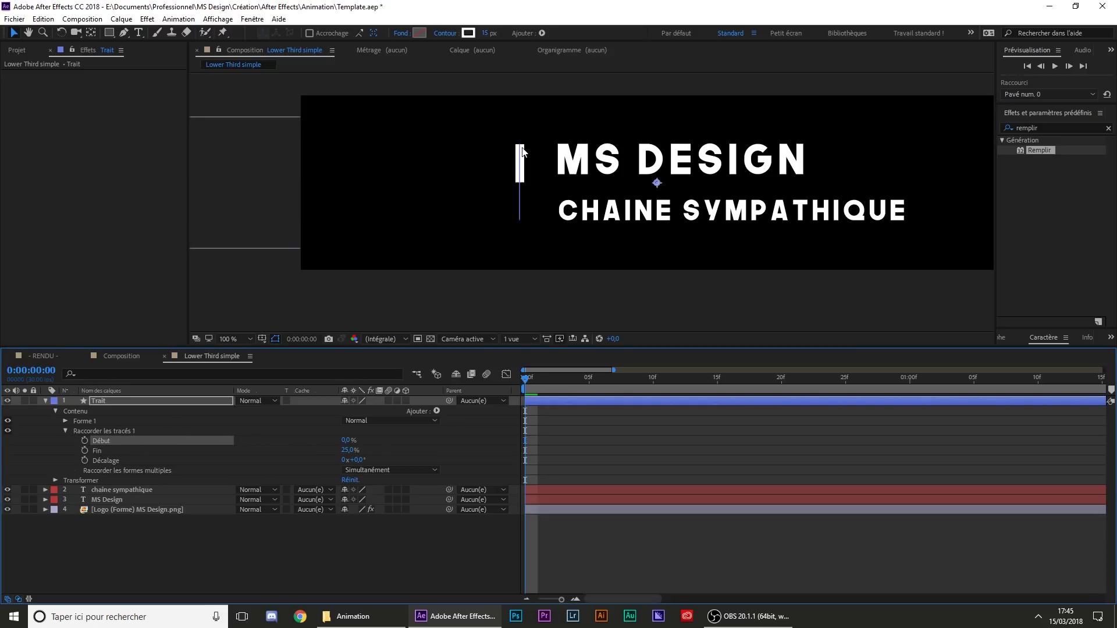
pyautogui.moveTo(347, 443); pyautogui.dragTo(356, 440)
pyautogui.click(350, 441)
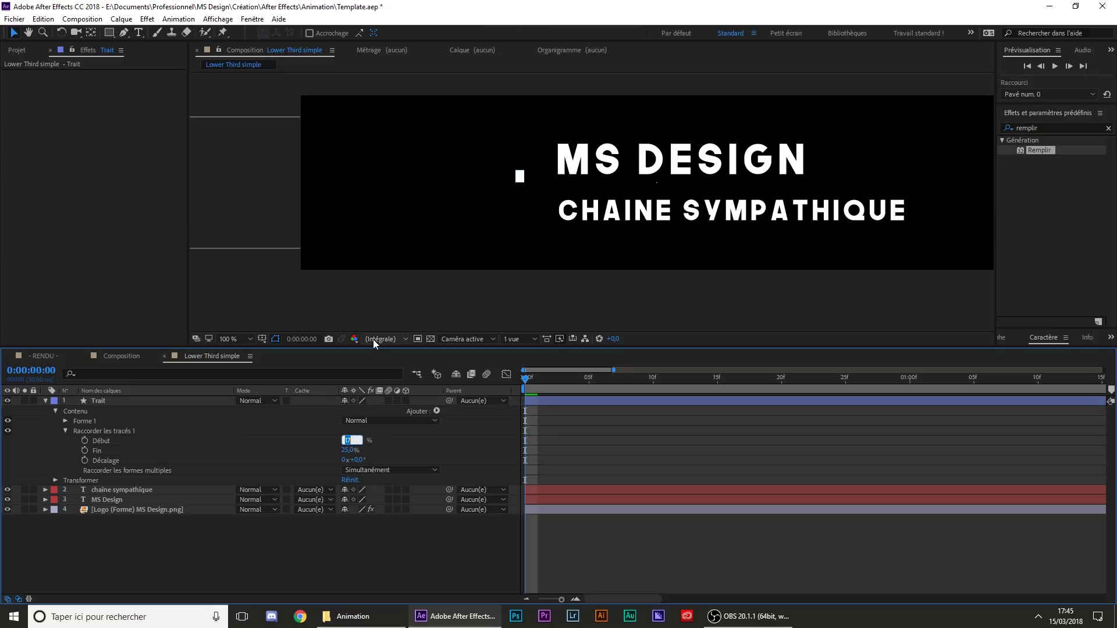
pyautogui.write('25')
pyautogui.press('Return')
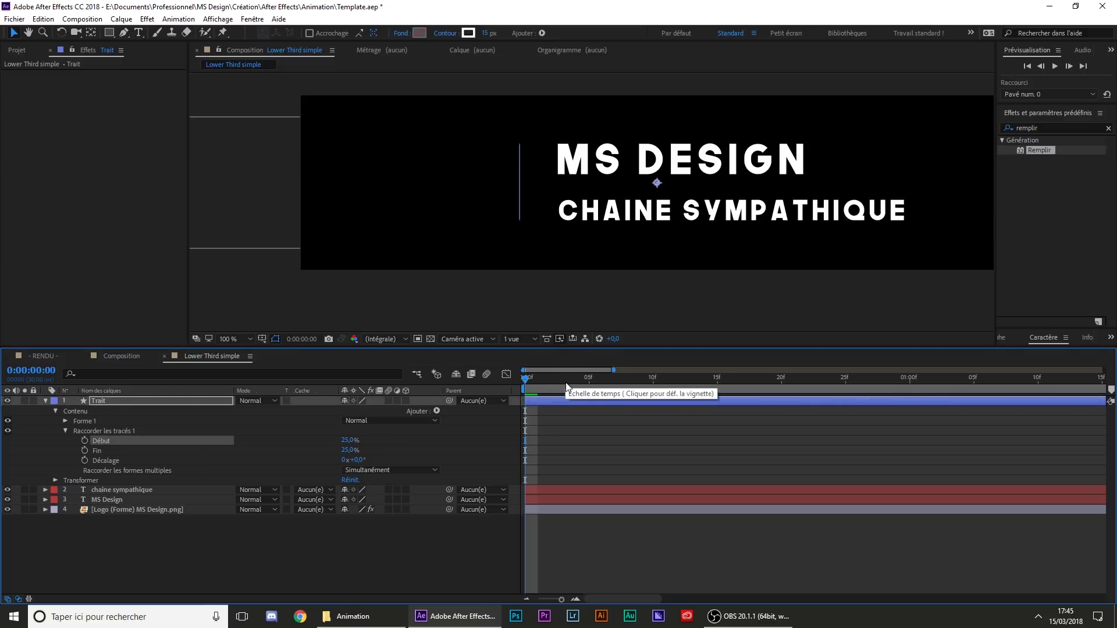
pyautogui.moveTo(566, 381); pyautogui.dragTo(407, 400)
pyautogui.click(366, 422)
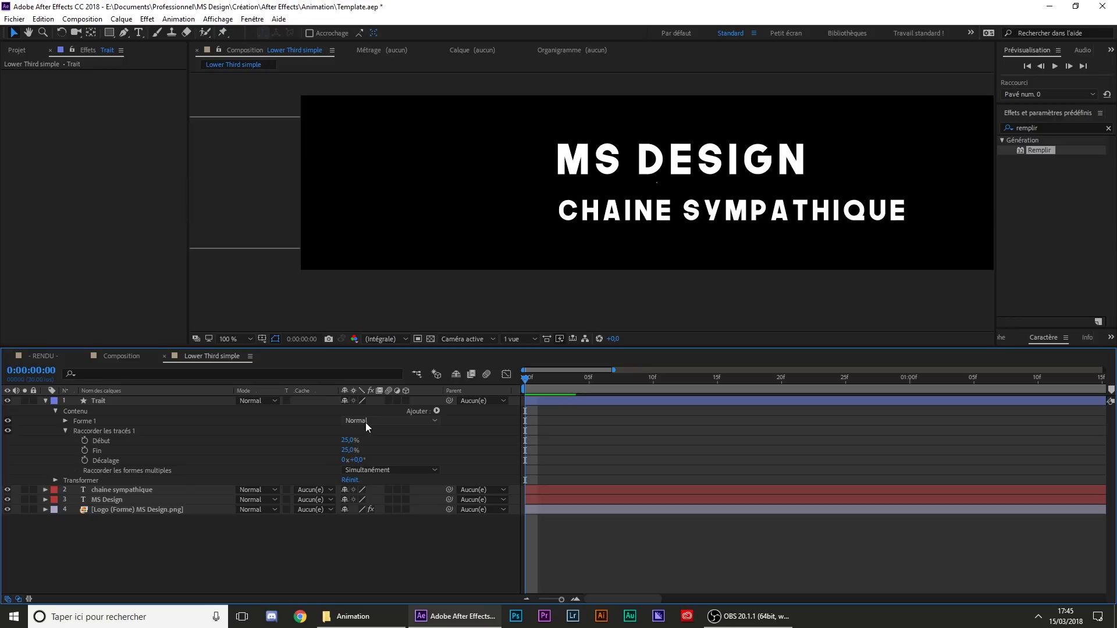
# - Try to animate the separator by keyframing Début at 0:00:00:00 and setting Fin to 50 % at 0:00:01:00
pyautogui.click(84, 442)
pyautogui.click(83, 454)
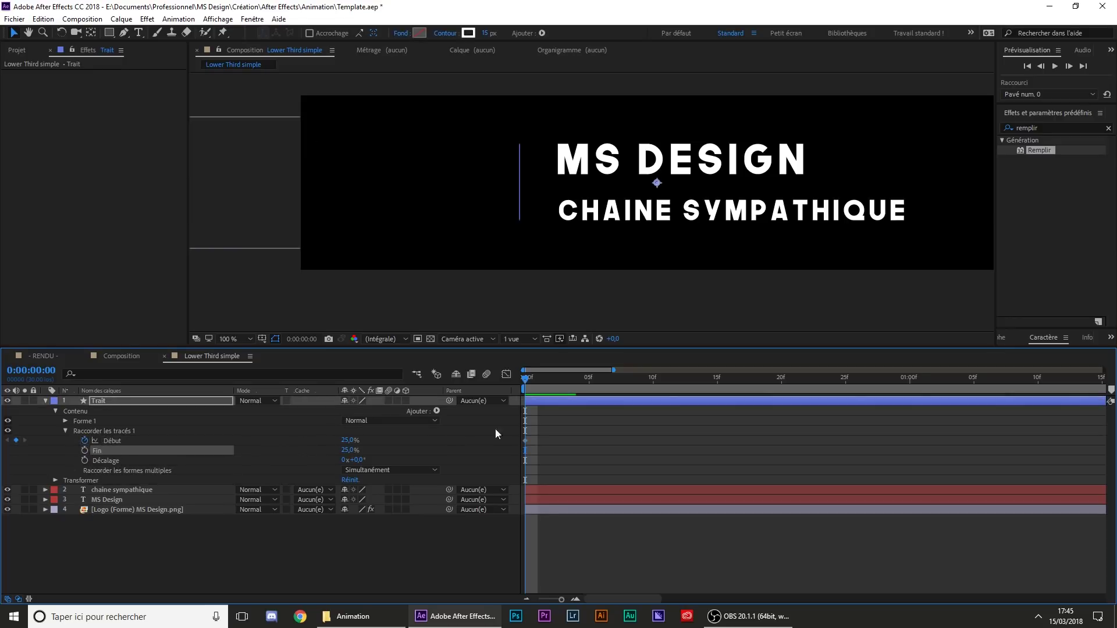
pyautogui.moveTo(615, 370); pyautogui.dragTo(975, 370)
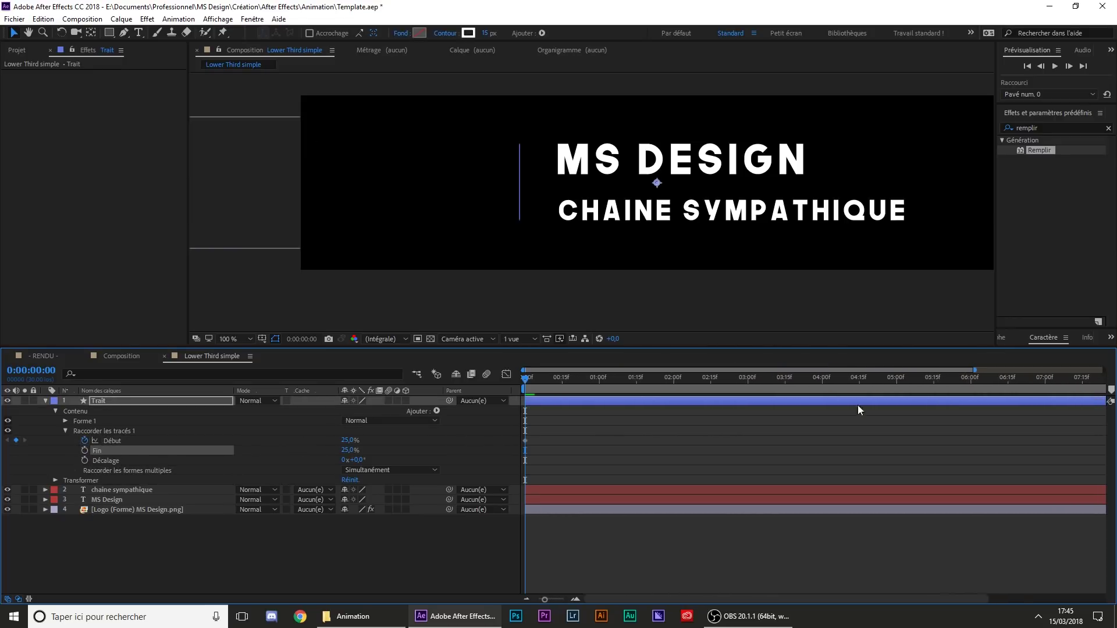
pyautogui.click(599, 392)
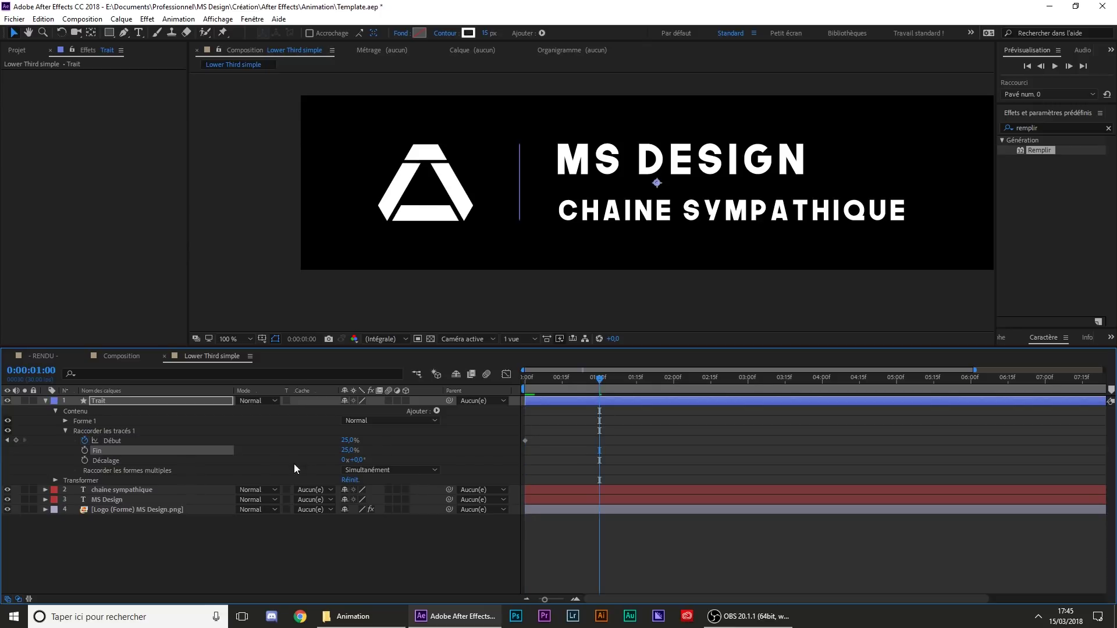
pyautogui.moveTo(347, 455); pyautogui.dragTo(353, 458)
pyautogui.write('50')
pyautogui.press('Return')
pyautogui.click(344, 441)
pyautogui.click(433, 452)
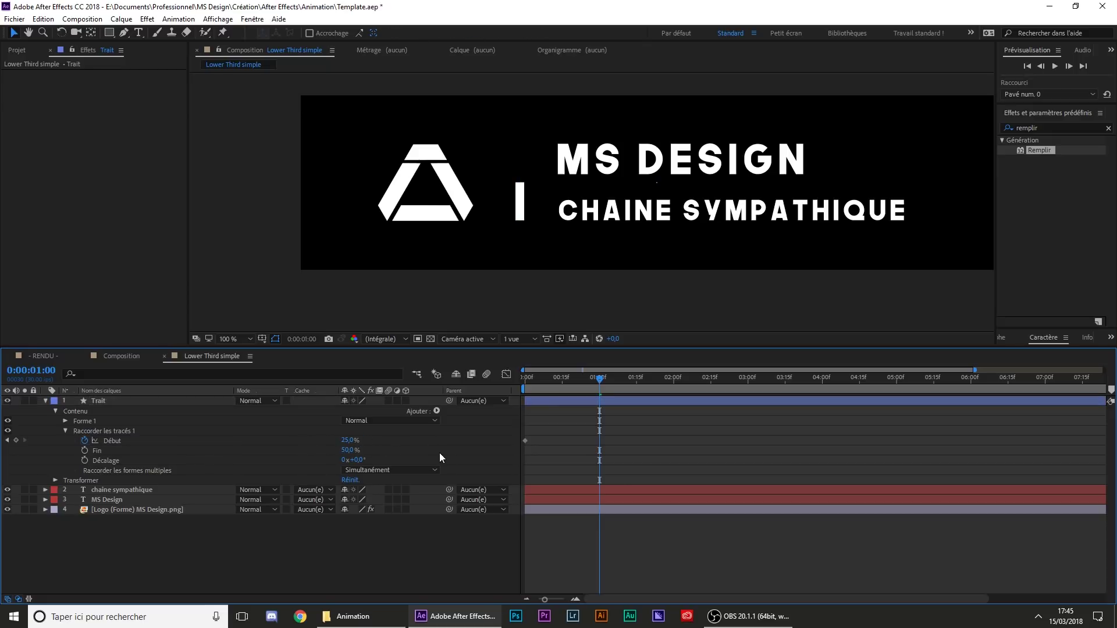
# - Undo the Fin change and the Début keyframe on the separator's trim
pyautogui.hotkey('ctrl', 'z')
pyautogui.hotkey('ctrl', 'z')
pyautogui.hotkey('ctrl', 'z')
pyautogui.hotkey('ctrl', 'z')
pyautogui.hotkey('ctrl', 'z')
pyautogui.hotkey('ctrl', 'z')
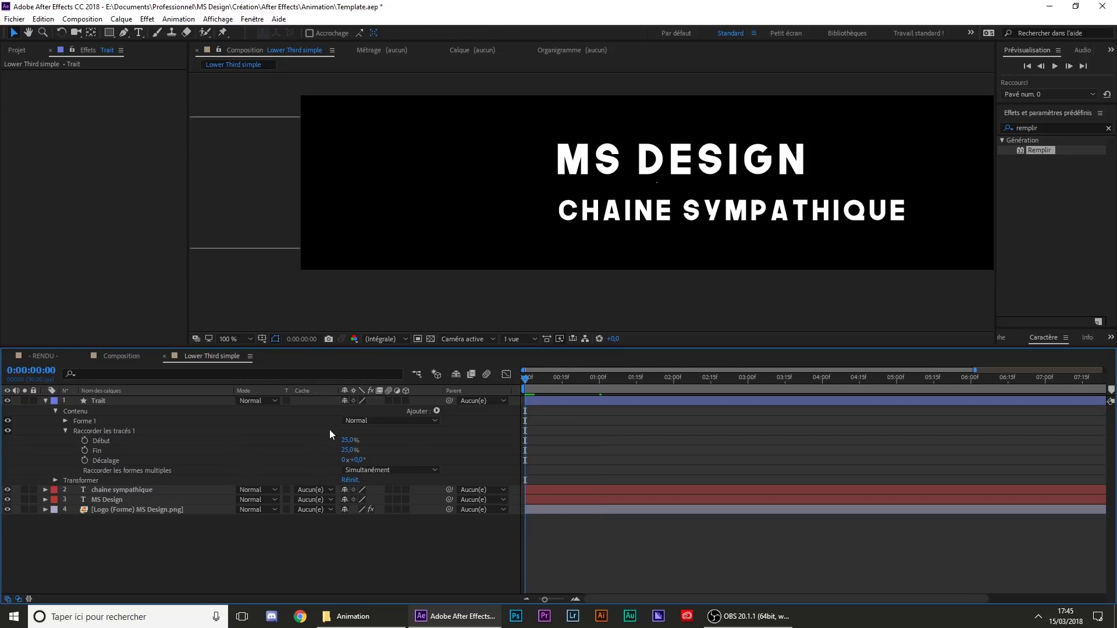
# - Keyframe Début and Fin at 0:00:00:00, set them to 0 % and 50 % at 0:00:01:00, and scrub back to the start
pyautogui.click(84, 441)
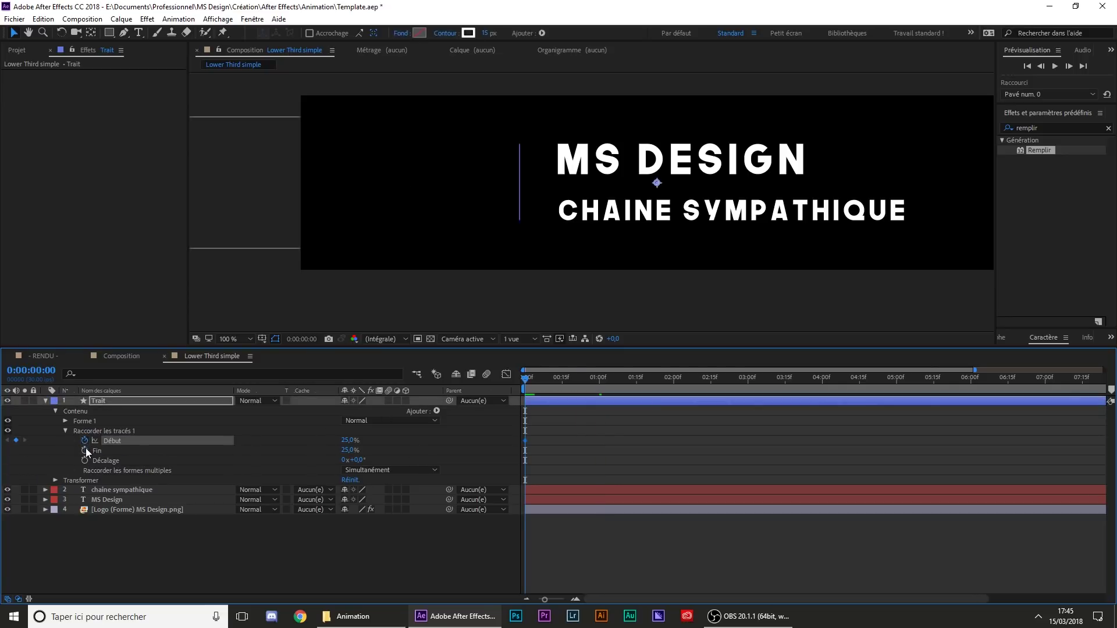
pyautogui.click(85, 449)
pyautogui.click(605, 385)
pyautogui.moveTo(605, 385); pyautogui.dragTo(599, 386)
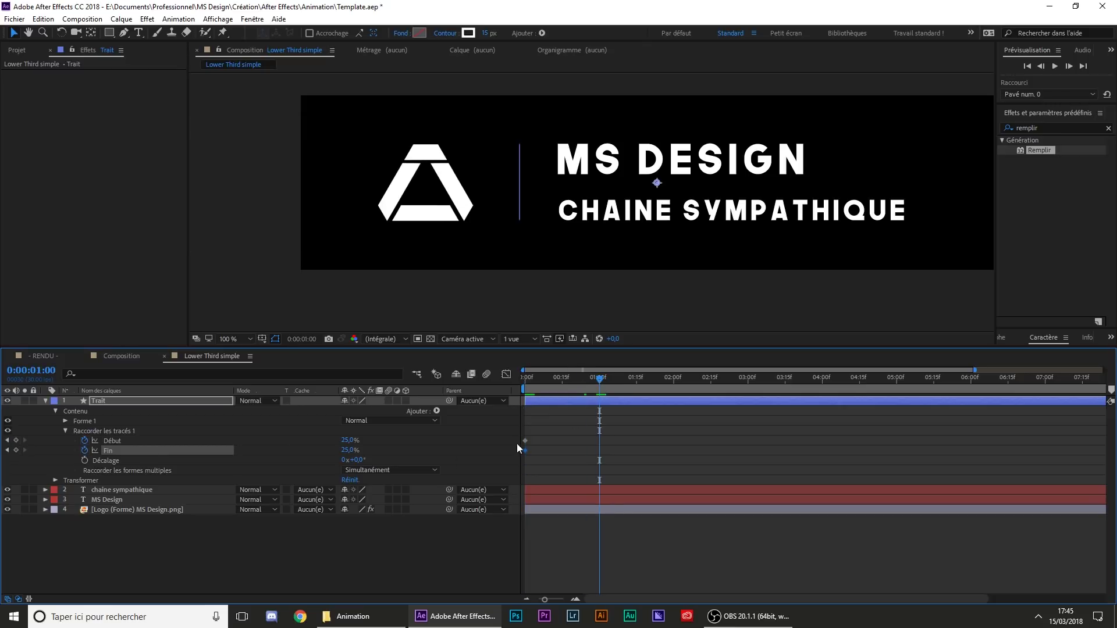
pyautogui.click(117, 440)
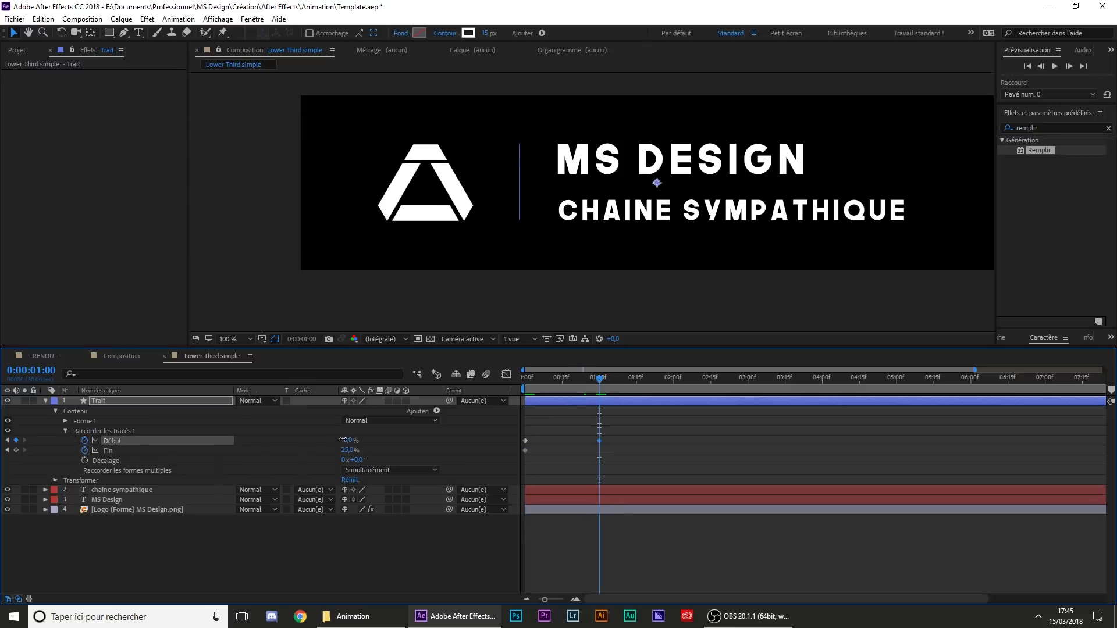
pyautogui.moveTo(342, 441); pyautogui.dragTo(323, 440)
pyautogui.click(348, 450)
pyautogui.write('50')
pyautogui.press('Return')
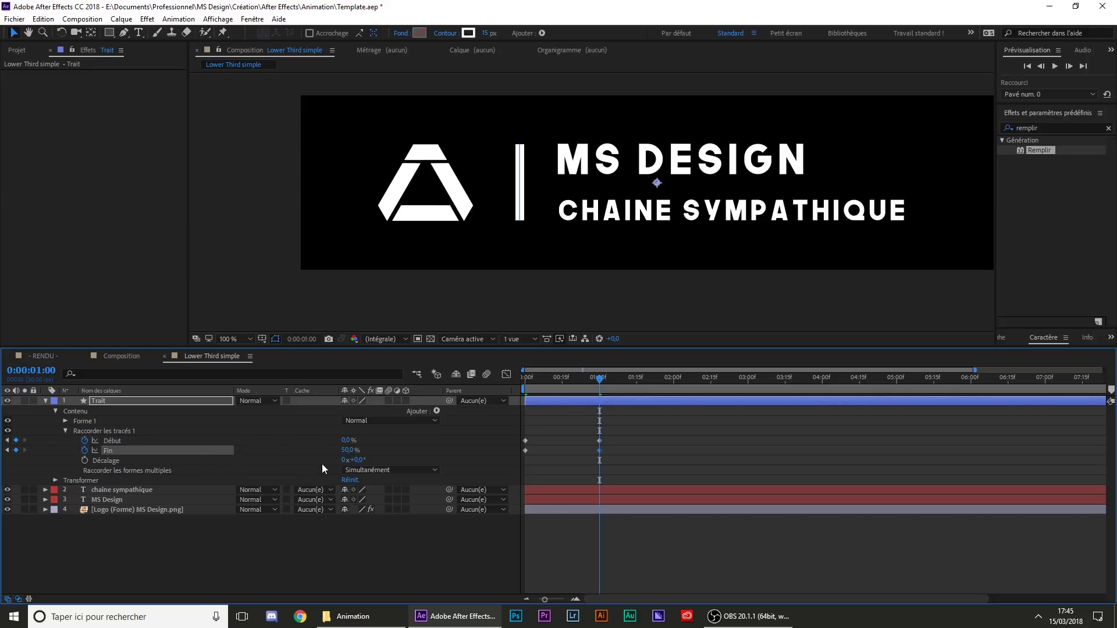
pyautogui.click(624, 416)
pyautogui.moveTo(600, 380); pyautogui.dragTo(484, 389)
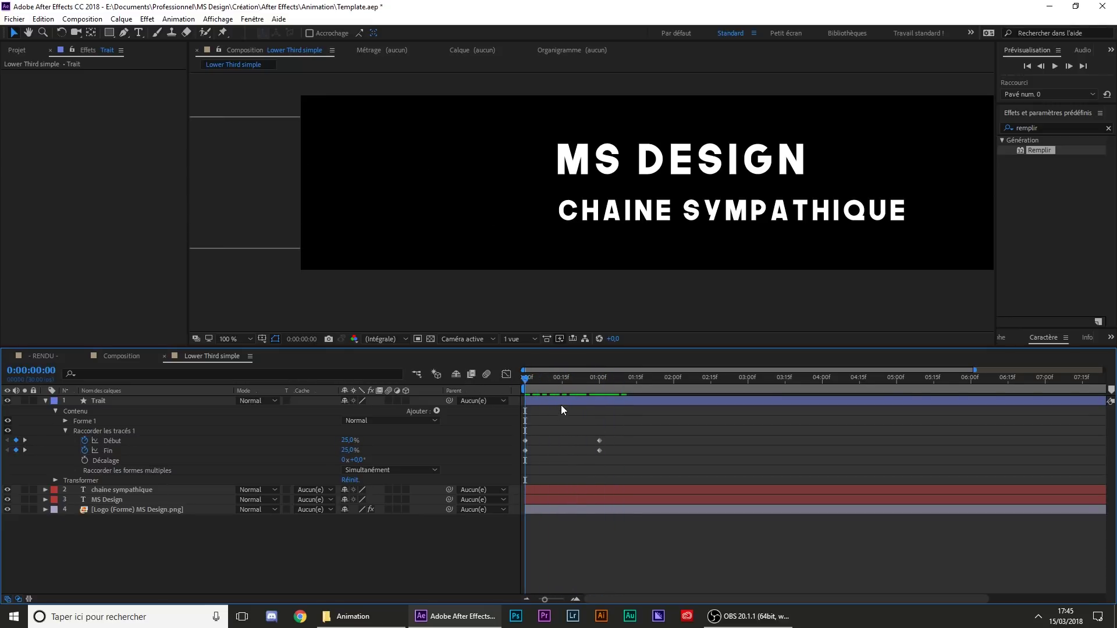
# - In the Graph Editor, apply Easy Ease to the separator's Début keyframes and stretch the last keyframe's incoming handle toward the middle
pyautogui.click(507, 376)
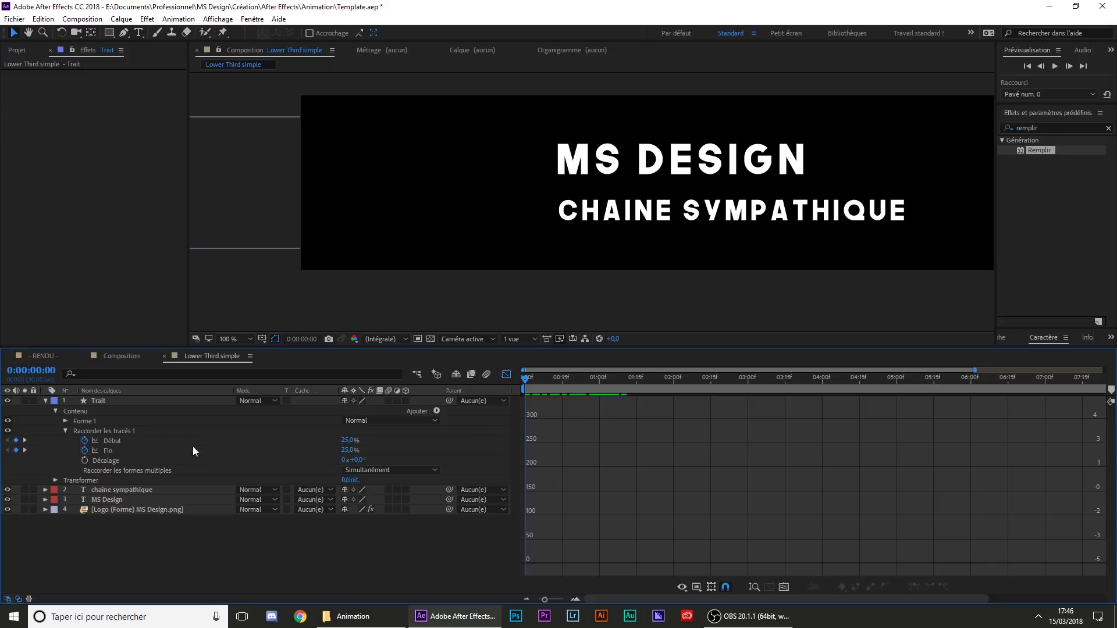
pyautogui.click(112, 445)
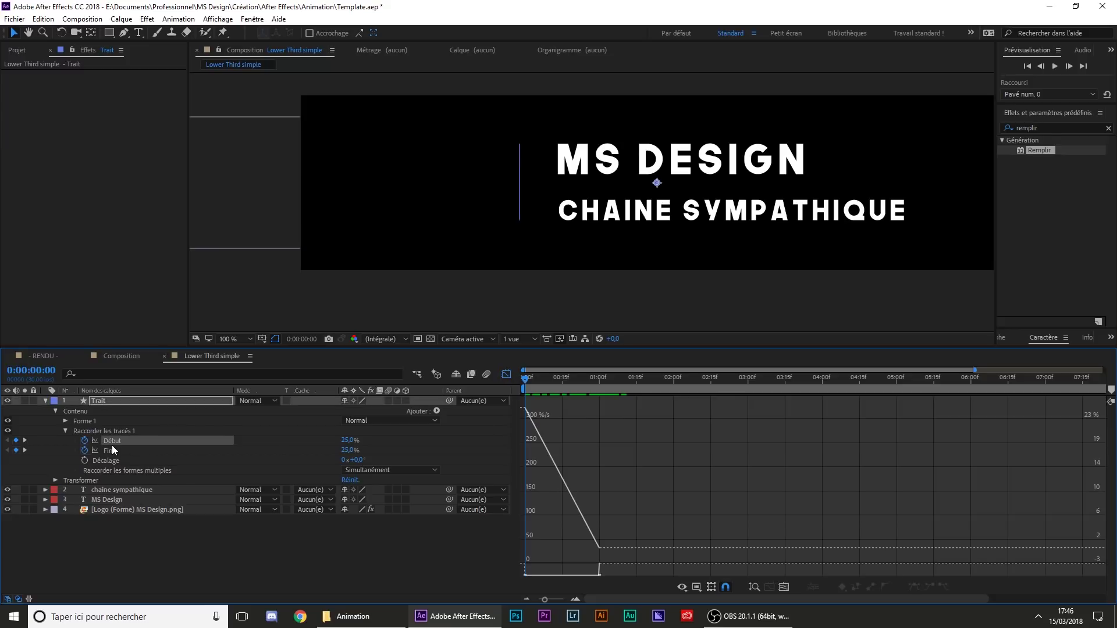
pyautogui.click(769, 587)
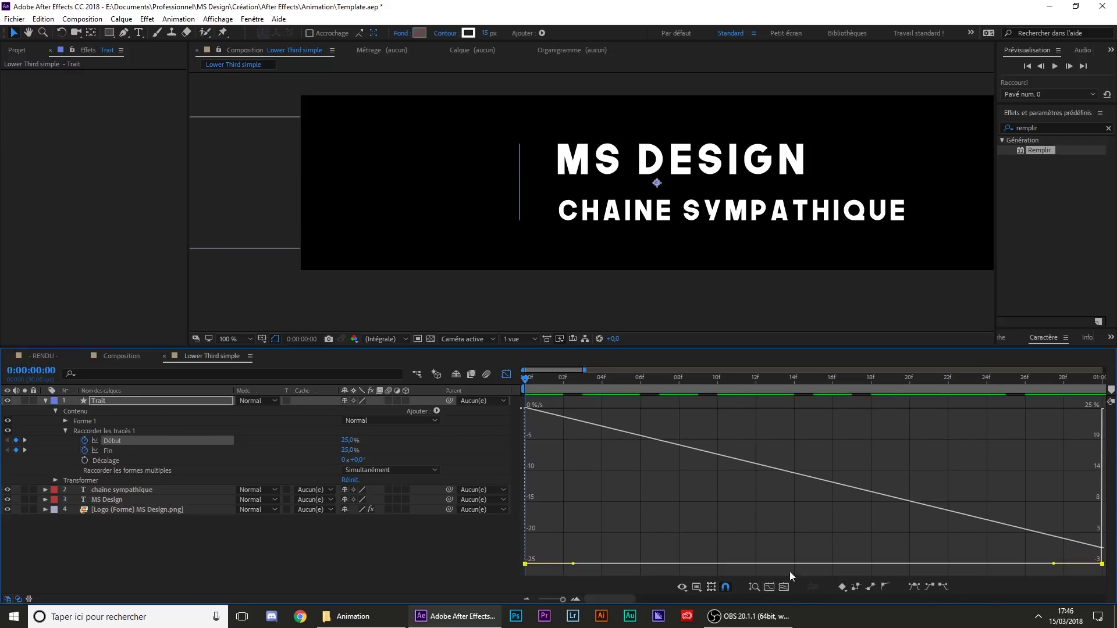
pyautogui.click(912, 588)
pyautogui.moveTo(1007, 409); pyautogui.dragTo(856, 409)
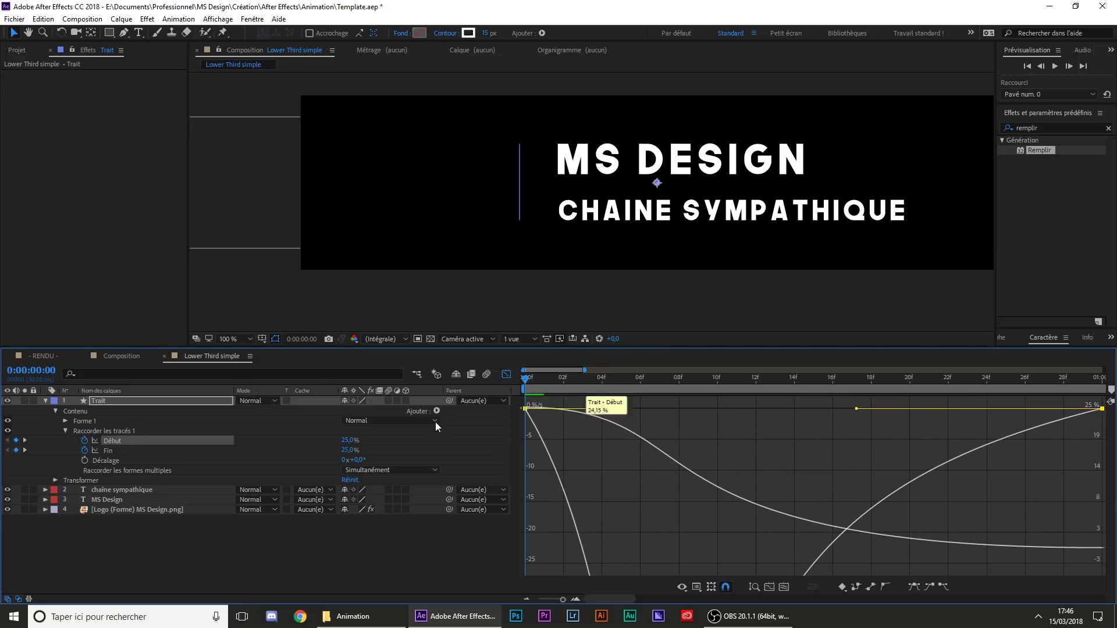
# - Apply Easy Ease to the separator's Fin keyframes, stretch the last keyframe's incoming handle toward the middle, and preview the animation
pyautogui.click(111, 452)
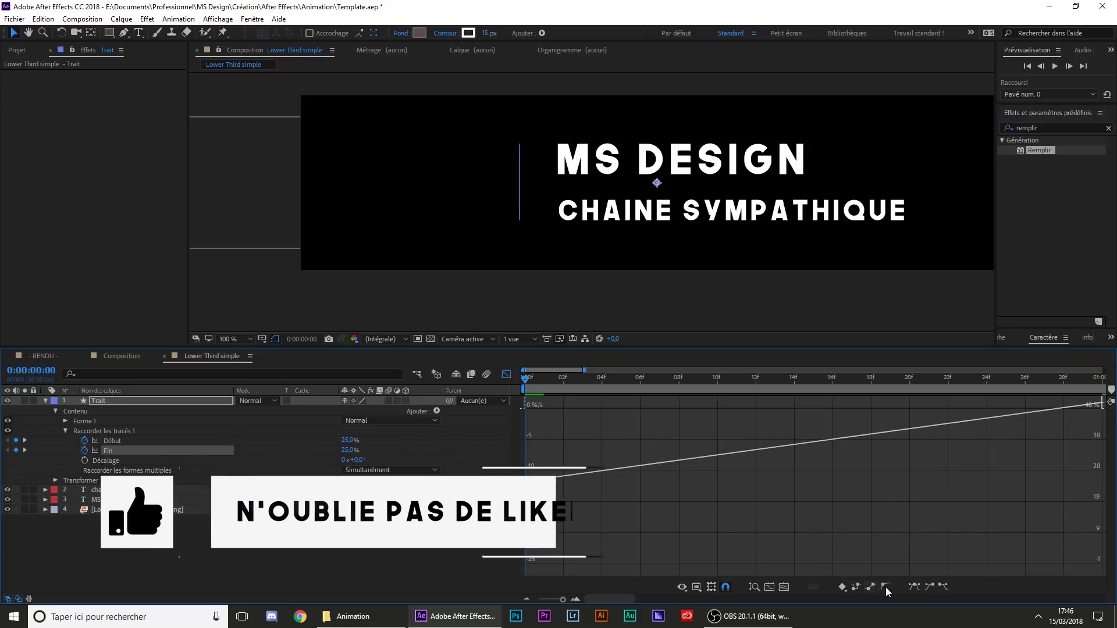
pyautogui.click(913, 589)
pyautogui.click(769, 588)
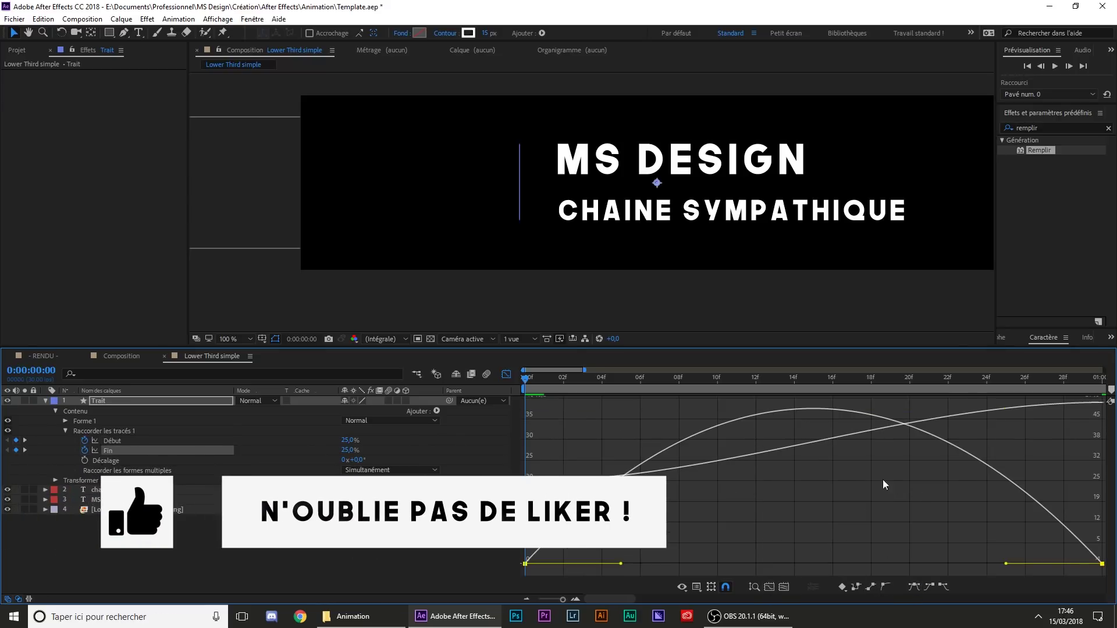
pyautogui.moveTo(1001, 562); pyautogui.dragTo(854, 562)
pyautogui.click(506, 375)
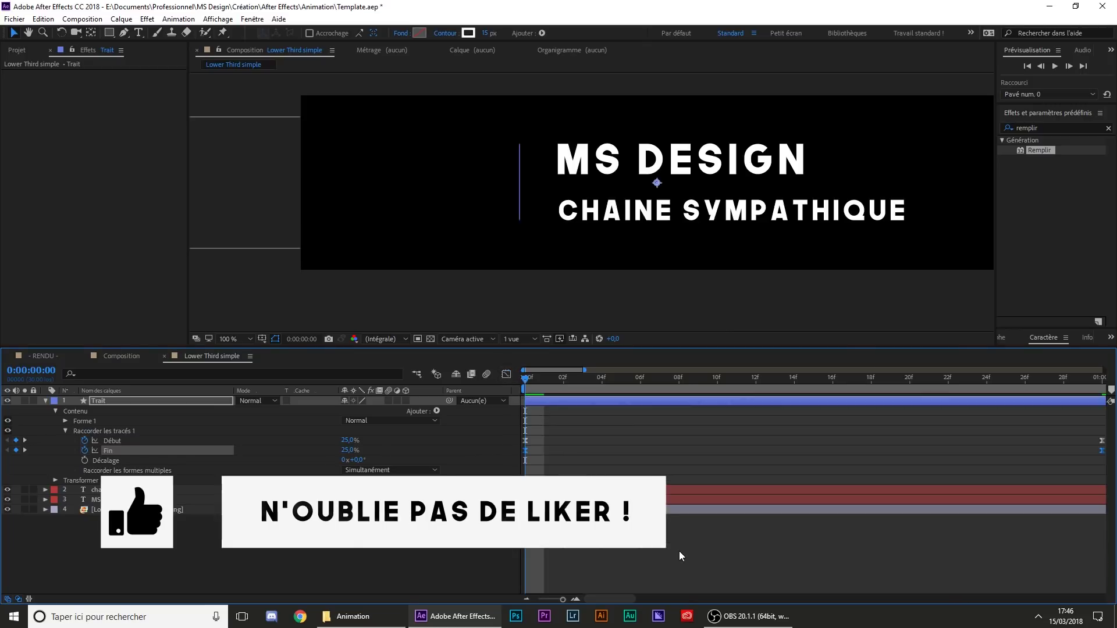
pyautogui.press('space')
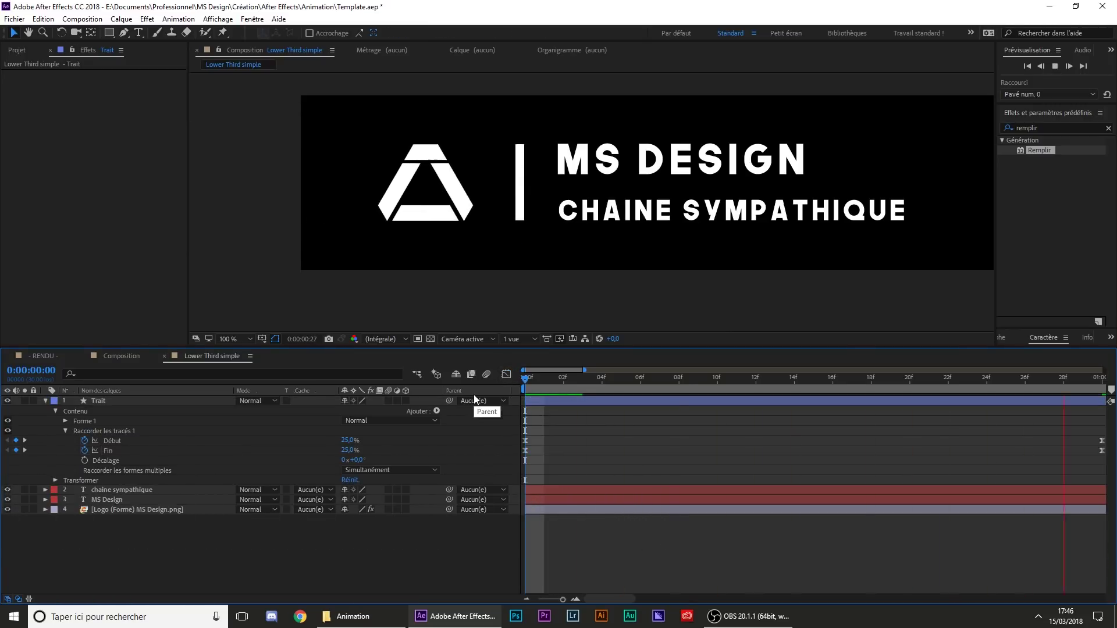
pyautogui.press('space')
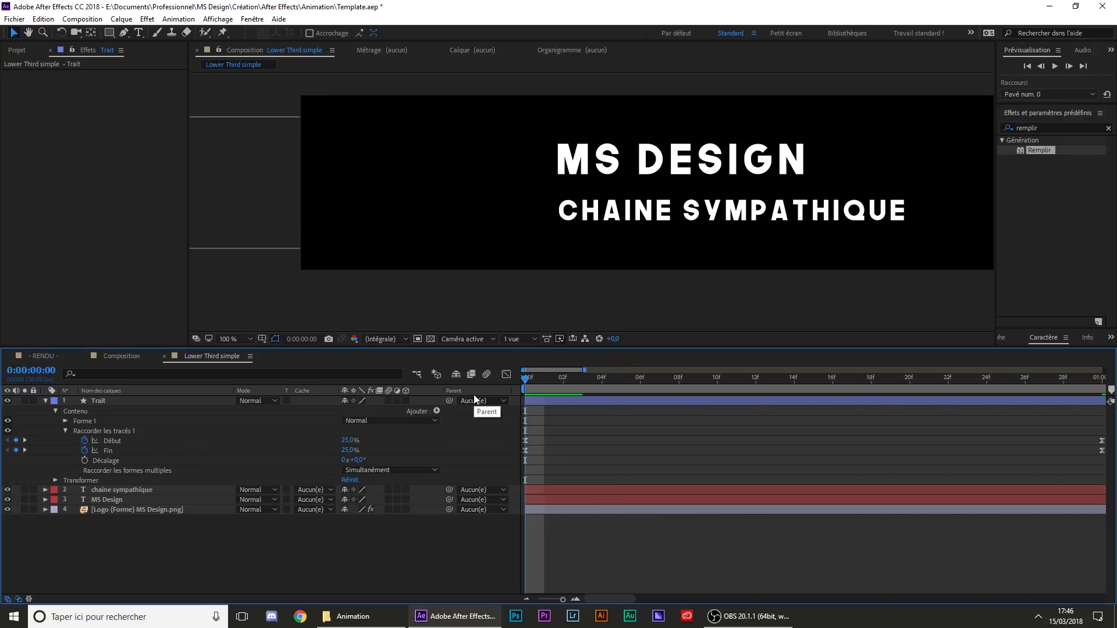
# - Shift the logo layer about 10 frames later in the timeline and preview the animation from the start
pyautogui.moveTo(527, 380); pyautogui.dragTo(652, 399)
pyautogui.scroll(-5, 570, 446)
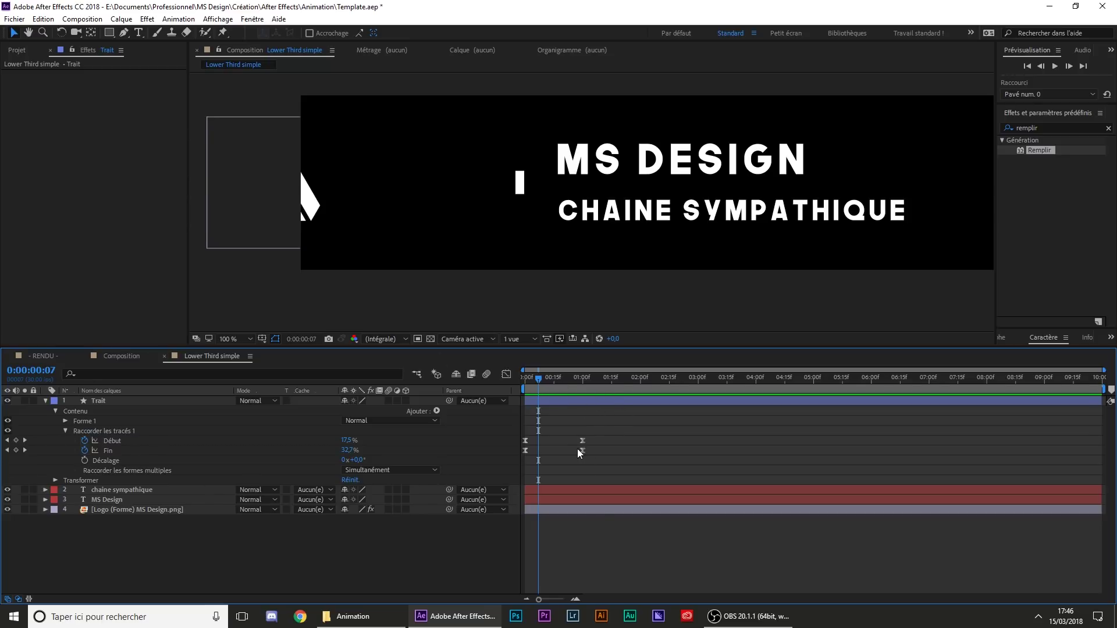
pyautogui.click(149, 511)
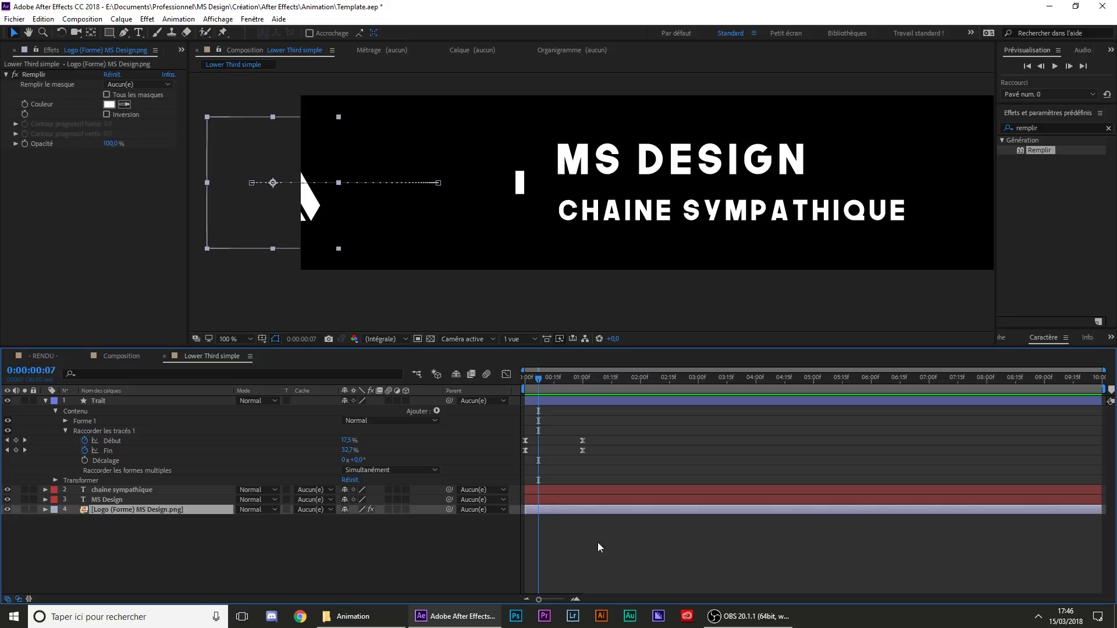
pyautogui.moveTo(542, 511); pyautogui.dragTo(561, 512)
pyautogui.moveTo(536, 379); pyautogui.dragTo(523, 381)
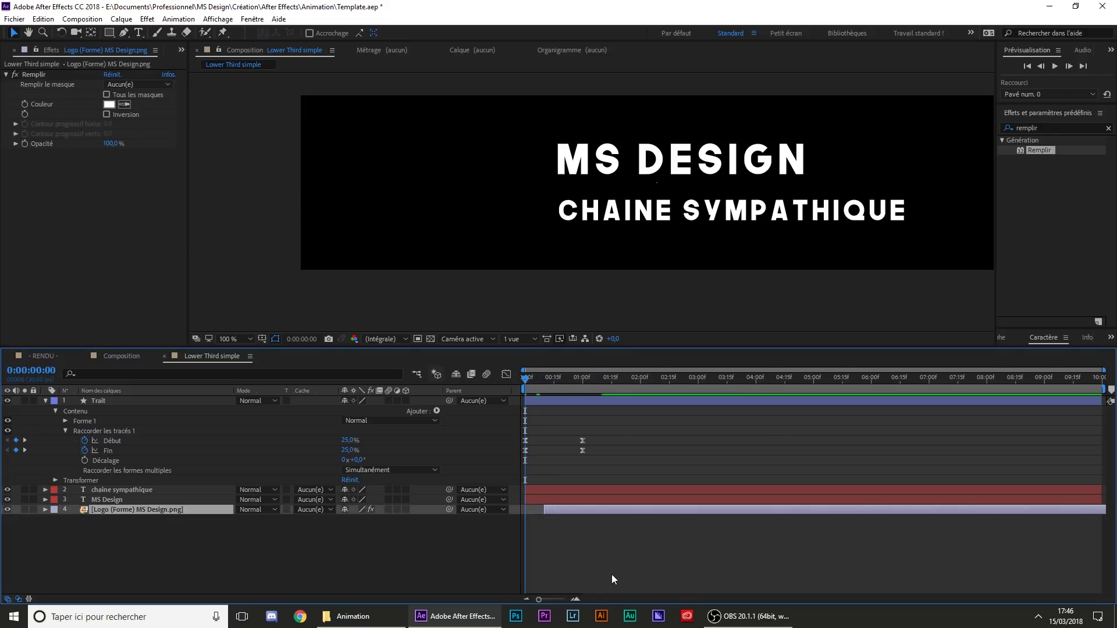
pyautogui.press('space')
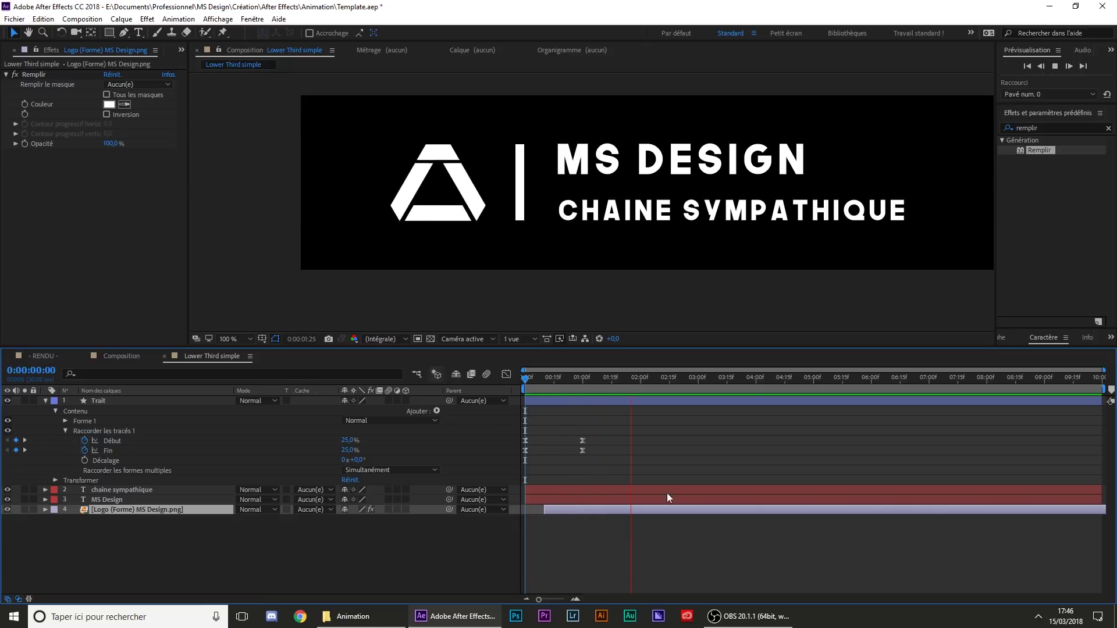
pyautogui.moveTo(594, 378)
pyautogui.mouseDown()
pyautogui.moveTo(495, 378)
pyautogui.moveTo(582, 387)
pyautogui.mouseUp()
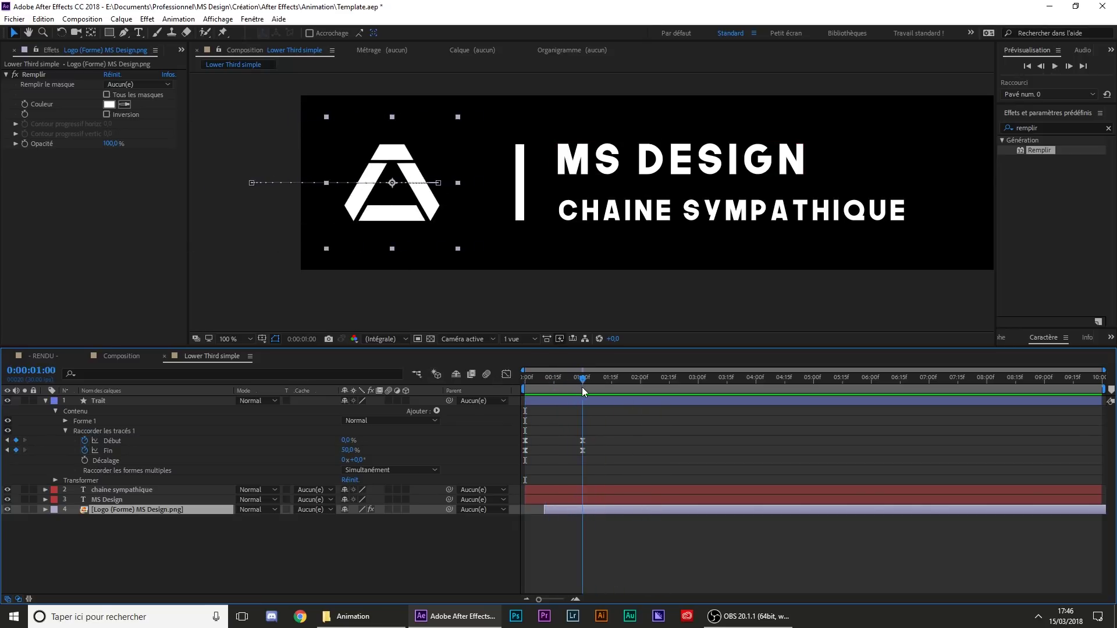
# - Add Position keyframes to the chaine sympathique and MS Design text layers at 0:00:02:23
pyautogui.click(46, 401)
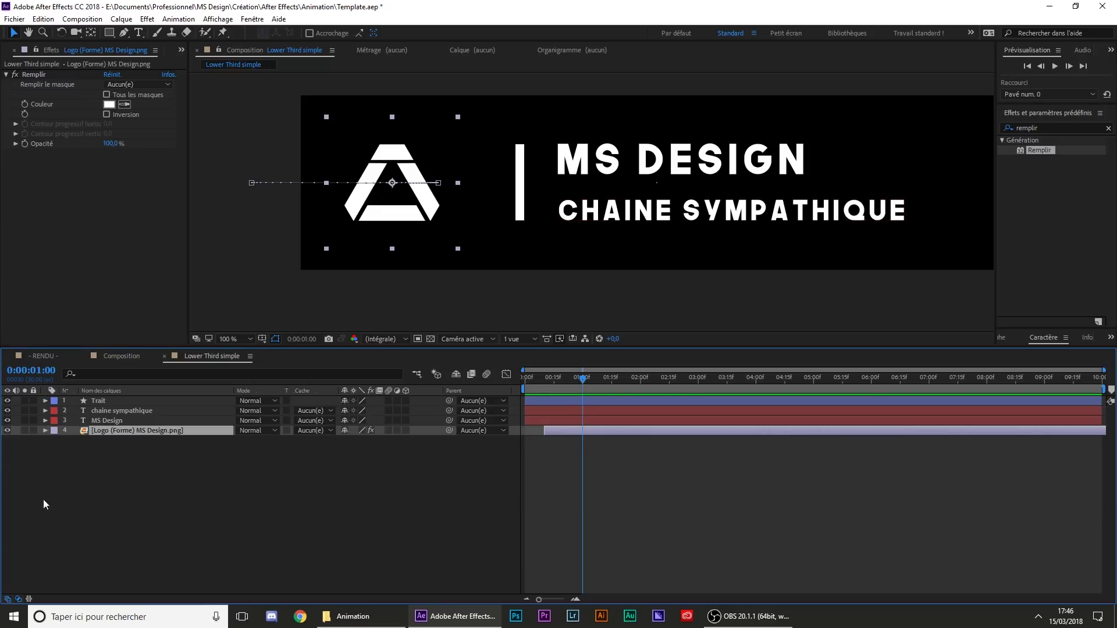
pyautogui.click(120, 413)
pyautogui.keyDown('shift'); pyautogui.click(119, 423); pyautogui.keyUp('shift')
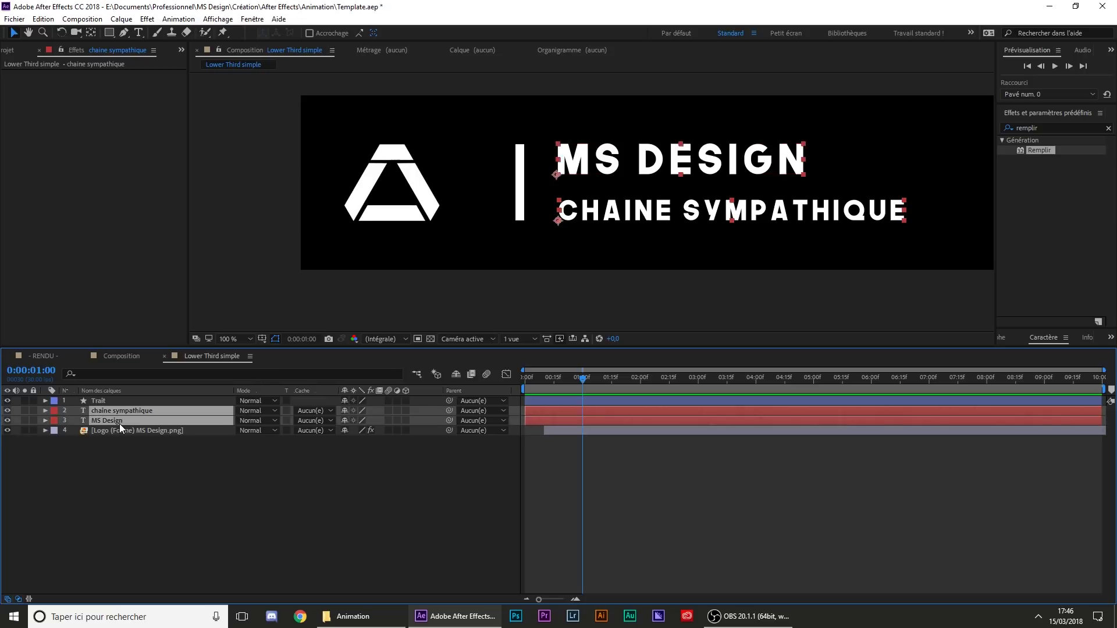
pyautogui.press('p')
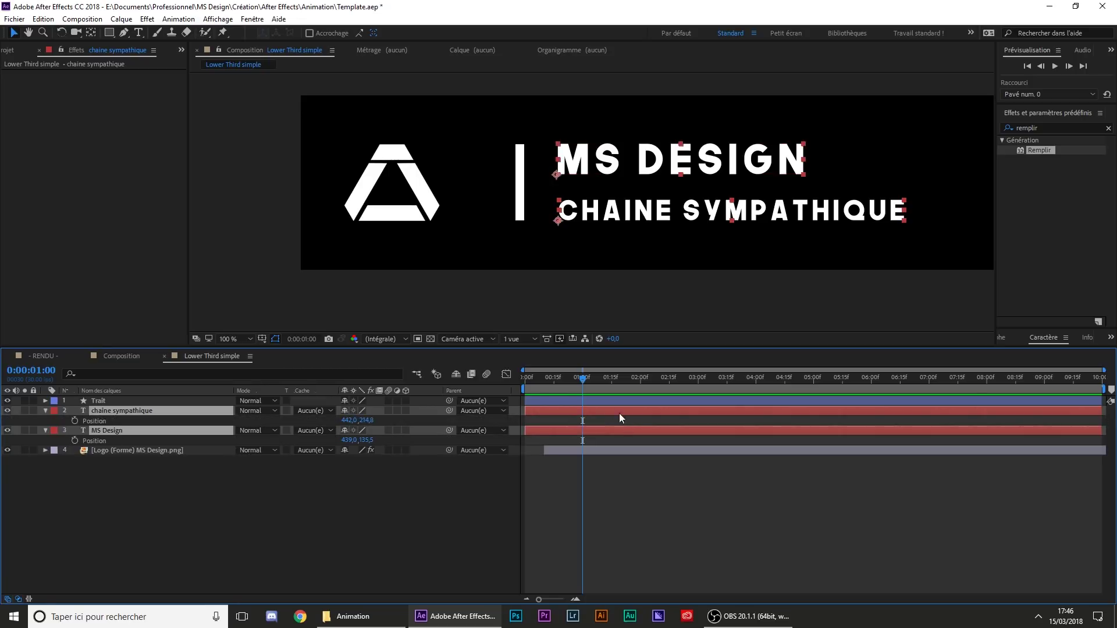
pyautogui.moveTo(582, 380); pyautogui.dragTo(682, 388)
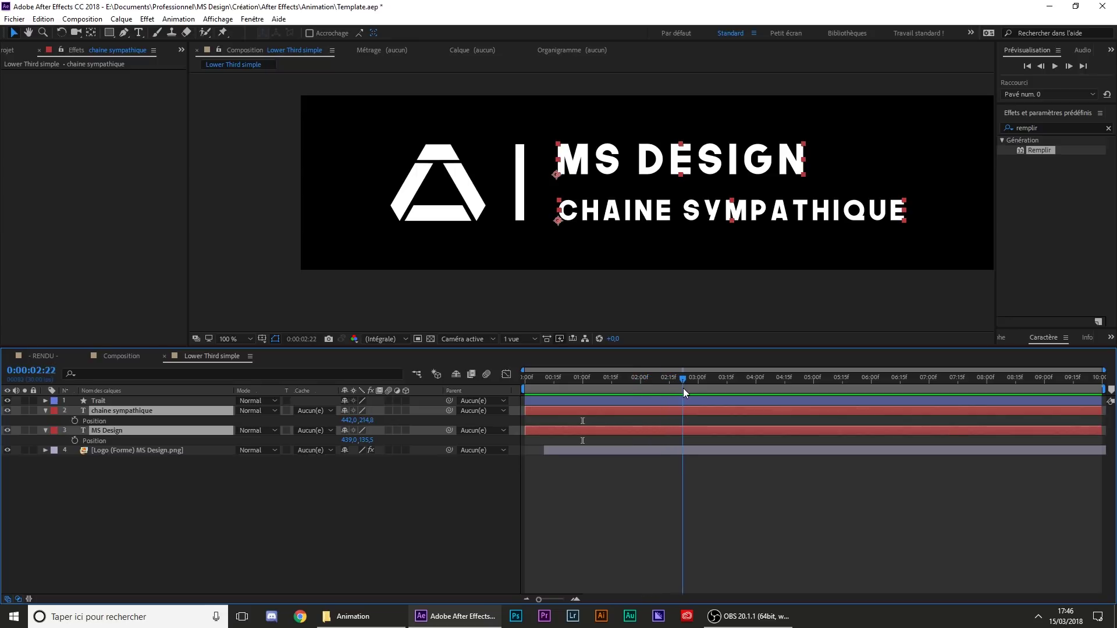
pyautogui.click(75, 422)
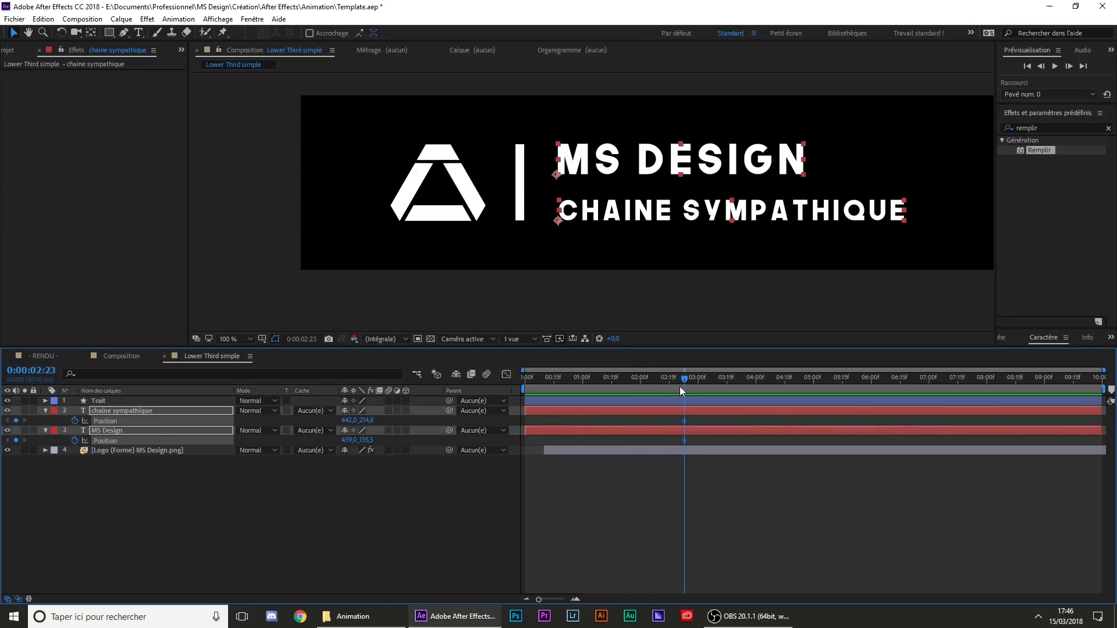
# - At 0:00:01:14, slide both texts horizontally behind the logo, with MS Design at X -60 and chaine sympathique at X -216
pyautogui.moveTo(680, 387); pyautogui.dragTo(609, 385)
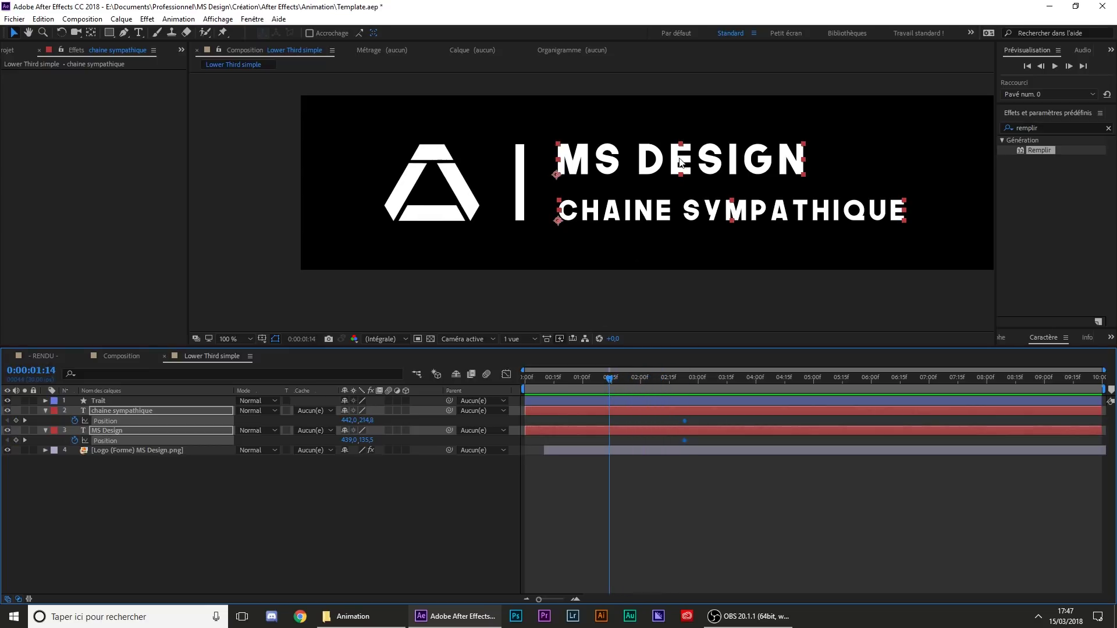
pyautogui.moveTo(732, 160); pyautogui.dragTo(445, 190)
pyautogui.click(585, 514)
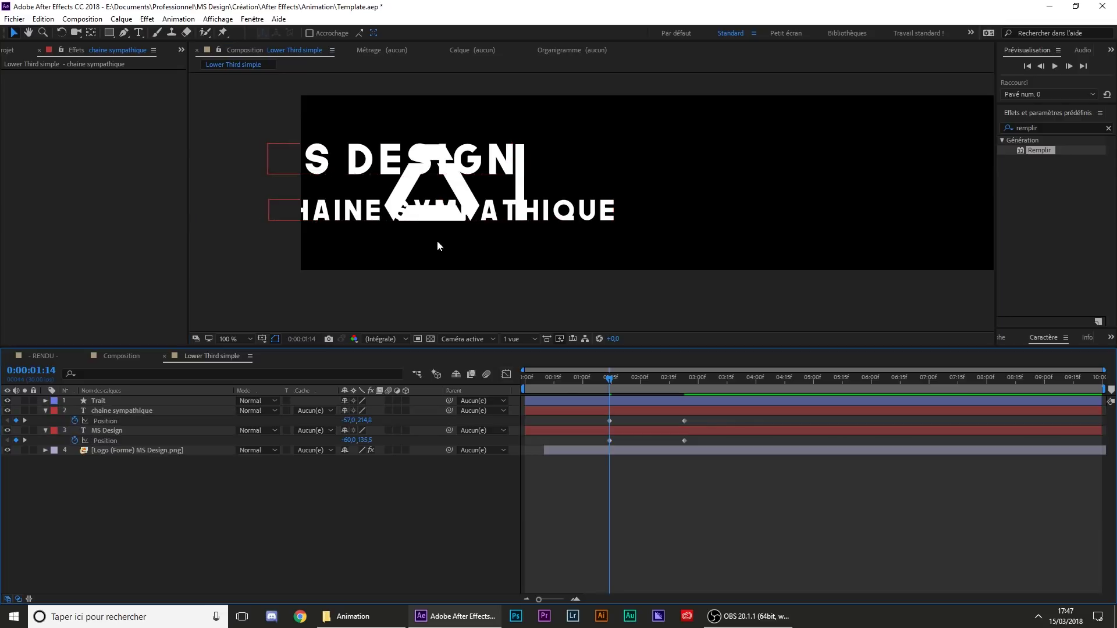
pyautogui.click(494, 216)
pyautogui.moveTo(495, 216); pyautogui.dragTo(402, 216)
pyautogui.click(545, 565)
# - Preview the text slide-in with the work area starting at 0:00:01:01
pyautogui.click(584, 375)
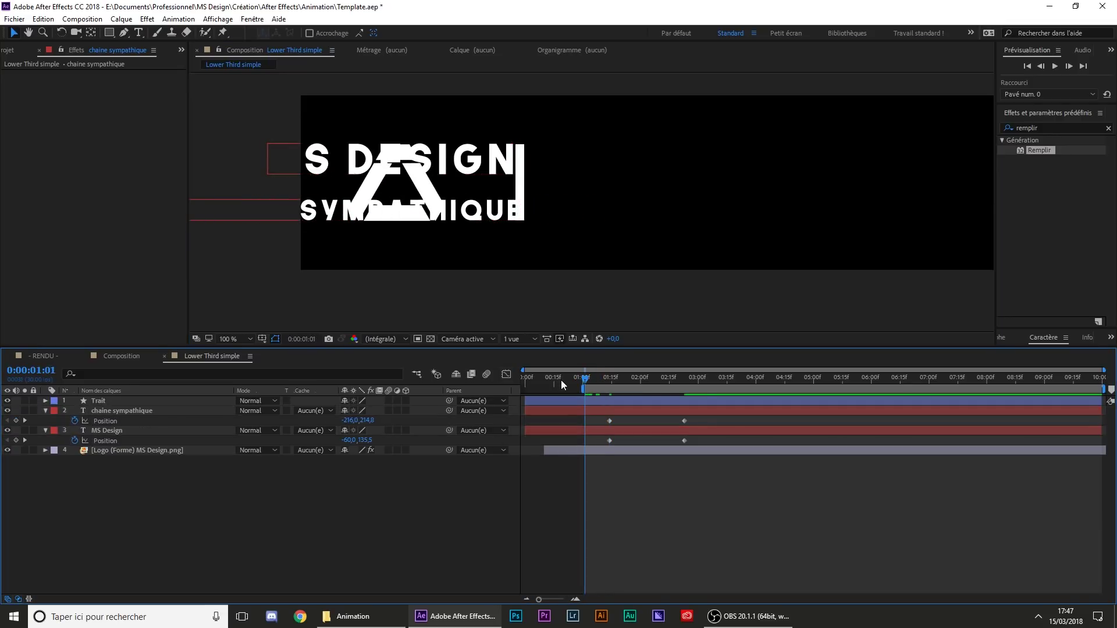
pyautogui.press('space')
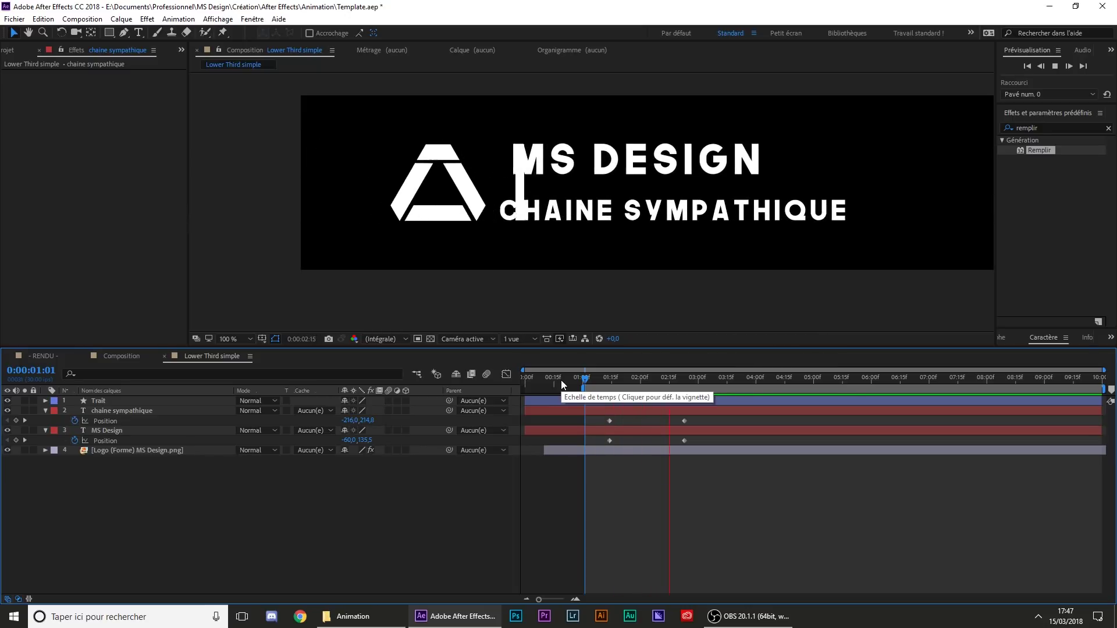
pyautogui.moveTo(615, 378)
pyautogui.mouseDown()
pyautogui.moveTo(680, 379)
pyautogui.moveTo(621, 379)
pyautogui.mouseUp()
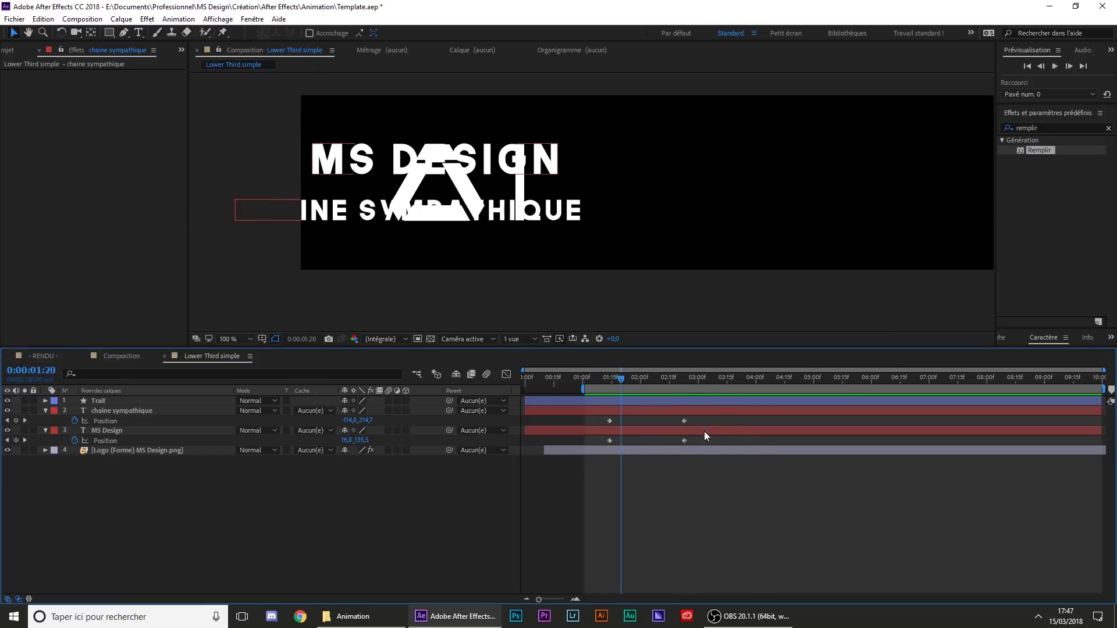
# - In the Graph Editor, apply Easy Ease to the subtitle's Position keyframes and stretch the last keyframe's incoming handle toward the middle
pyautogui.moveTo(693, 423); pyautogui.dragTo(609, 444)
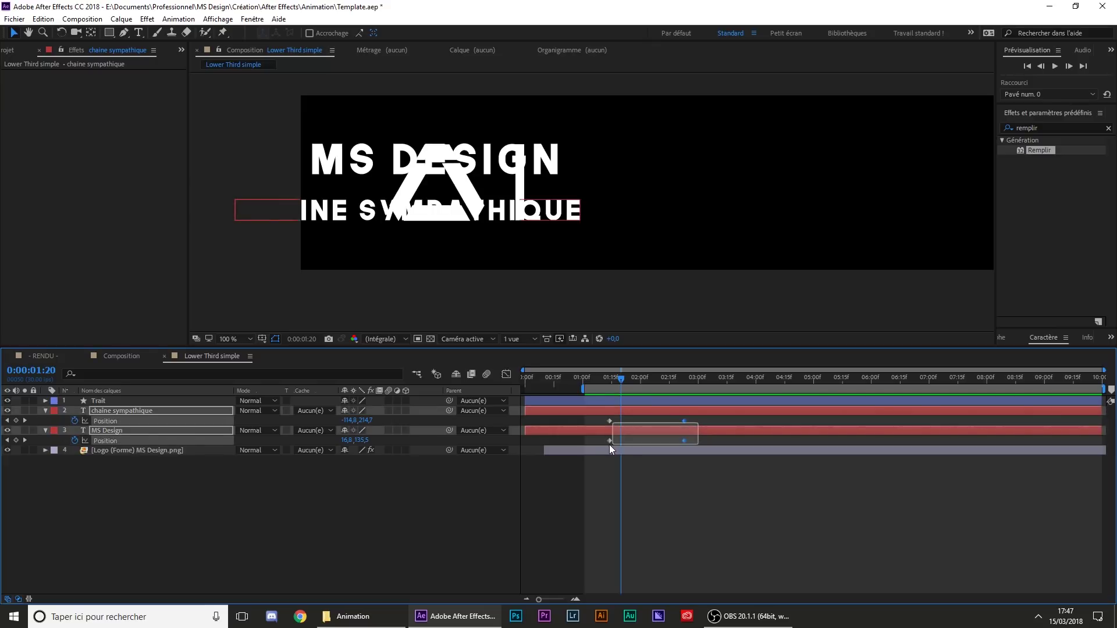
pyautogui.click(505, 375)
pyautogui.click(162, 544)
pyautogui.click(111, 422)
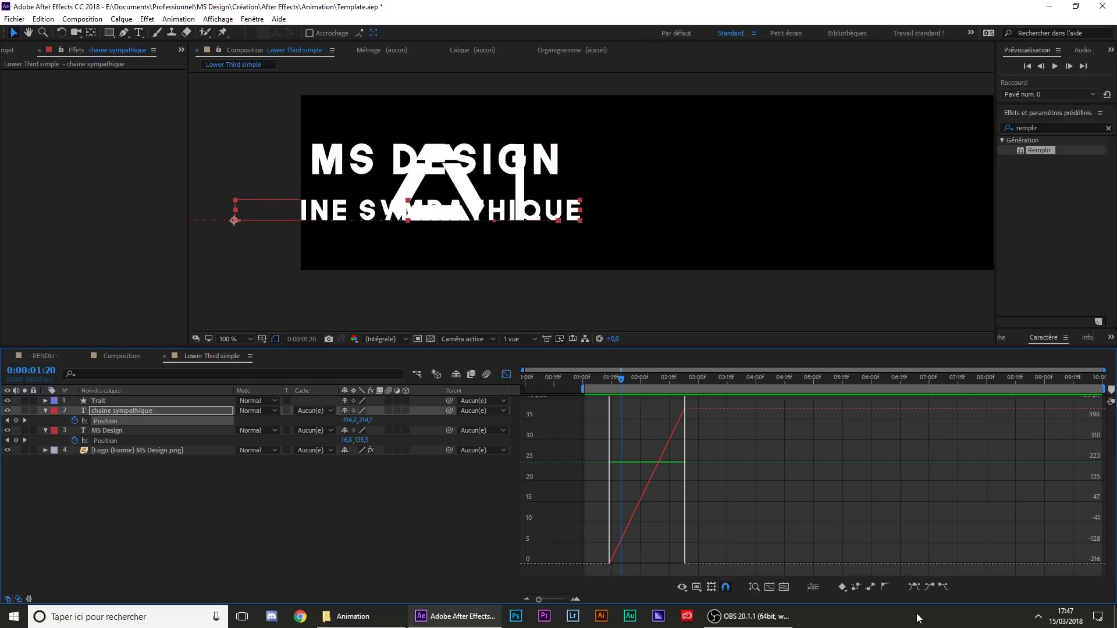
pyautogui.click(916, 591)
pyautogui.click(777, 585)
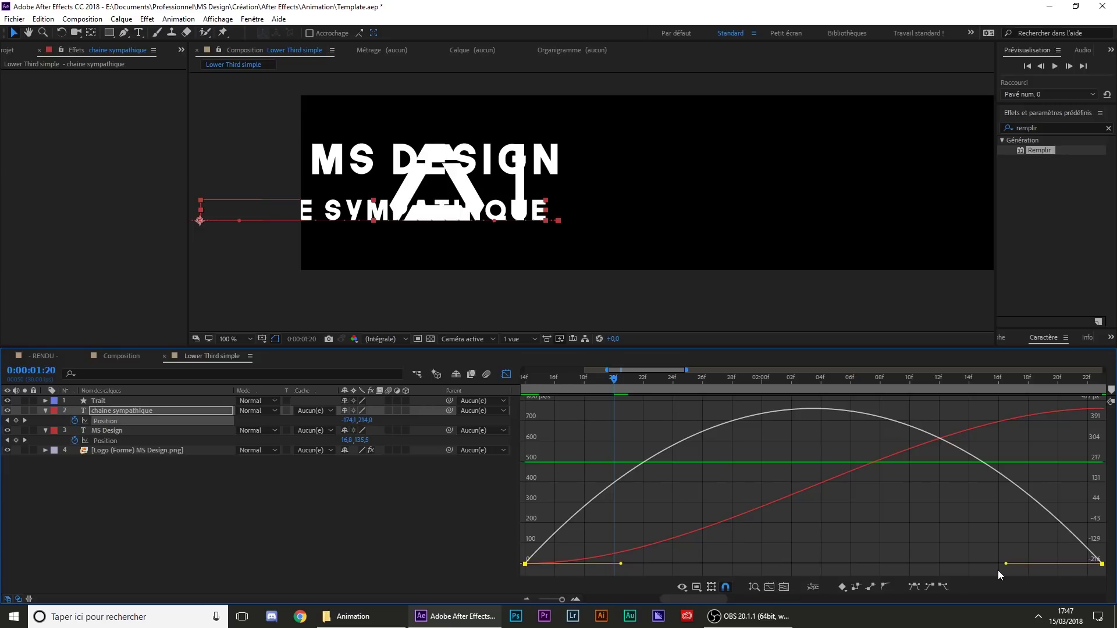
pyautogui.moveTo(1005, 564); pyautogui.dragTo(853, 564)
# - Ease the MS Design layer's Position keyframes the same way, stretching the last incoming handle toward the middle, and leave the Graph Editor
pyautogui.click(115, 442)
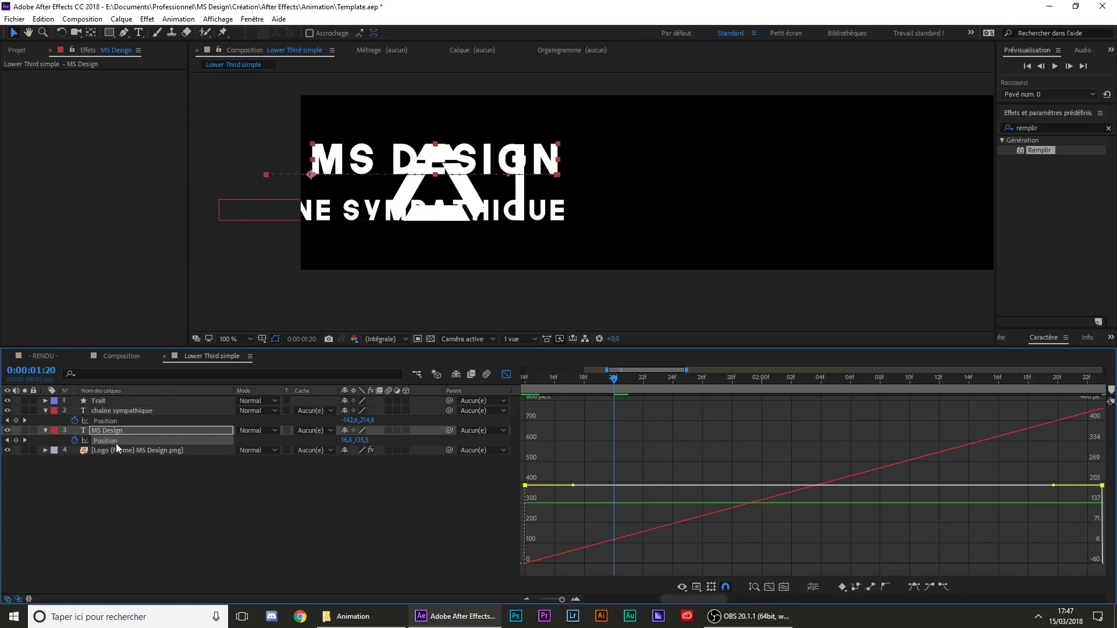
pyautogui.click(909, 591)
pyautogui.click(768, 587)
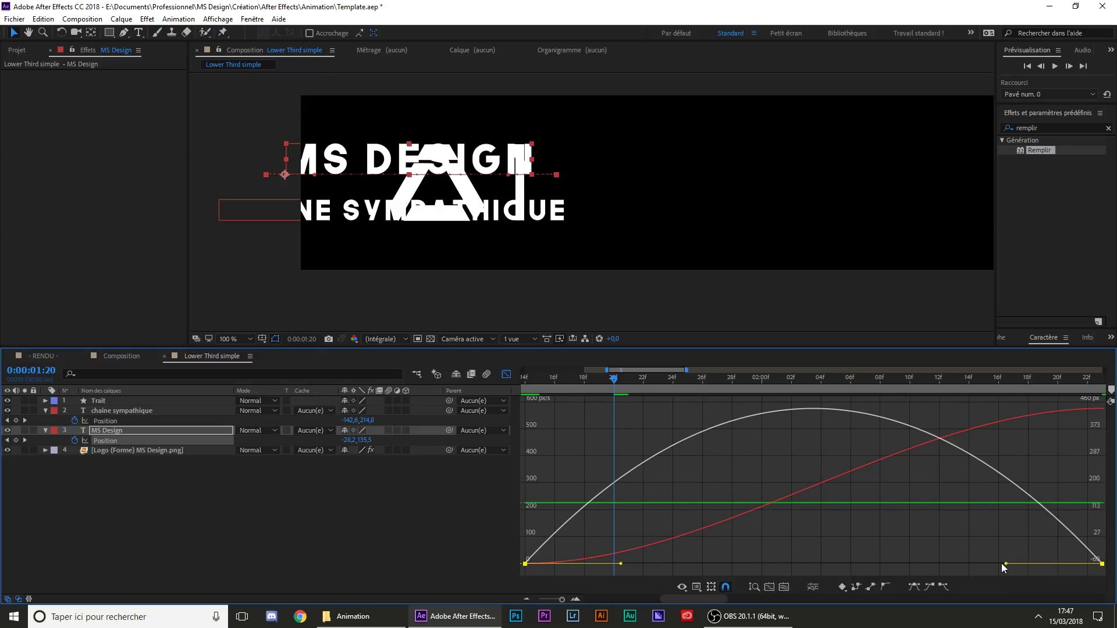
pyautogui.moveTo(1003, 563); pyautogui.dragTo(854, 564)
pyautogui.click(506, 377)
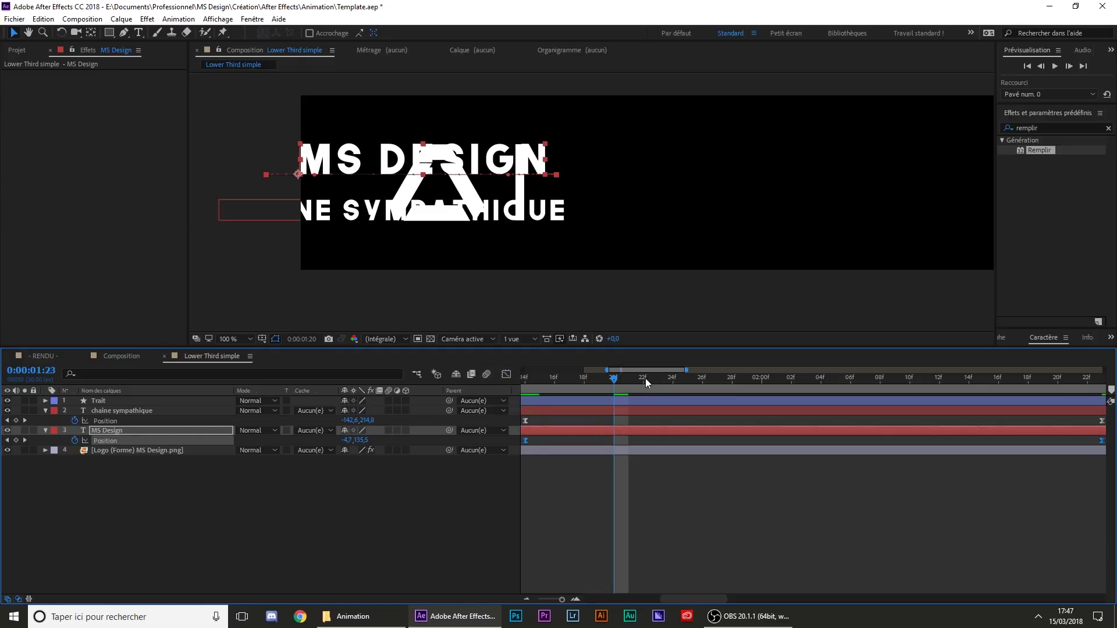
# - Play back the eased text slide-in from 0:00:01:01 and check the frame at 0:00:02:20
pyautogui.click(616, 501)
pyautogui.moveTo(644, 378); pyautogui.dragTo(484, 376)
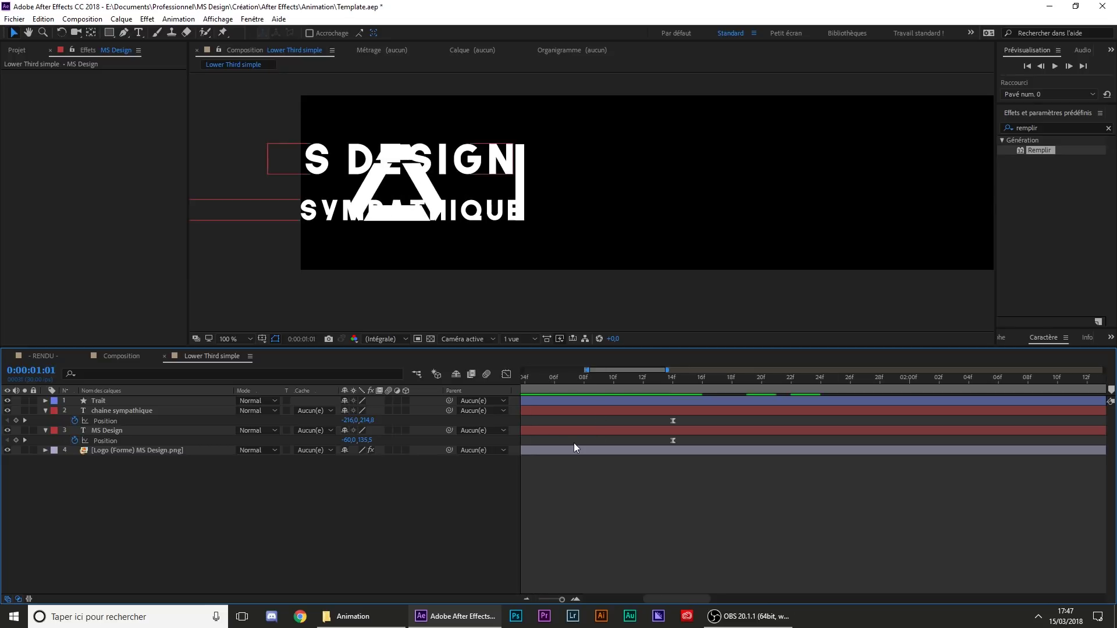
pyautogui.scroll(-5, 574, 446)
pyautogui.press('space')
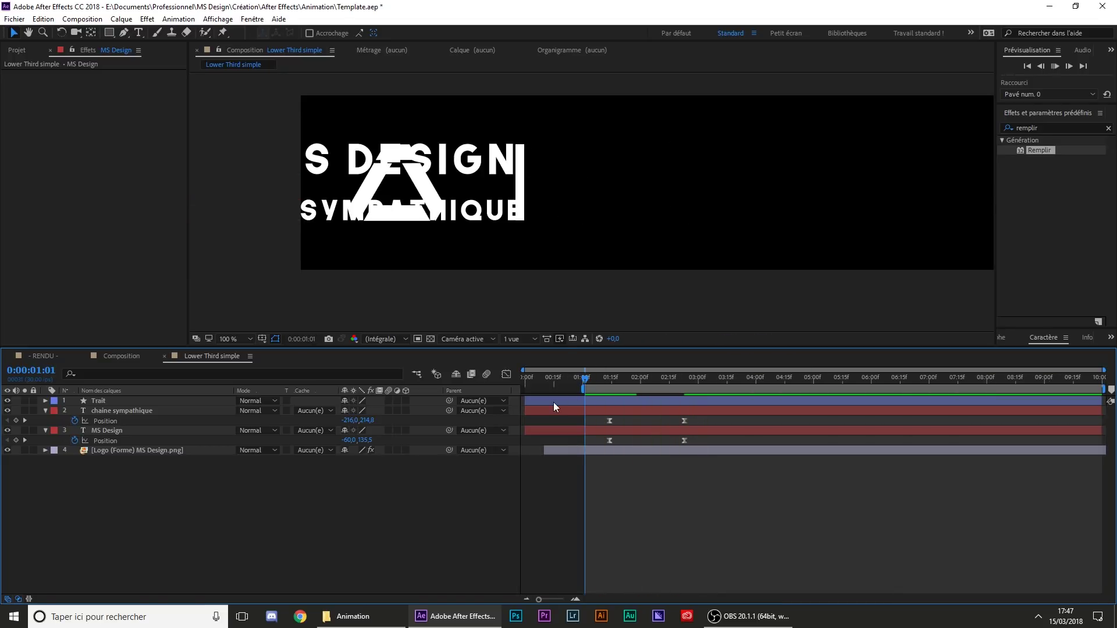
pyautogui.click(680, 377)
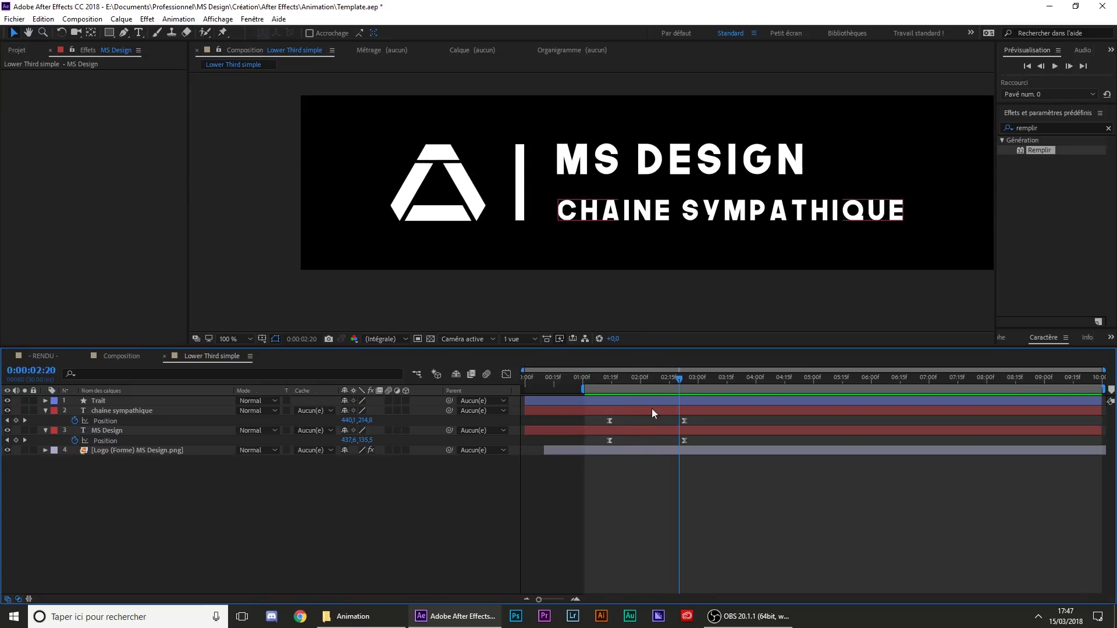
# - Move both text layers' first Position keyframes to just before 0:00:01:00 and preview the whole animation from the start
pyautogui.moveTo(622, 419); pyautogui.dragTo(585, 424)
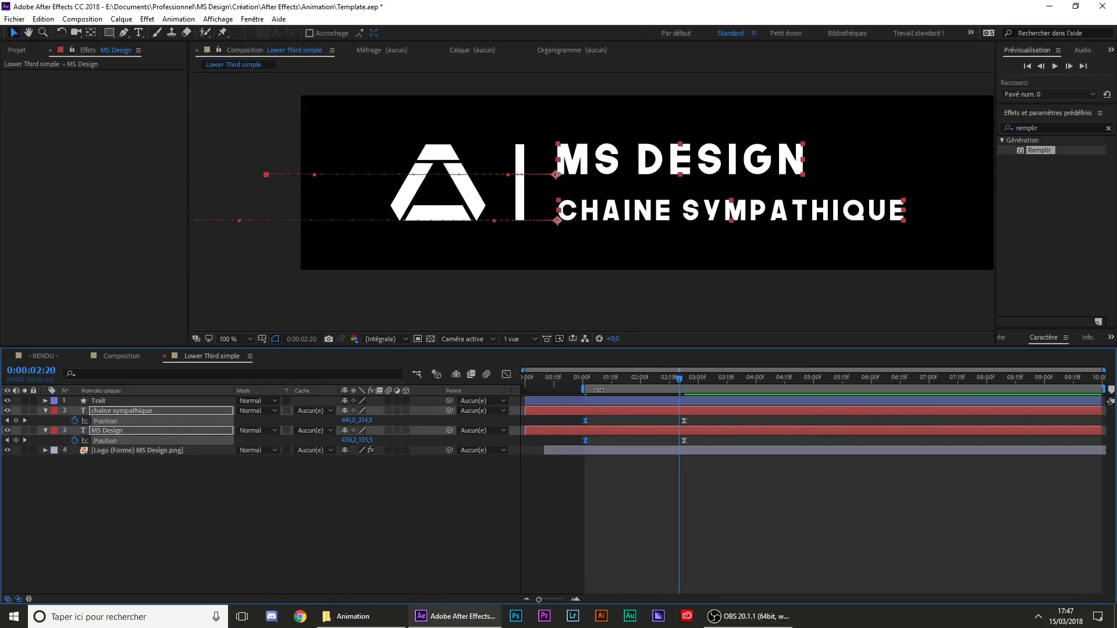
pyautogui.moveTo(611, 378); pyautogui.dragTo(521, 387)
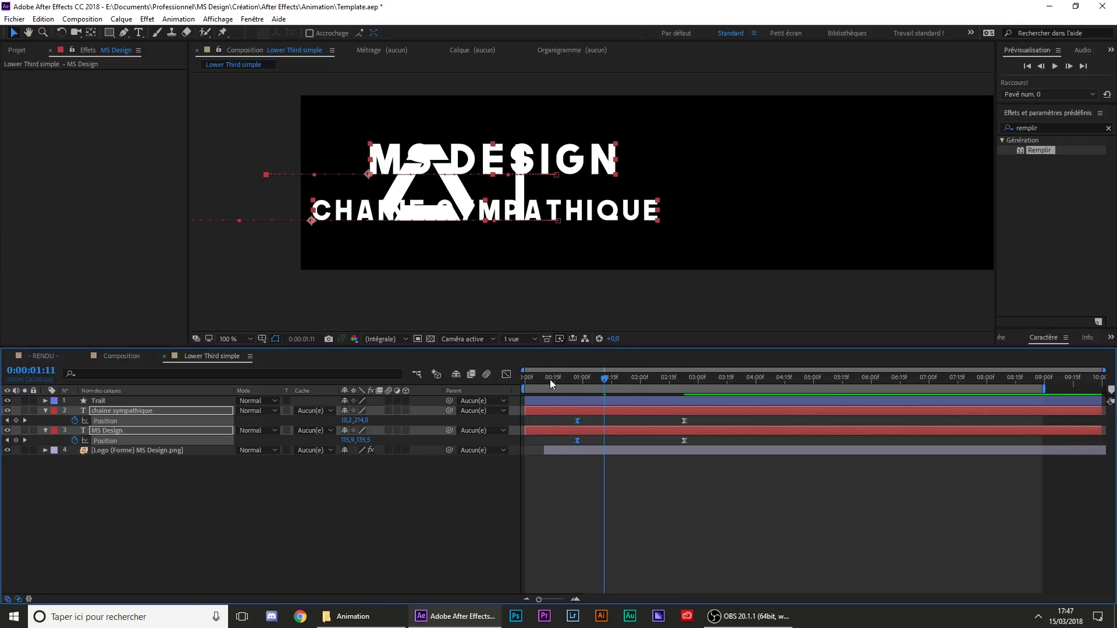
pyautogui.press('space')
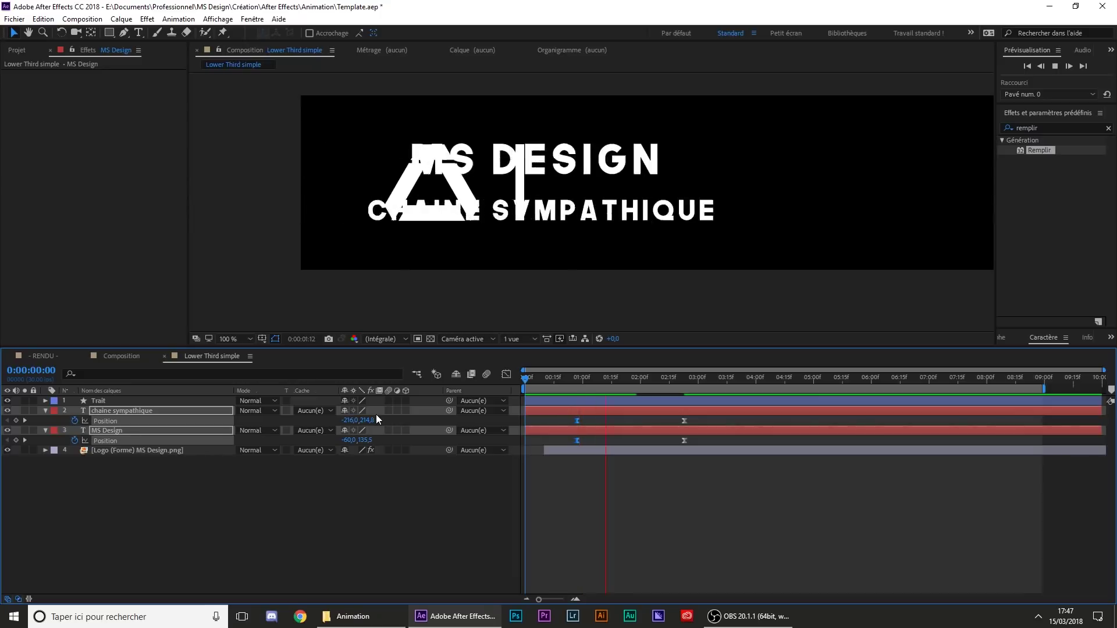
pyautogui.click(612, 380)
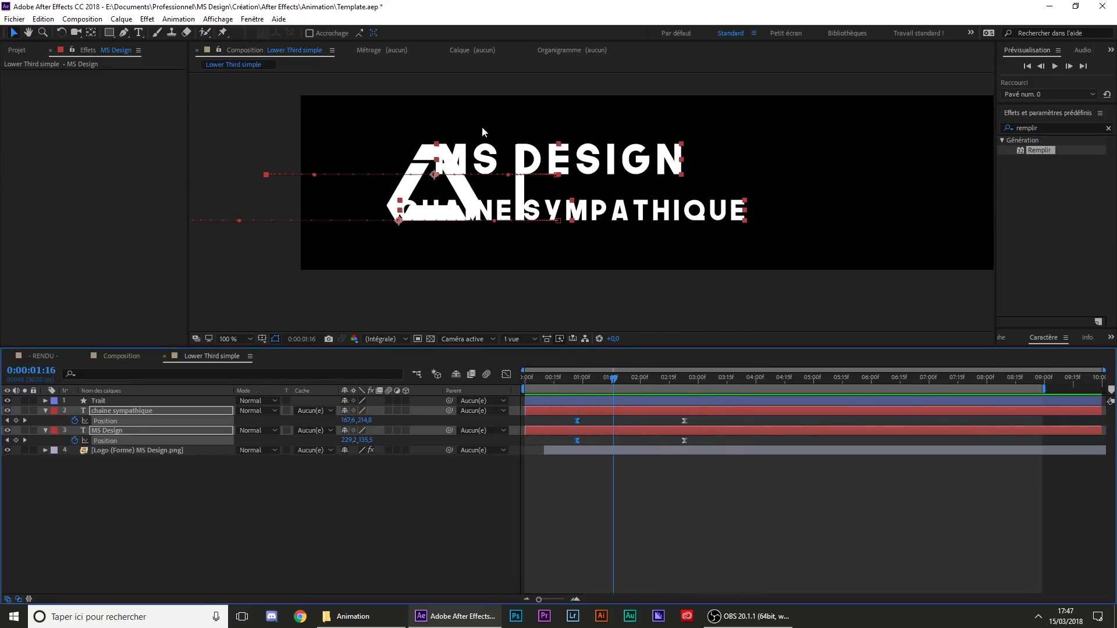
pyautogui.click(676, 512)
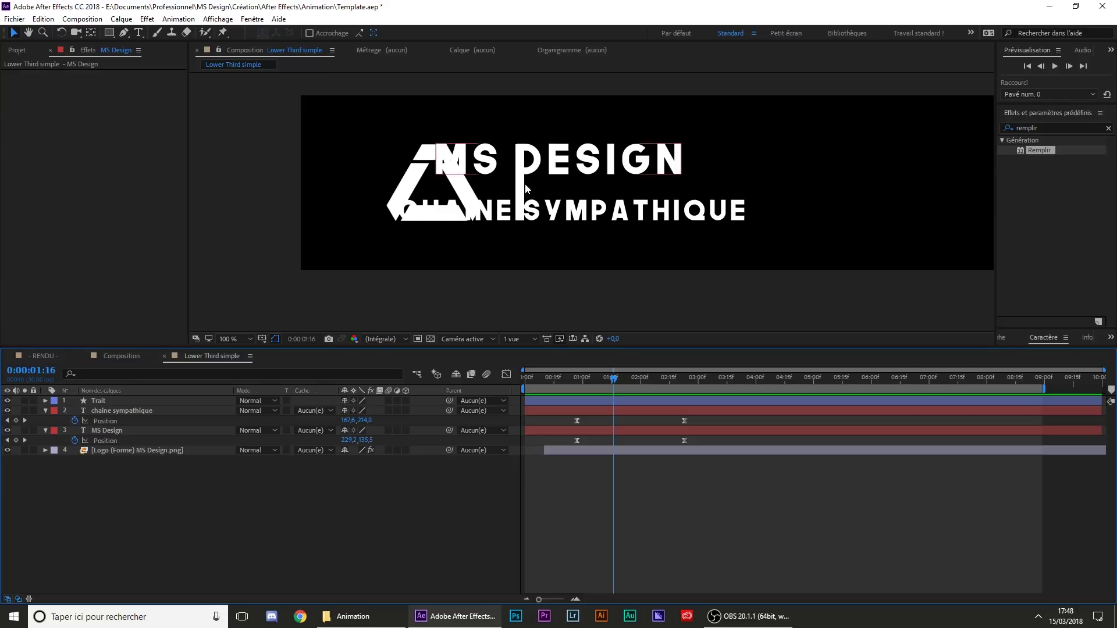
pyautogui.click(44, 431)
pyautogui.click(46, 411)
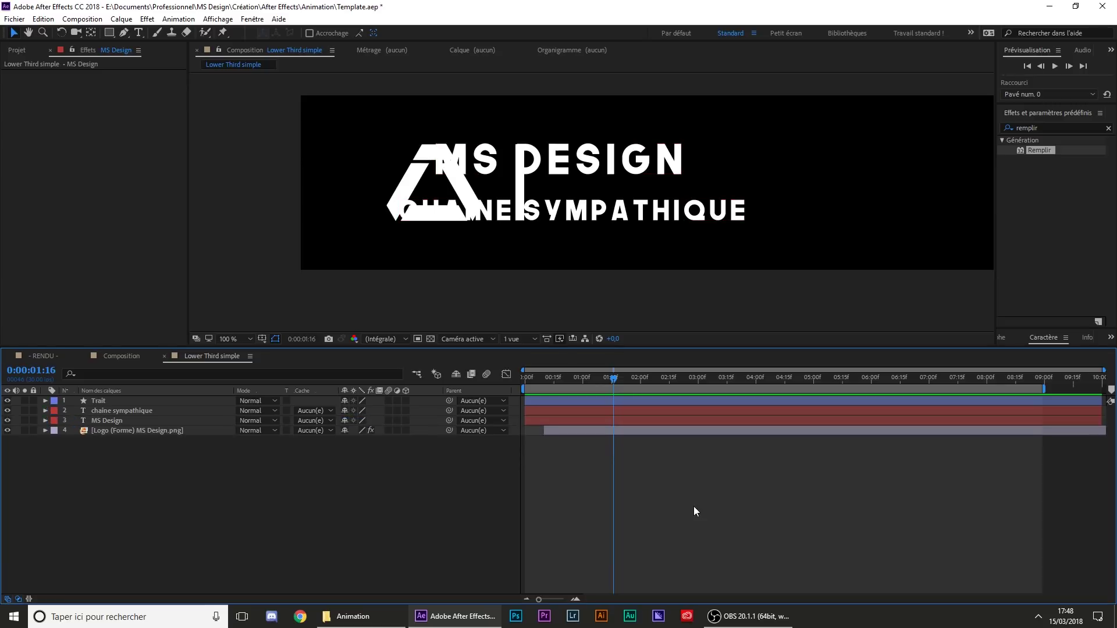
# - Draw a rectangle over the logo area reaching to the separator, with no stroke and a solid red fill
pyautogui.click(109, 32)
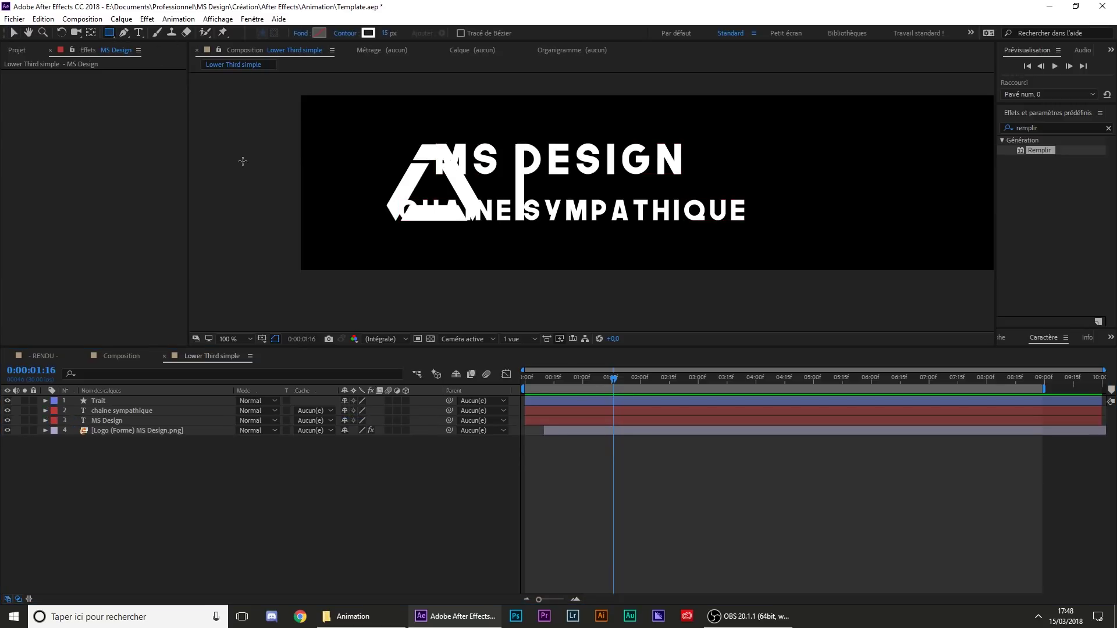
pyautogui.moveTo(251, 127)
pyautogui.mouseDown()
pyautogui.moveTo(414, 181)
pyautogui.moveTo(518, 239)
pyautogui.mouseUp()
pyautogui.click(351, 33)
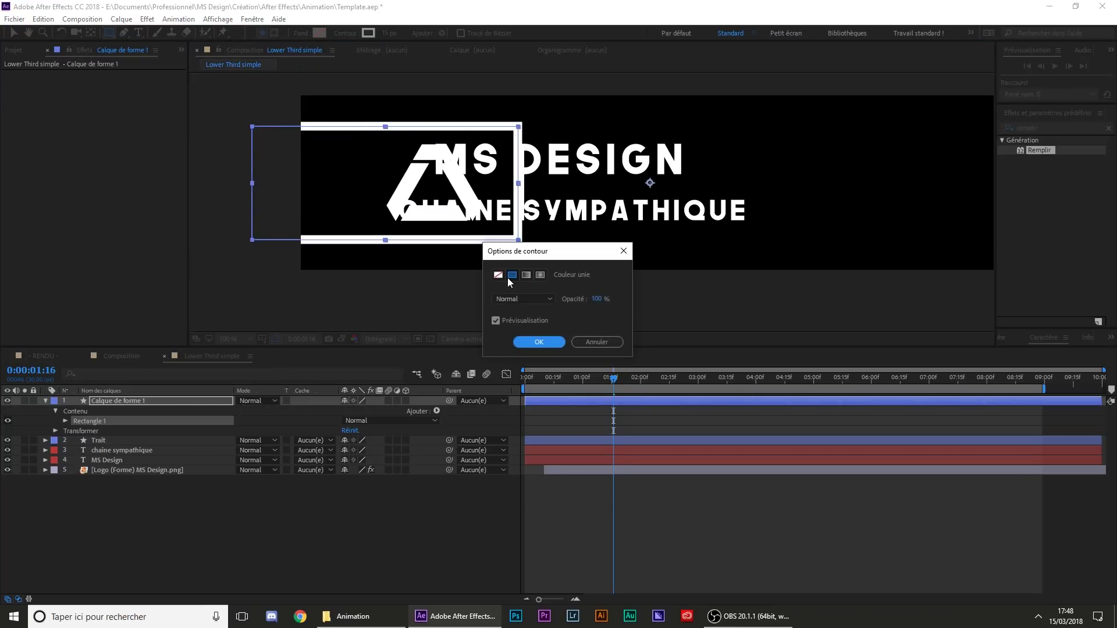
pyautogui.click(498, 274)
pyautogui.click(538, 341)
pyautogui.click(306, 35)
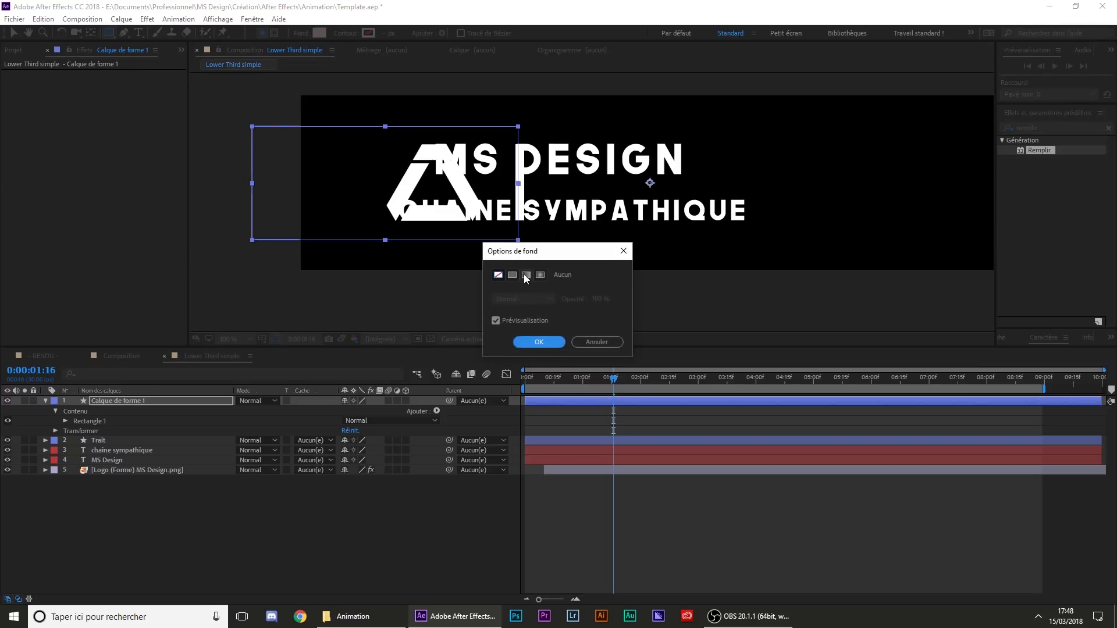
pyautogui.click(513, 275)
pyautogui.click(526, 341)
# - Shift the red rectangle sideways until its inner edge lines up with the separator's far edge, next to the text
pyautogui.scroll(1, 546, 210)
pyautogui.scroll(1, 547, 211)
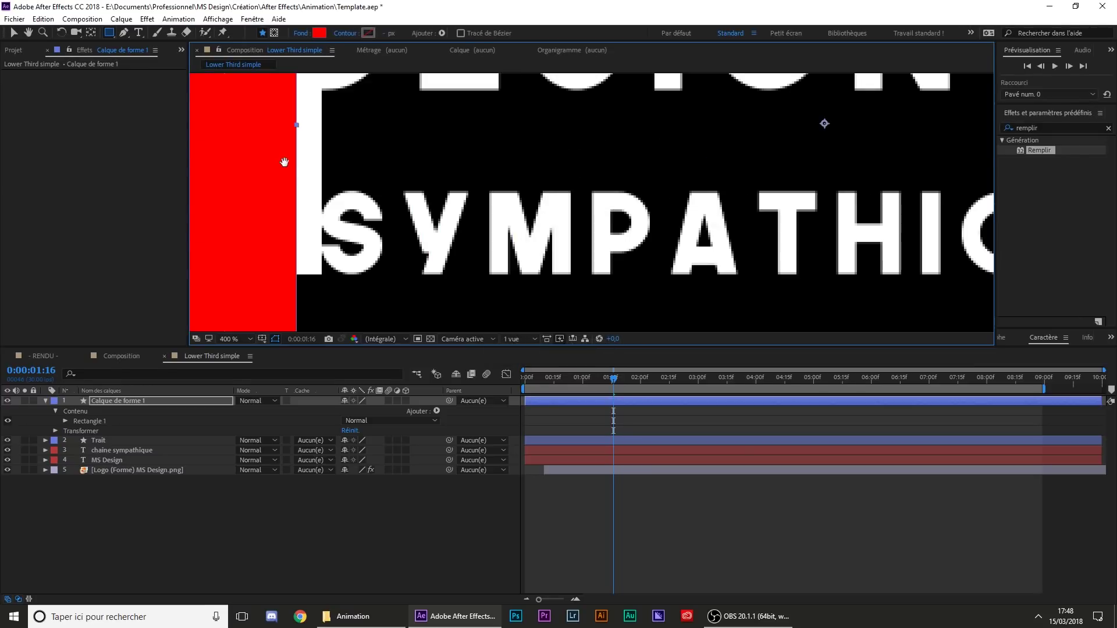
pyautogui.moveTo(284, 162); pyautogui.dragTo(479, 267)
pyautogui.click(13, 33)
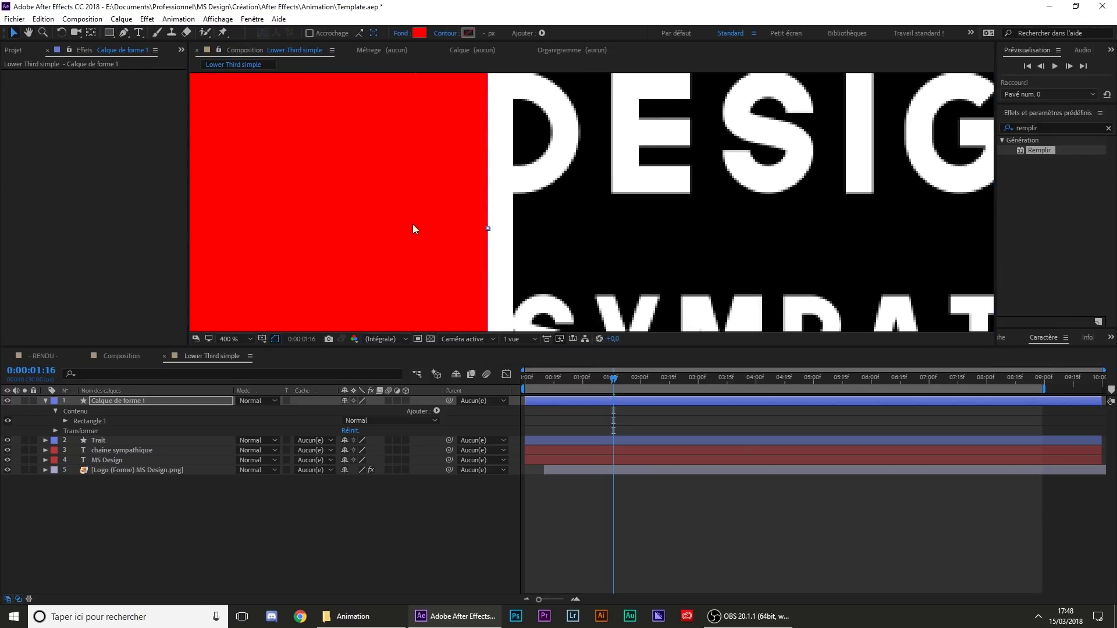
pyautogui.moveTo(466, 233); pyautogui.dragTo(485, 231)
pyautogui.press('Right')
pyautogui.press('Right')
pyautogui.press('Right')
pyautogui.press('Right')
pyautogui.press('Right')
pyautogui.press('Right')
pyautogui.press('Right')
pyautogui.press('Right')
pyautogui.press('Right')
pyautogui.press('Right')
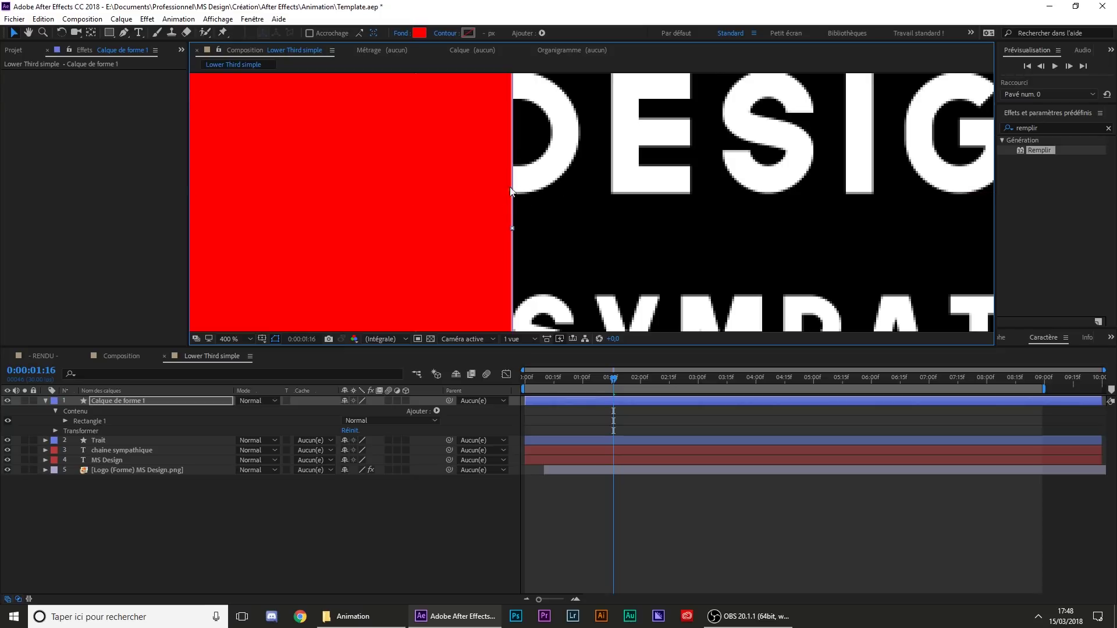
pyautogui.click(647, 411)
pyautogui.scroll(-2, 616, 226)
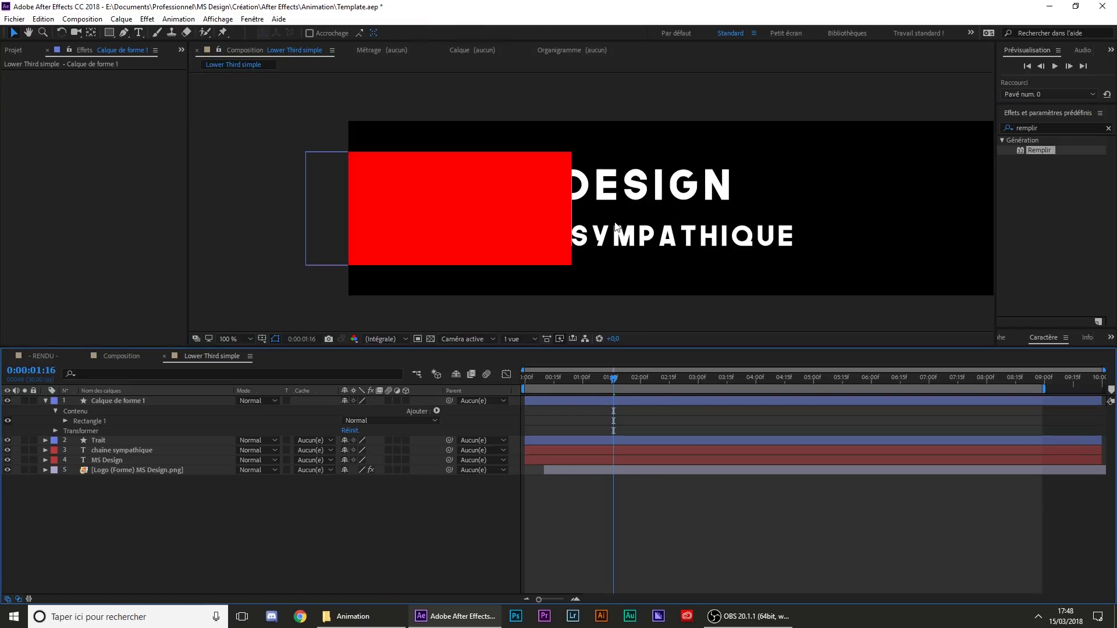
pyautogui.press('space')
pyautogui.moveTo(559, 205)
pyautogui.mouseDown()
pyautogui.moveTo(591, 205)
pyautogui.moveTo(567, 193)
pyautogui.mouseUp()
# - Duplicate the red rectangle layer, then rename the original cache 1 and the duplicate cache 2
pyautogui.click(45, 400)
pyautogui.click(109, 402)
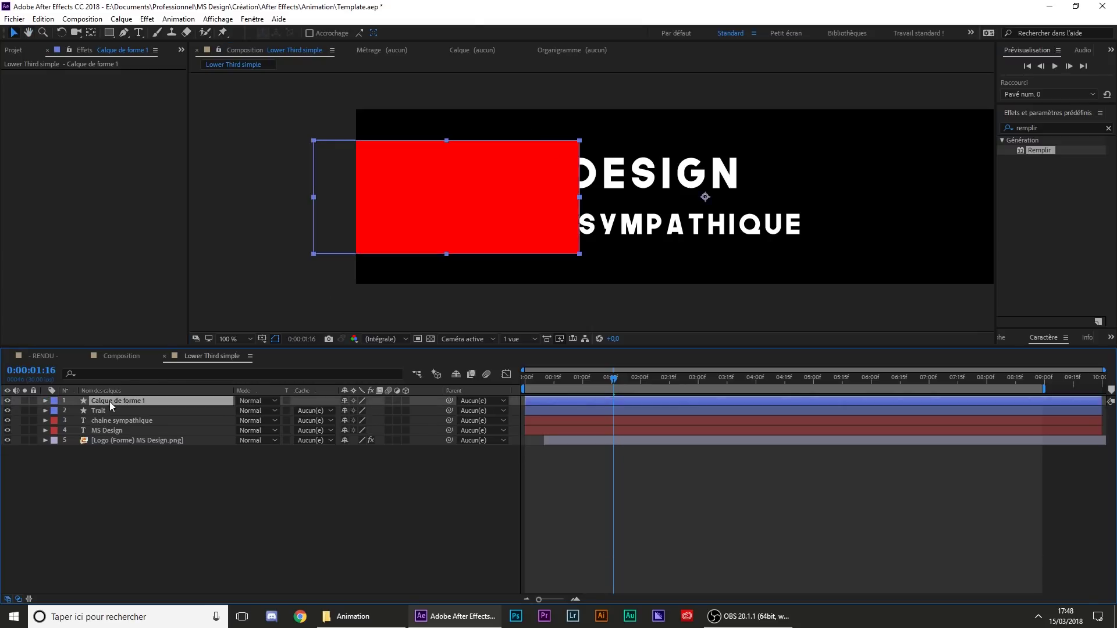
pyautogui.hotkey('ctrl', 'd')
pyautogui.click(127, 409)
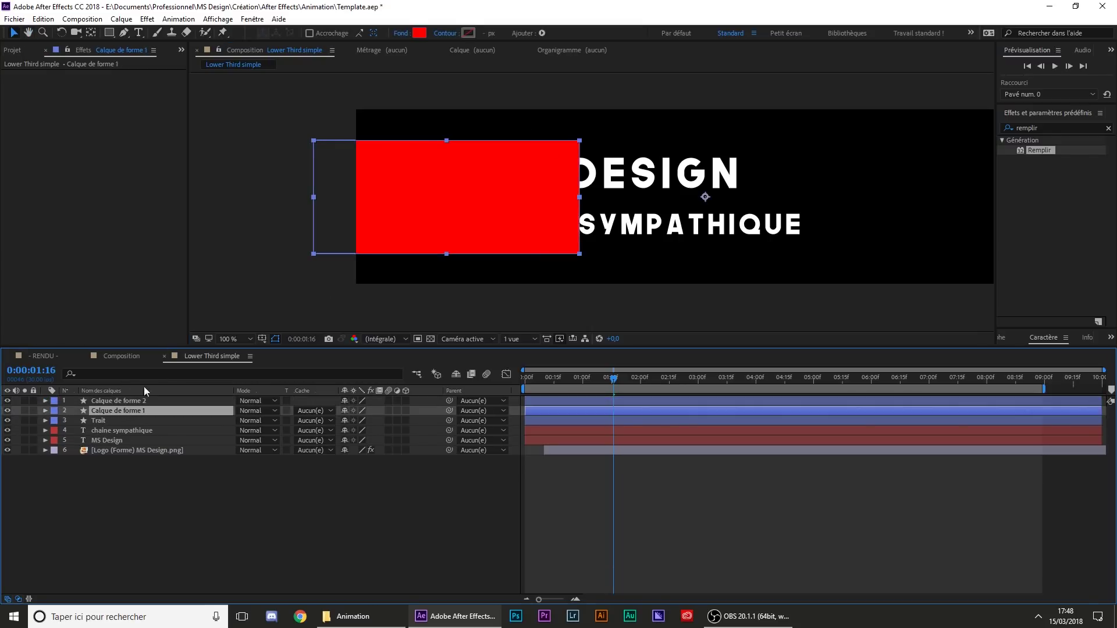
pyautogui.press('Return')
pyautogui.write('cache 1')
pyautogui.press('Return')
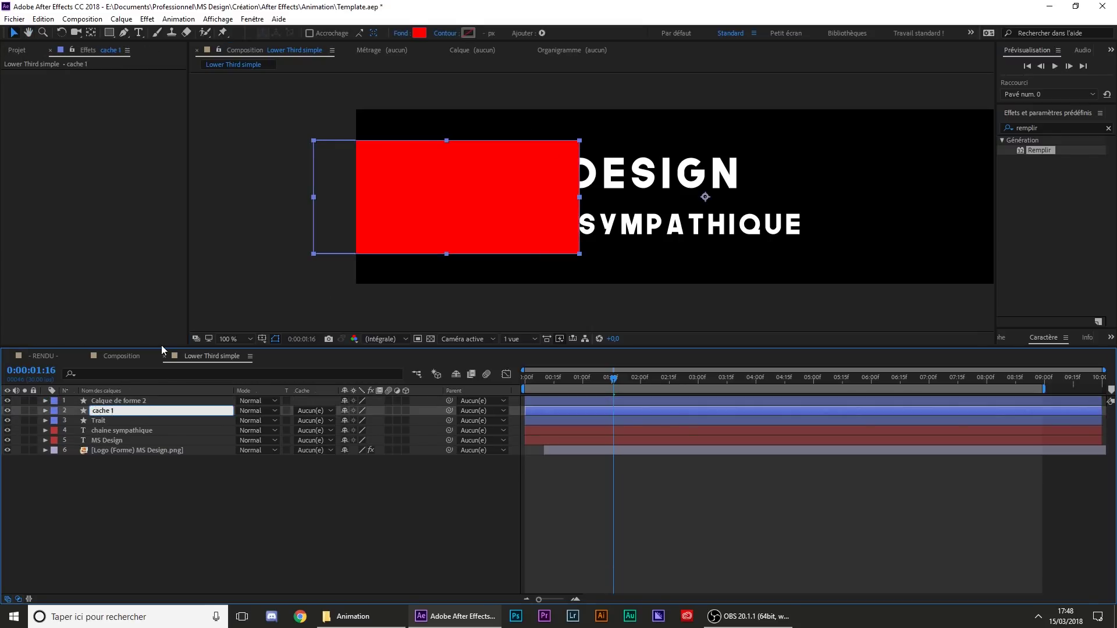
pyautogui.hotkey('ctrl', 'Up')
pyautogui.press('Return')
pyautogui.write('cache')
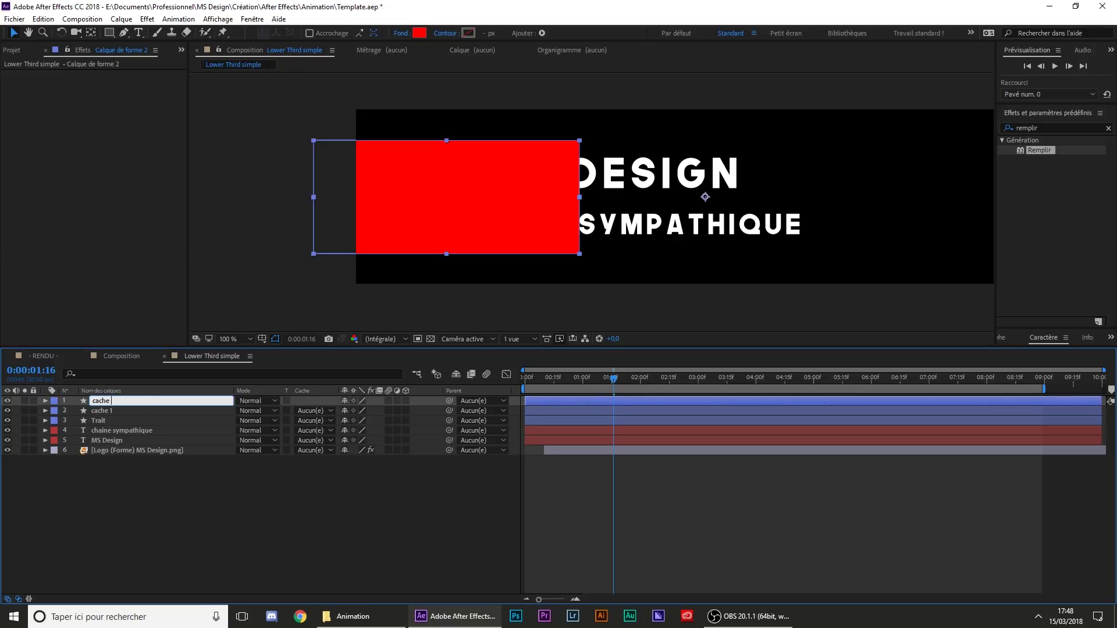
pyautogui.write(' 2')
pyautogui.press('Return')
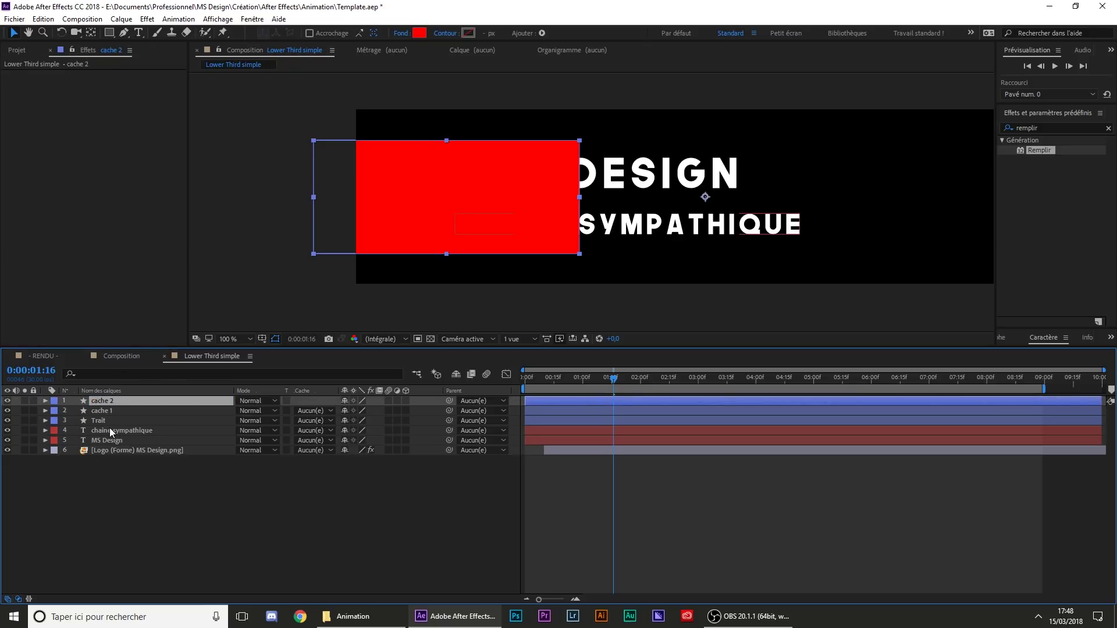
# - Hide the cache 2 layer and move cache 1 directly above the MS Design layer
pyautogui.click(100, 410)
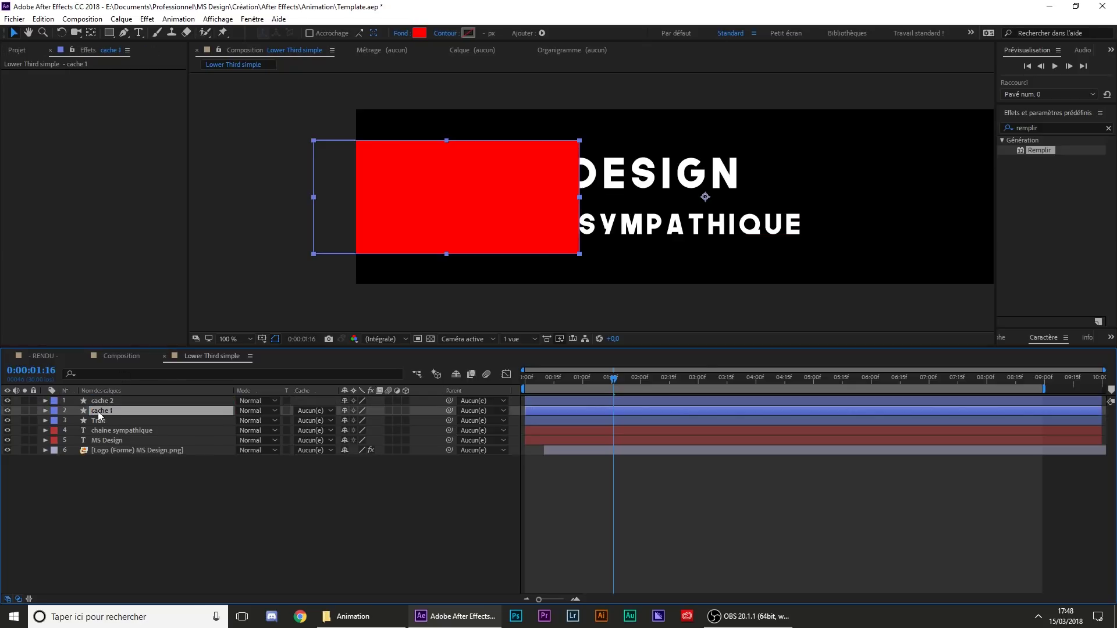
pyautogui.click(8, 401)
pyautogui.moveTo(93, 409); pyautogui.dragTo(108, 437)
# - Set the MS Design layer's track matte to Alpha inversé cache 1 and check the masking at 0:00:01:17
pyautogui.click(107, 441)
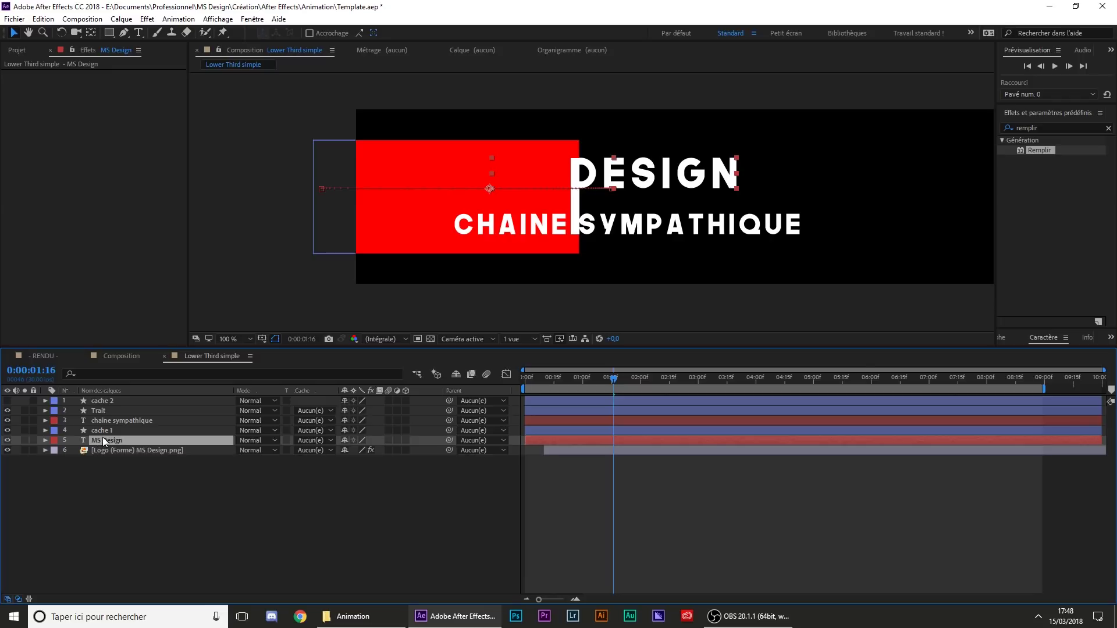
pyautogui.click(110, 433)
pyautogui.click(106, 440)
pyautogui.click(310, 441)
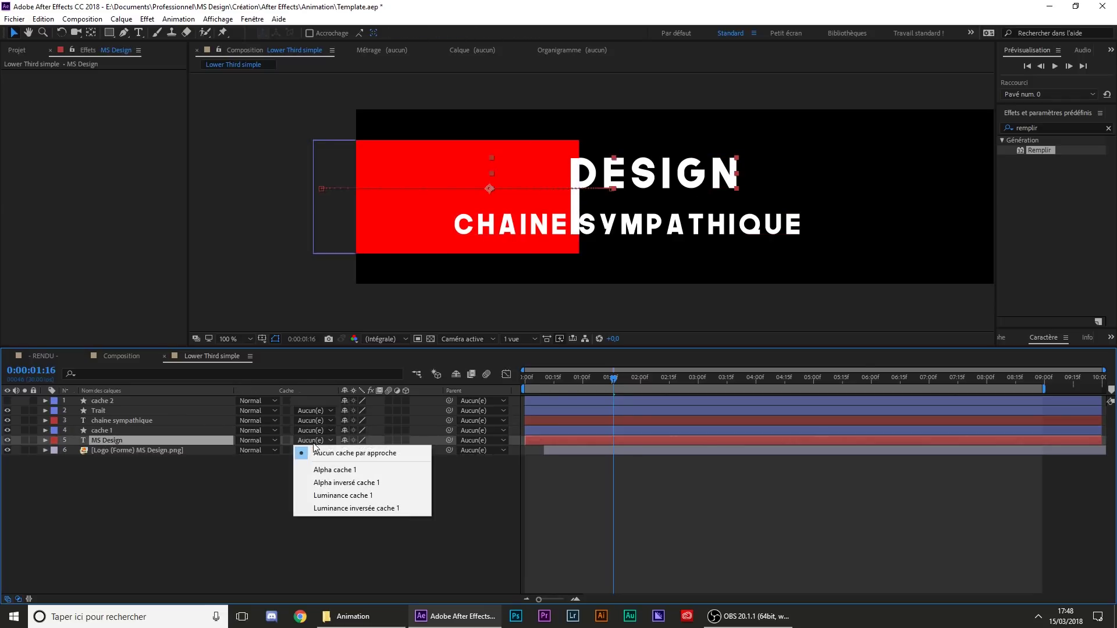
pyautogui.click(356, 487)
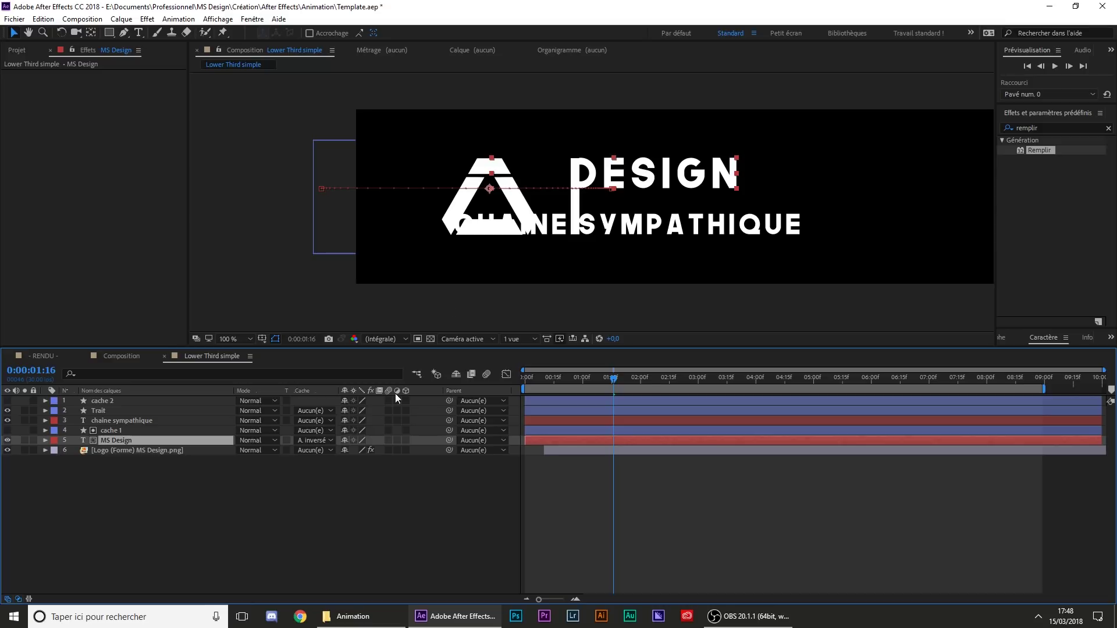
pyautogui.click(326, 444)
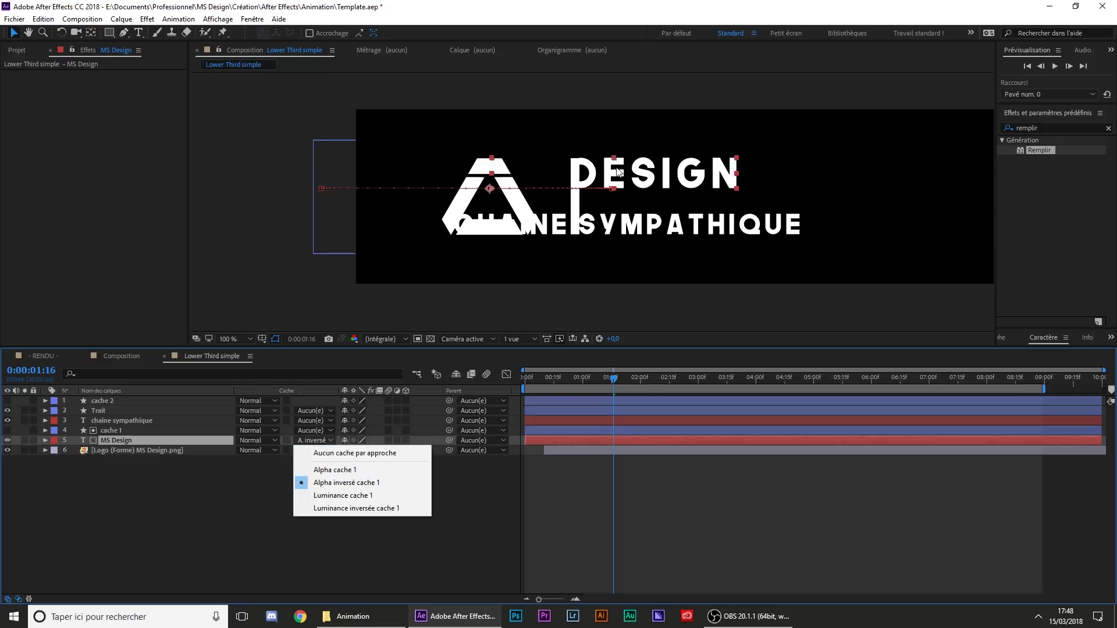
pyautogui.moveTo(621, 381)
pyautogui.mouseDown()
pyautogui.moveTo(537, 380)
pyautogui.moveTo(630, 378)
pyautogui.moveTo(615, 375)
pyautogui.mouseUp()
# - Move cache 2 directly above the chaine sympathique layer and set that text's track matte to Alpha inversé cache 2
pyautogui.click(105, 403)
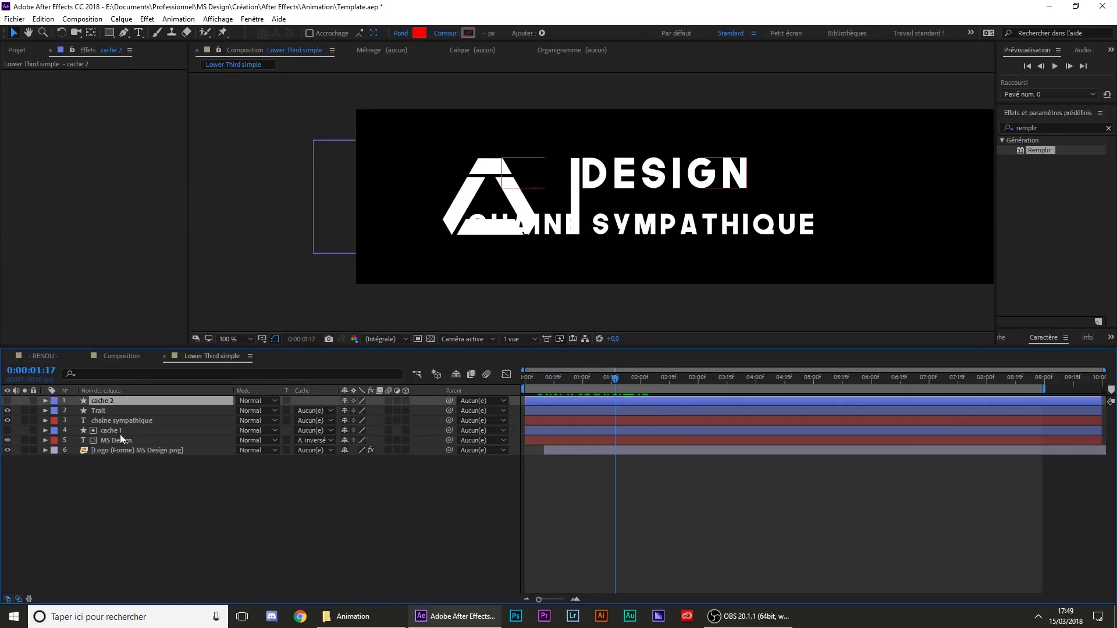
pyautogui.click(106, 421)
pyautogui.click(100, 402)
pyautogui.moveTo(99, 400); pyautogui.dragTo(117, 416)
pyautogui.click(118, 419)
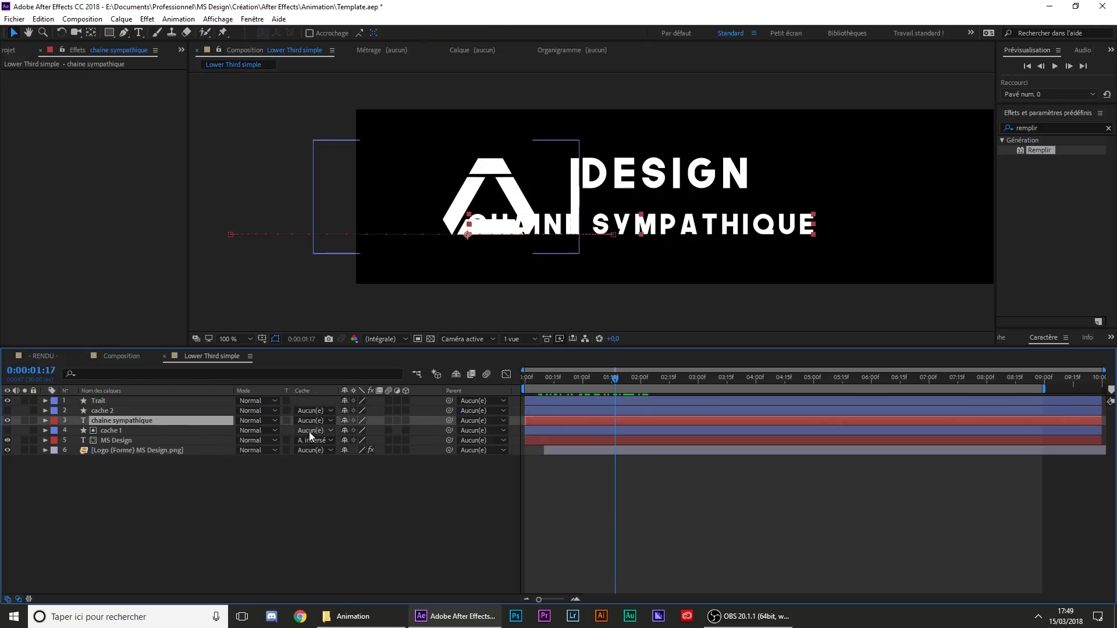
pyautogui.click(330, 421)
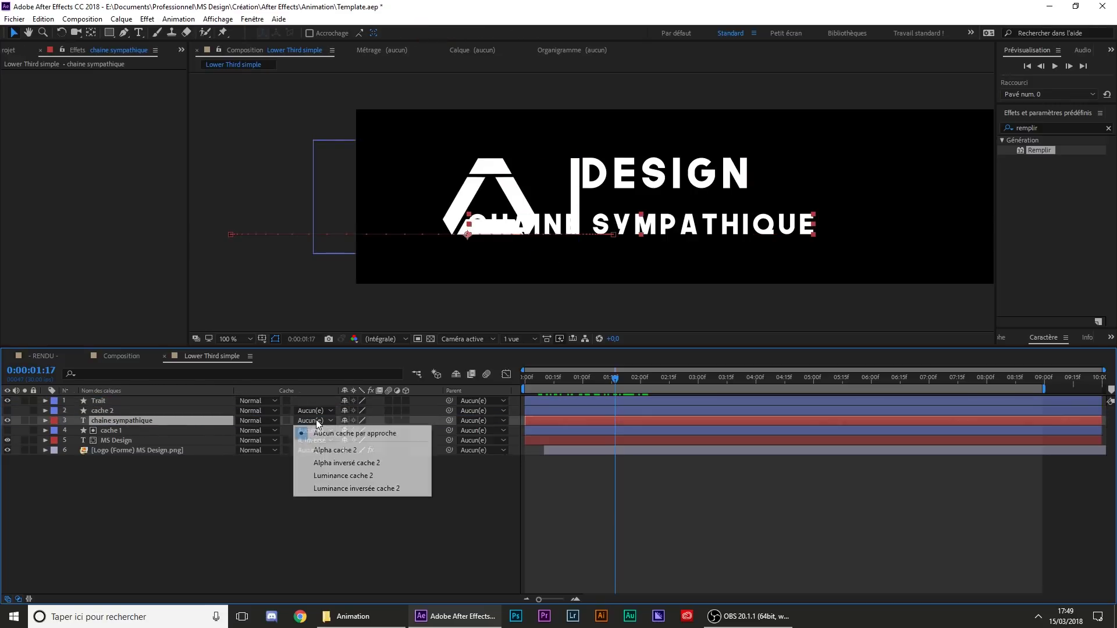
pyautogui.click(357, 464)
pyautogui.click(388, 486)
# - Play back the masked lower third from the start, scrub through it, and save the project
pyautogui.moveTo(614, 378); pyautogui.dragTo(519, 376)
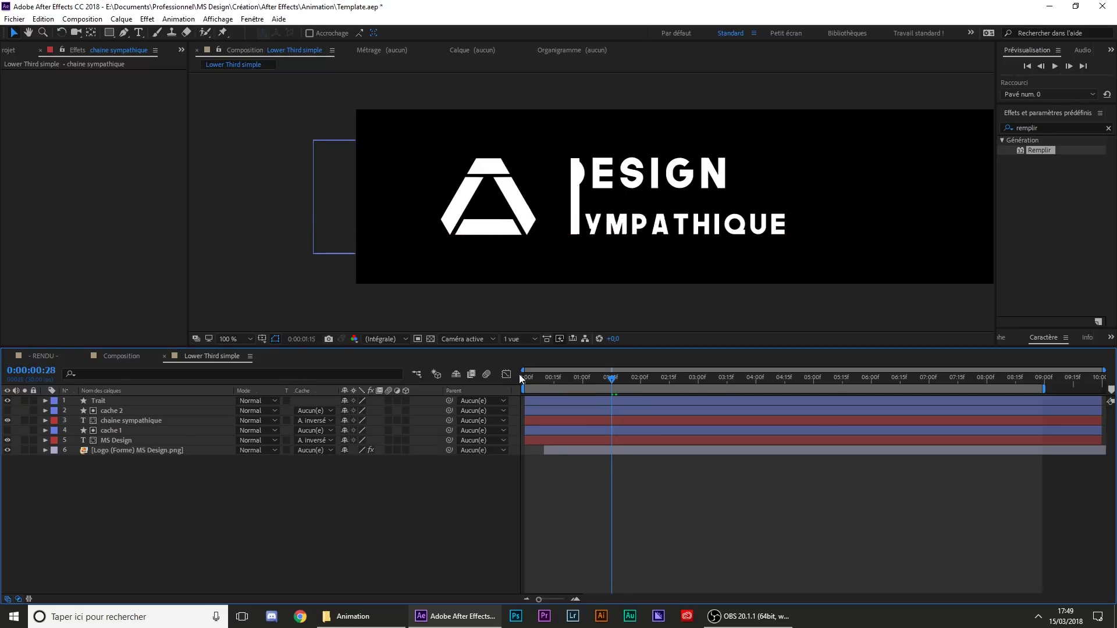
pyautogui.press('space')
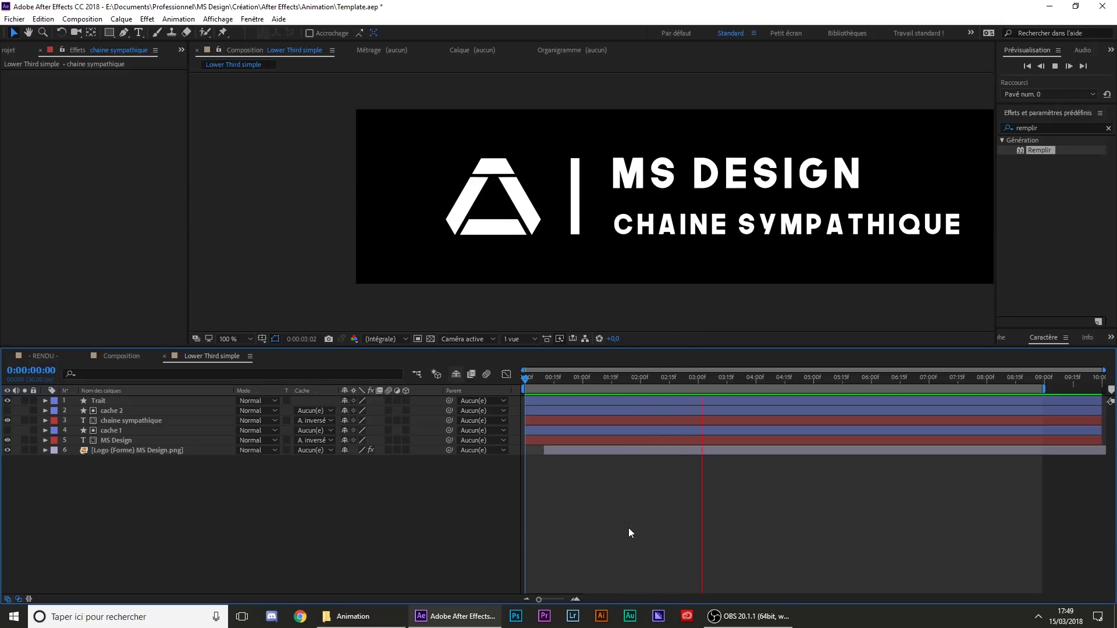
pyautogui.moveTo(694, 380); pyautogui.dragTo(491, 378)
pyautogui.press('space')
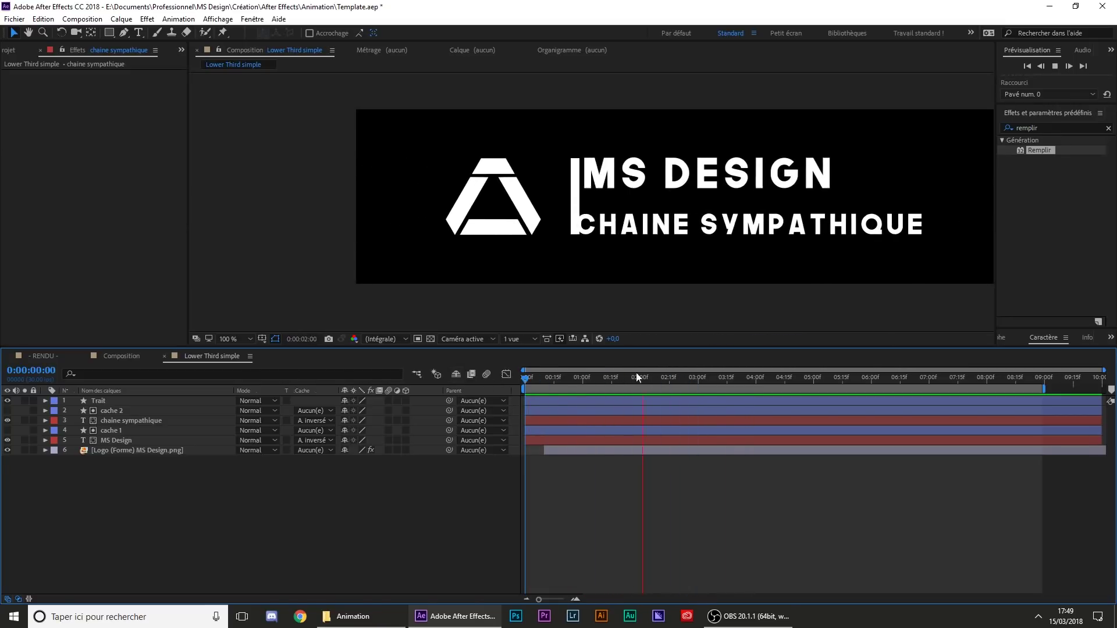
pyautogui.moveTo(683, 382); pyautogui.dragTo(758, 385)
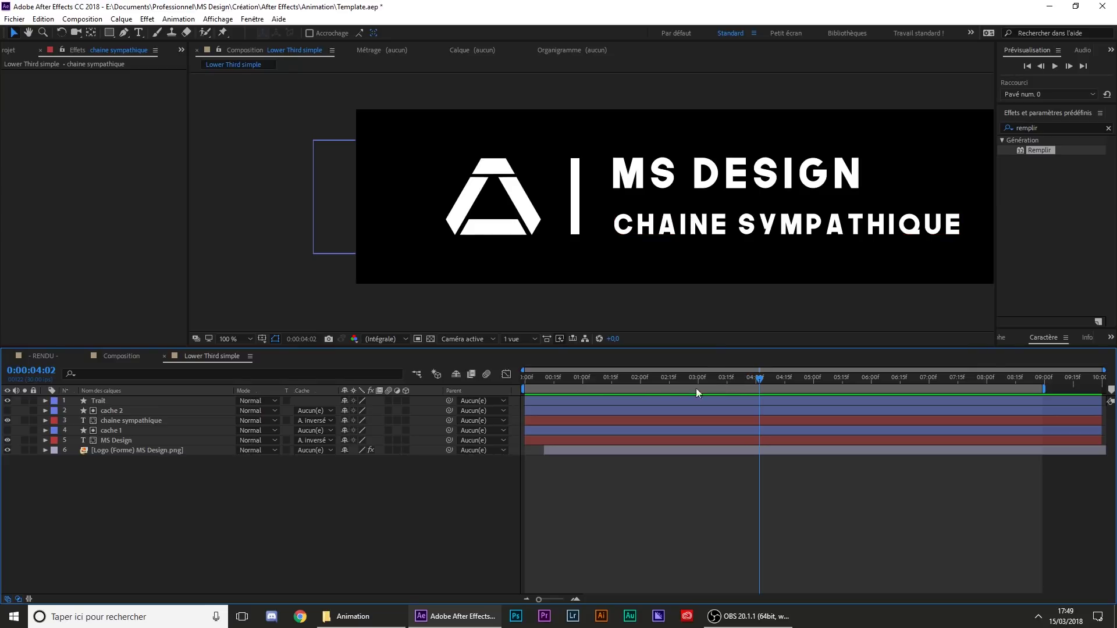
pyautogui.moveTo(568, 376); pyautogui.dragTo(540, 381)
pyautogui.hotkey('ctrl', 's')
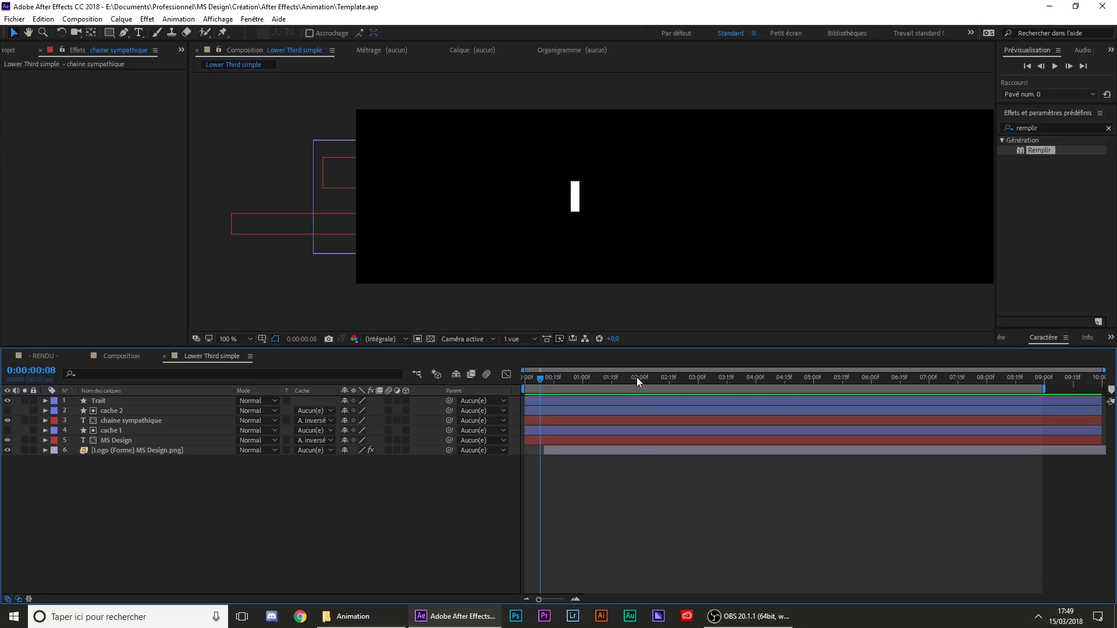
pyautogui.moveTo(636, 377); pyautogui.dragTo(529, 386)
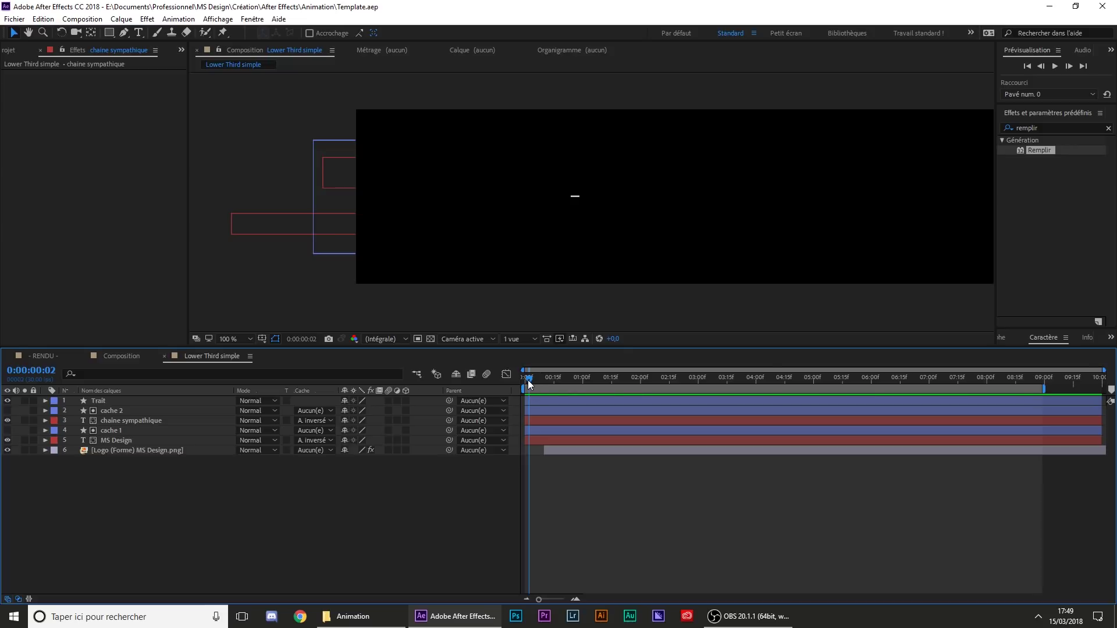
pyautogui.moveTo(159, 494); pyautogui.dragTo(96, 391)
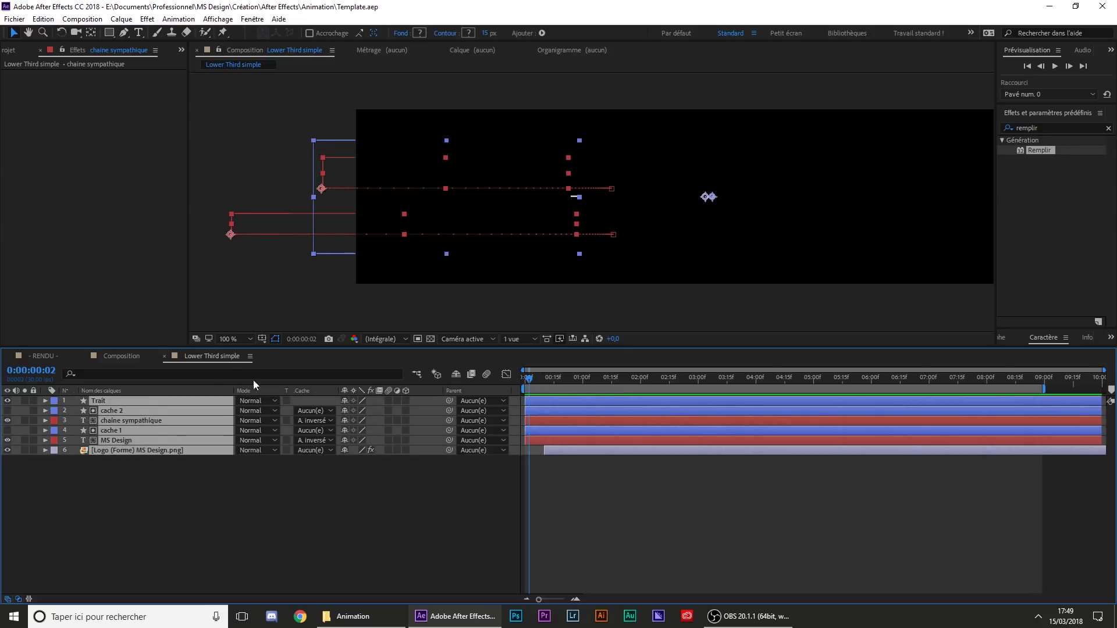
pyautogui.click(553, 481)
pyautogui.moveTo(189, 512); pyautogui.dragTo(122, 399)
pyautogui.click(160, 473)
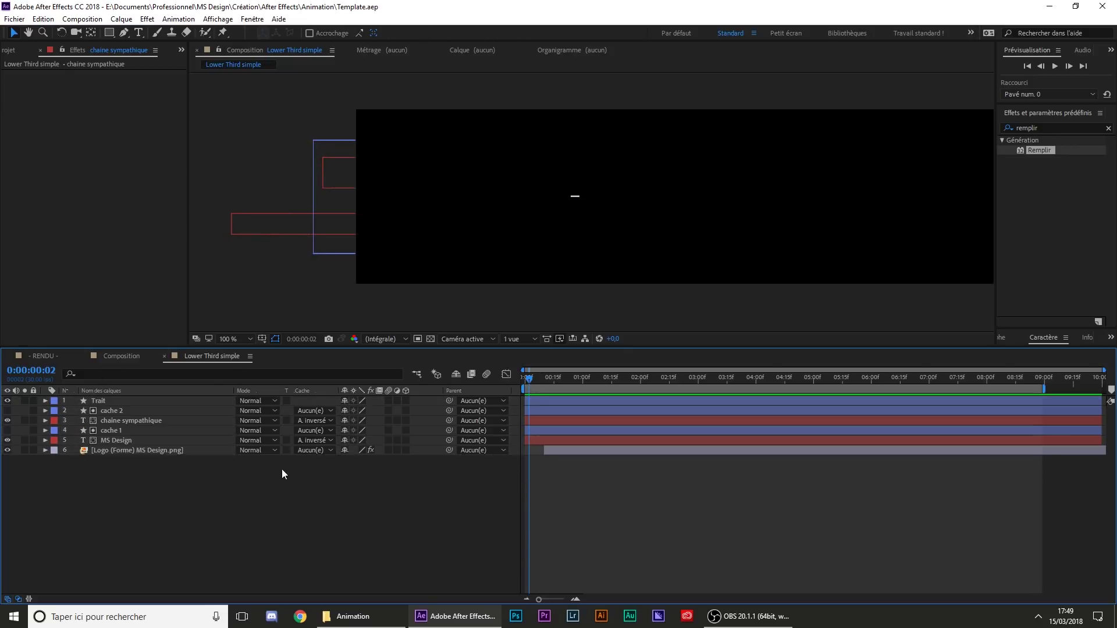
# - Move the current time to 0:00:04:06, after the text slide-in has ended
pyautogui.moveTo(554, 387); pyautogui.dragTo(706, 388)
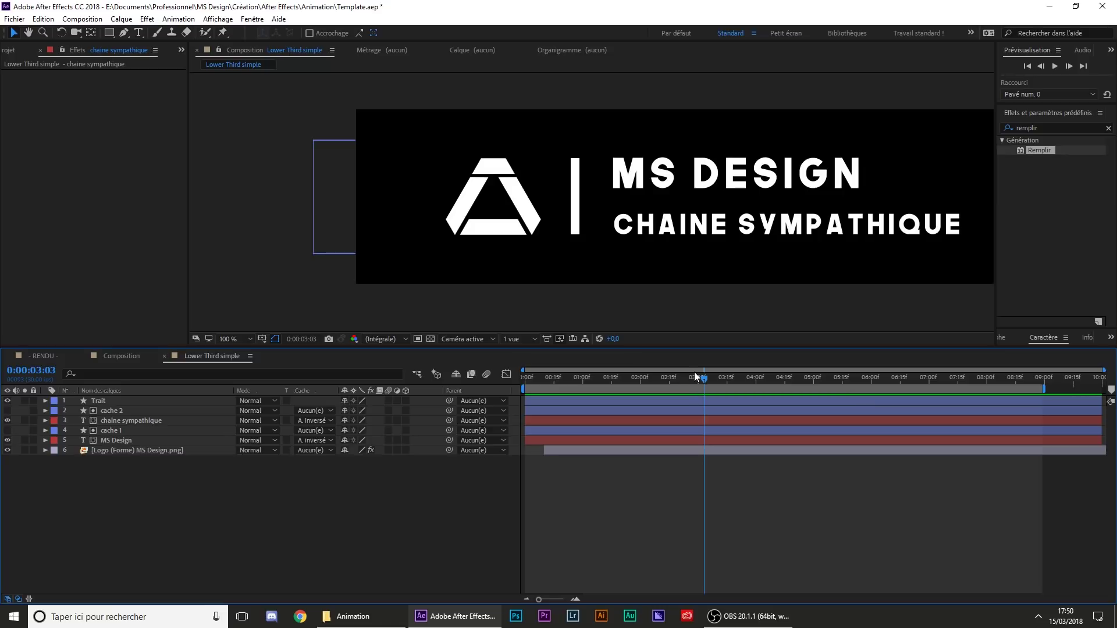
pyautogui.moveTo(745, 381); pyautogui.dragTo(766, 379)
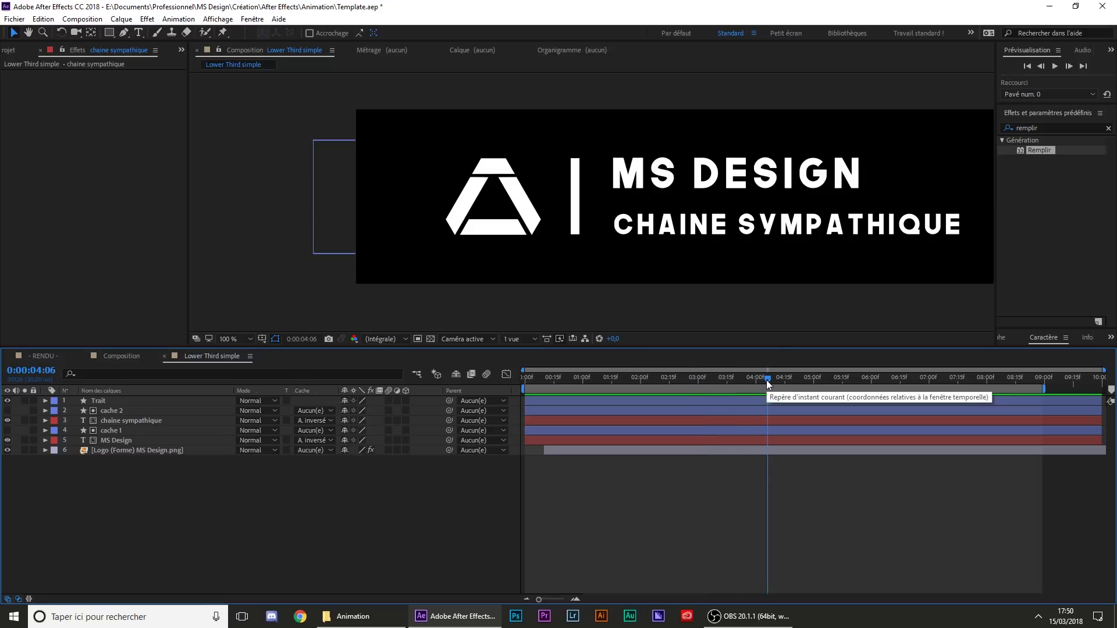